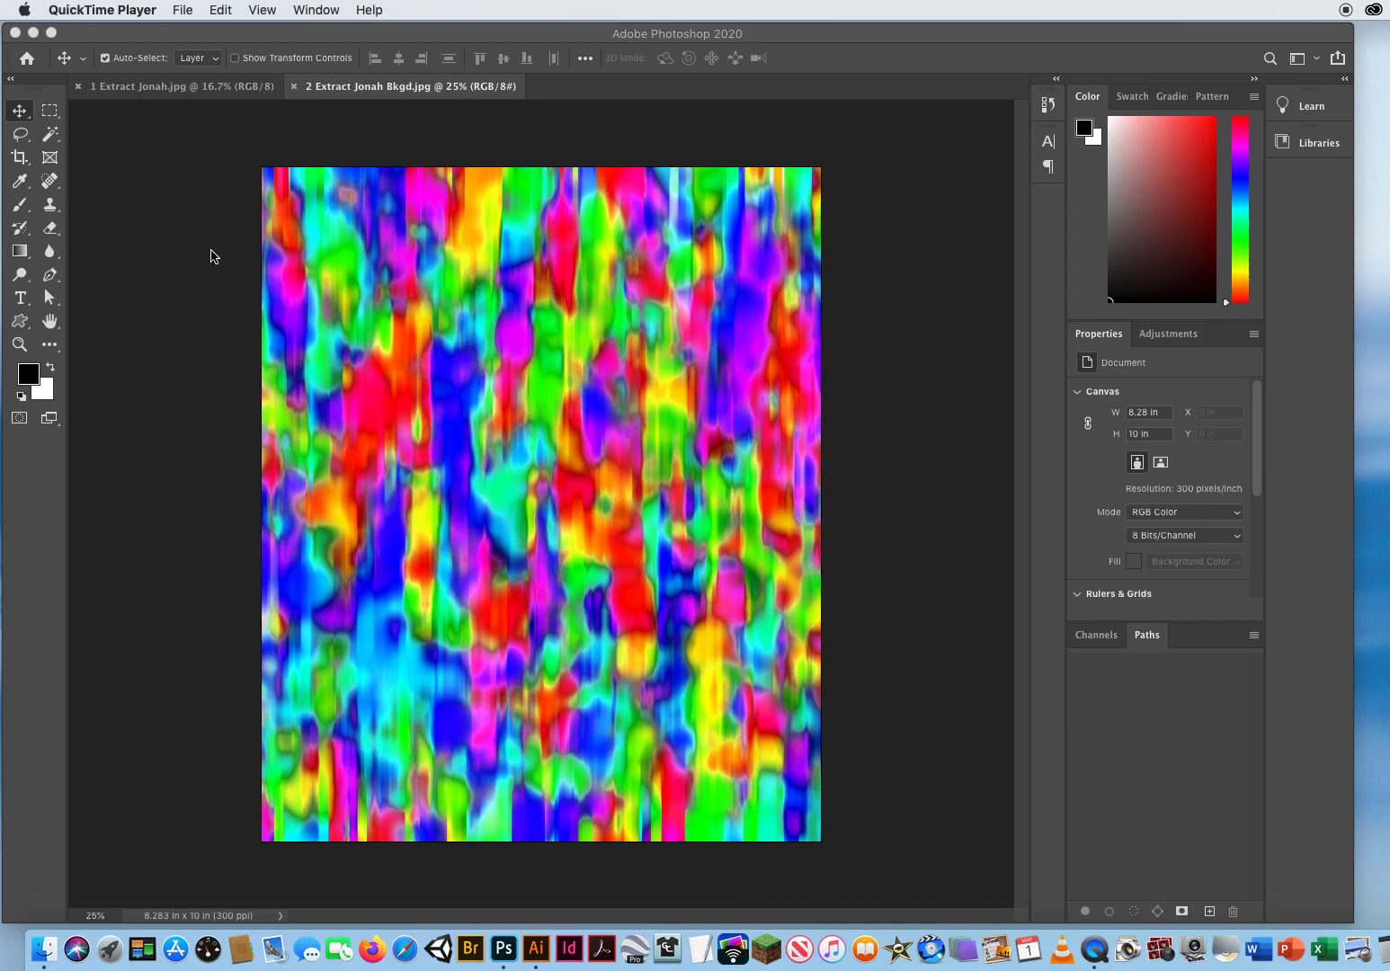
Bring Photoshop forward and switch to the Extract Jonah.jpg document
{"action": "left_click", "coordinate": [189, 88]}
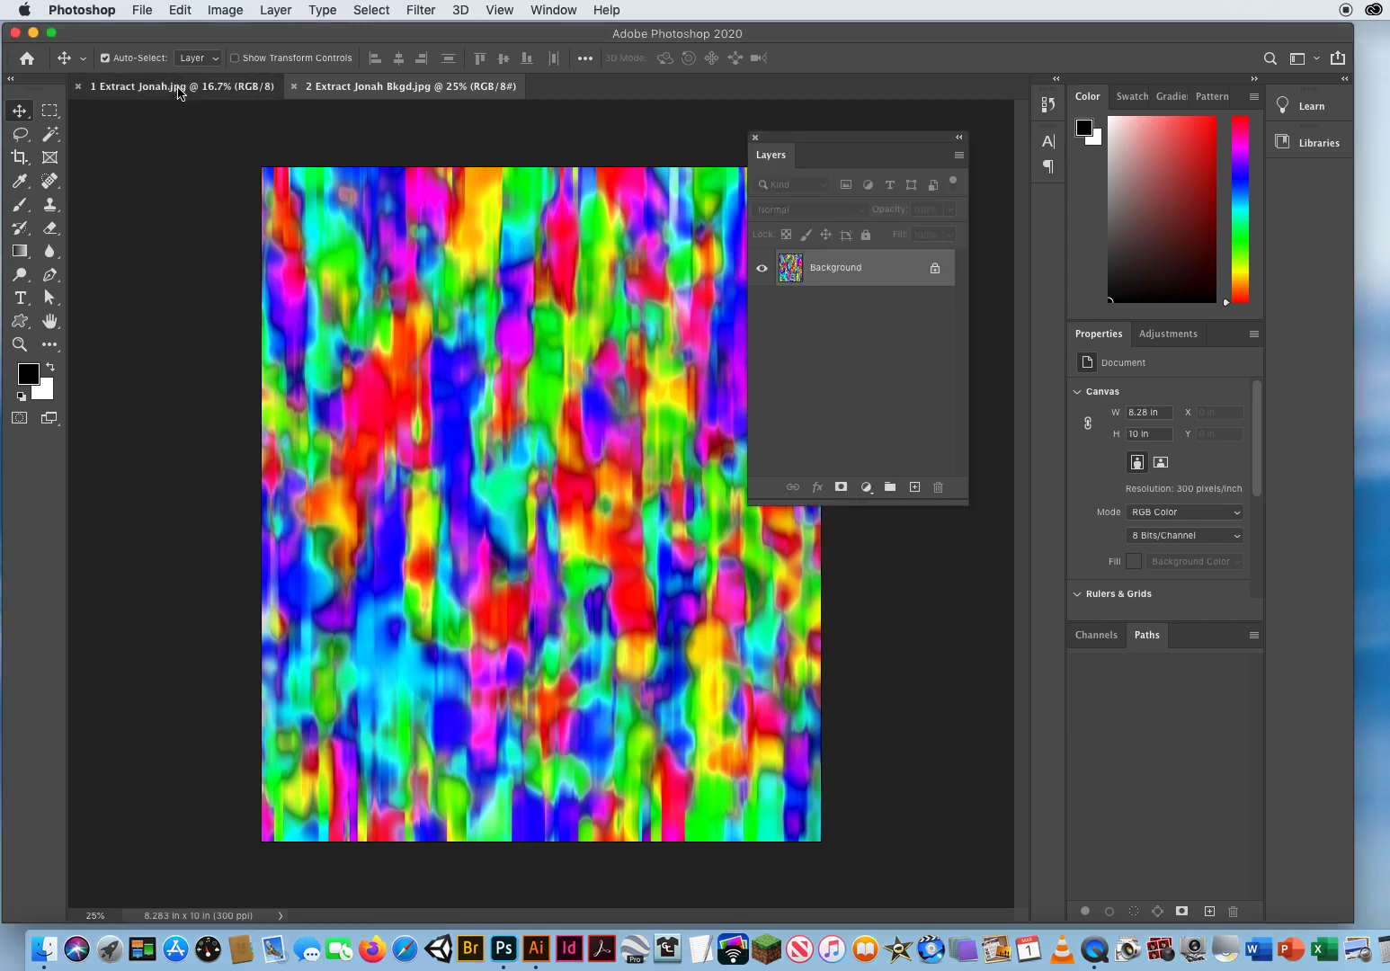
{"action": "left_click", "coordinate": [185, 87]}
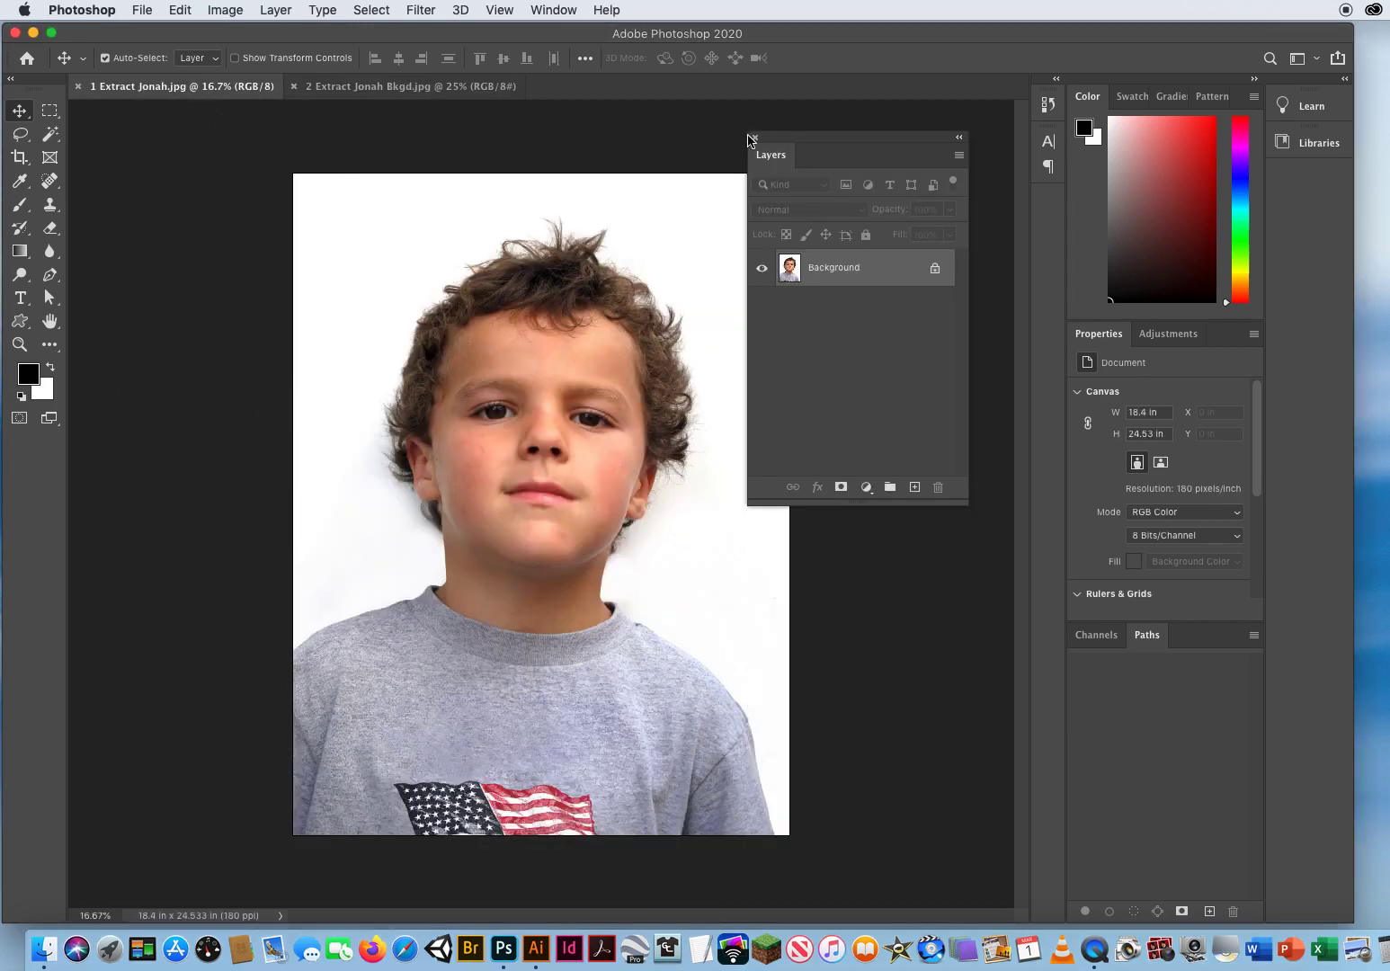
{"action": "left_click_drag", "start_coordinate": [771, 137], "coordinate": [882, 153]}
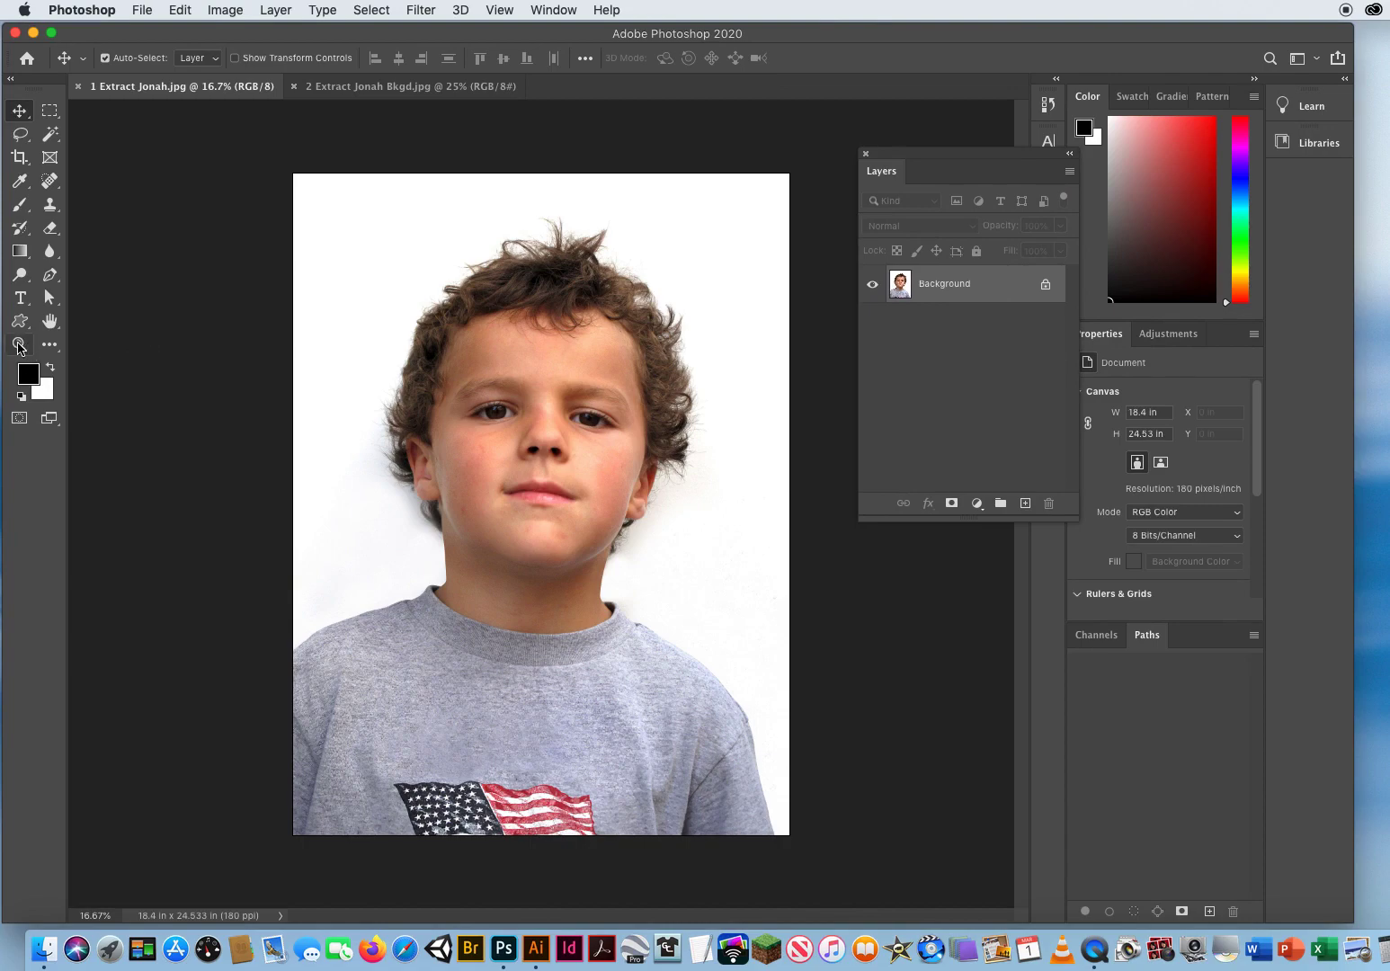
Zoom in to inspect the boy's curly hair, then zoom back out to the whole face
{"action": "left_click", "coordinate": [18, 346]}
{"action": "left_click_drag", "start_coordinate": [654, 379], "coordinate": [781, 414]}
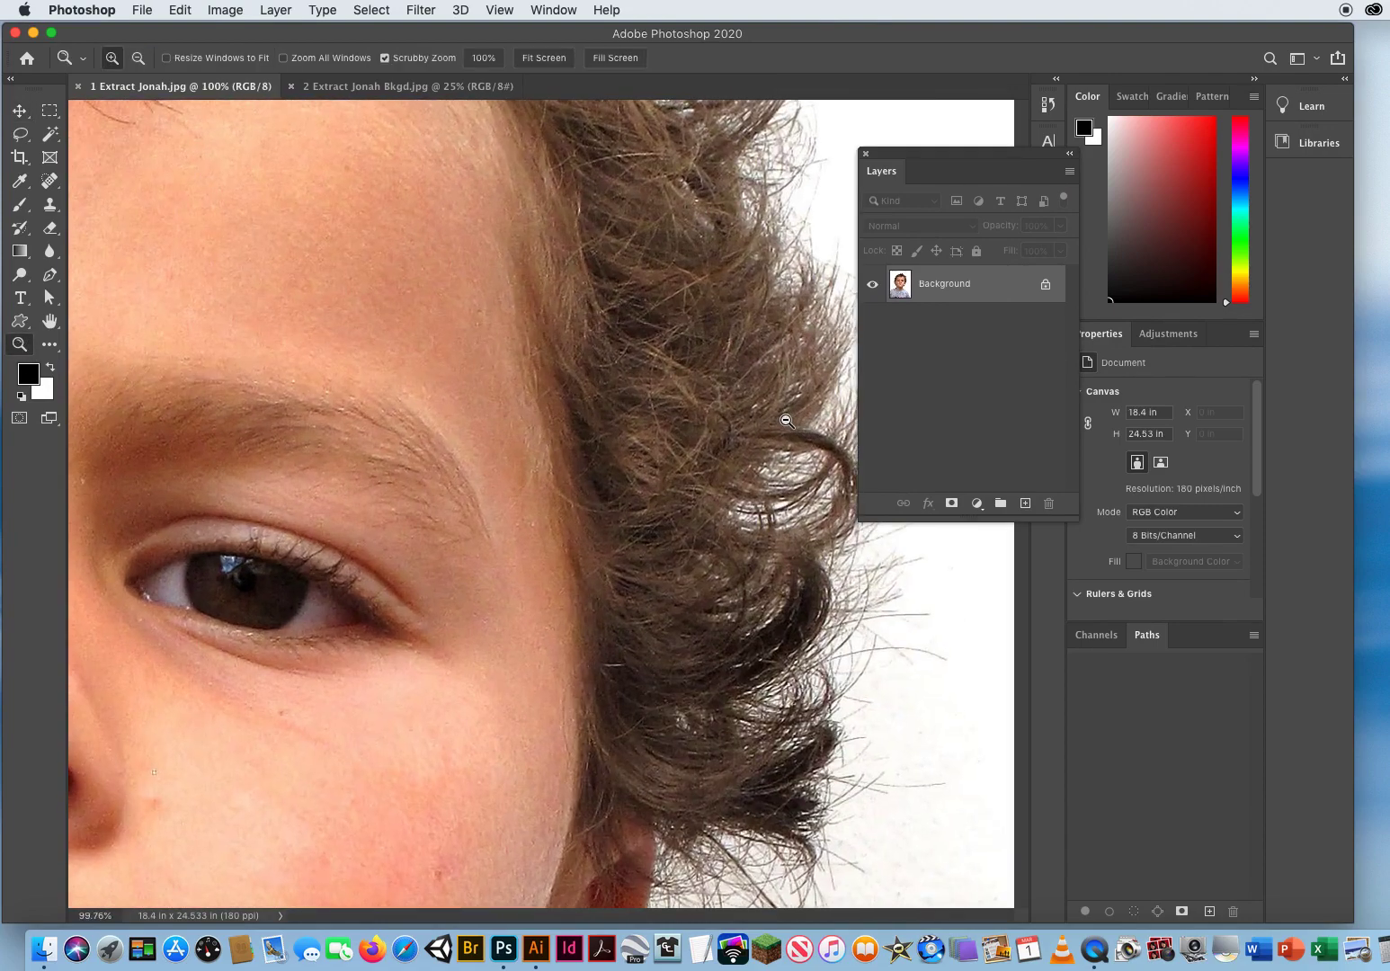
{"action": "left_click_drag", "start_coordinate": [718, 357], "coordinate": [760, 737]}
{"action": "left_click_drag", "start_coordinate": [547, 235], "coordinate": [521, 556]}
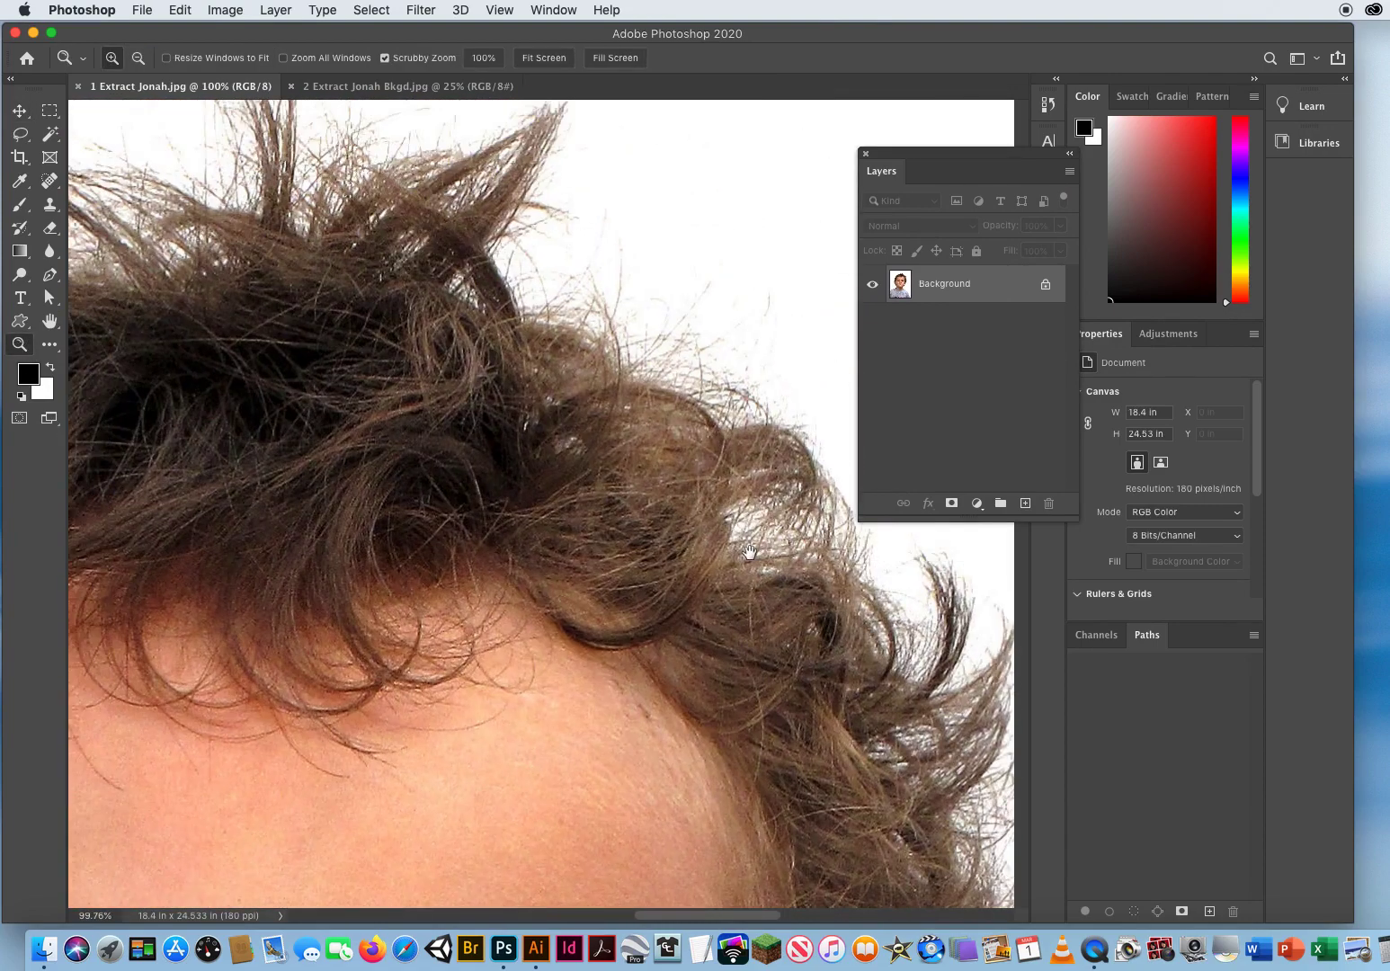
{"action": "left_click_drag", "start_coordinate": [246, 449], "coordinate": [718, 443]}
{"action": "left_click_drag", "start_coordinate": [304, 612], "coordinate": [419, 372]}
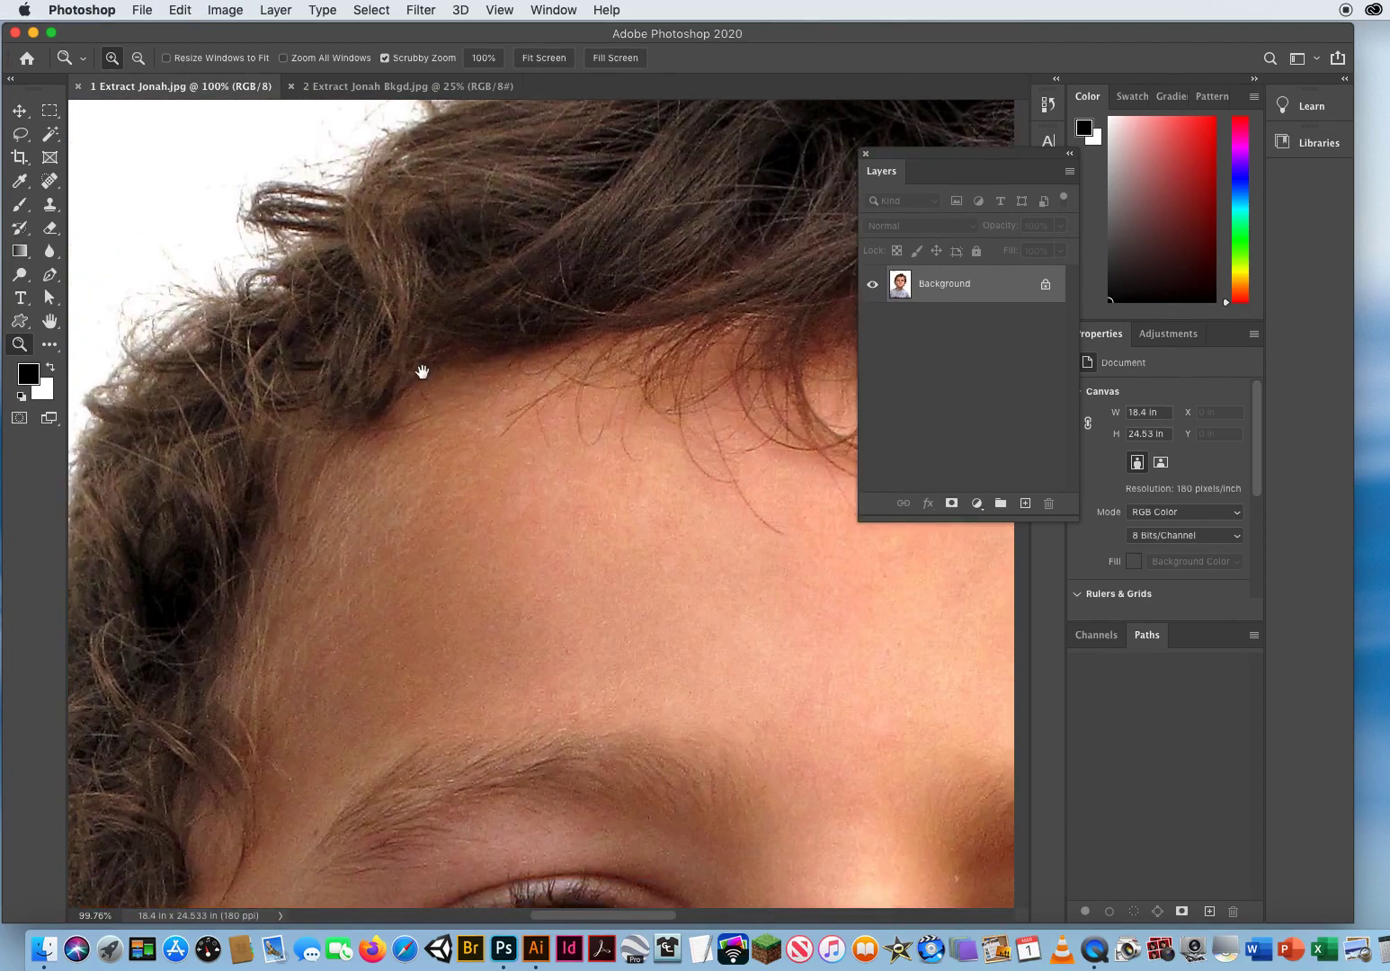
{"action": "left_click_drag", "start_coordinate": [635, 580], "coordinate": [499, 578]}
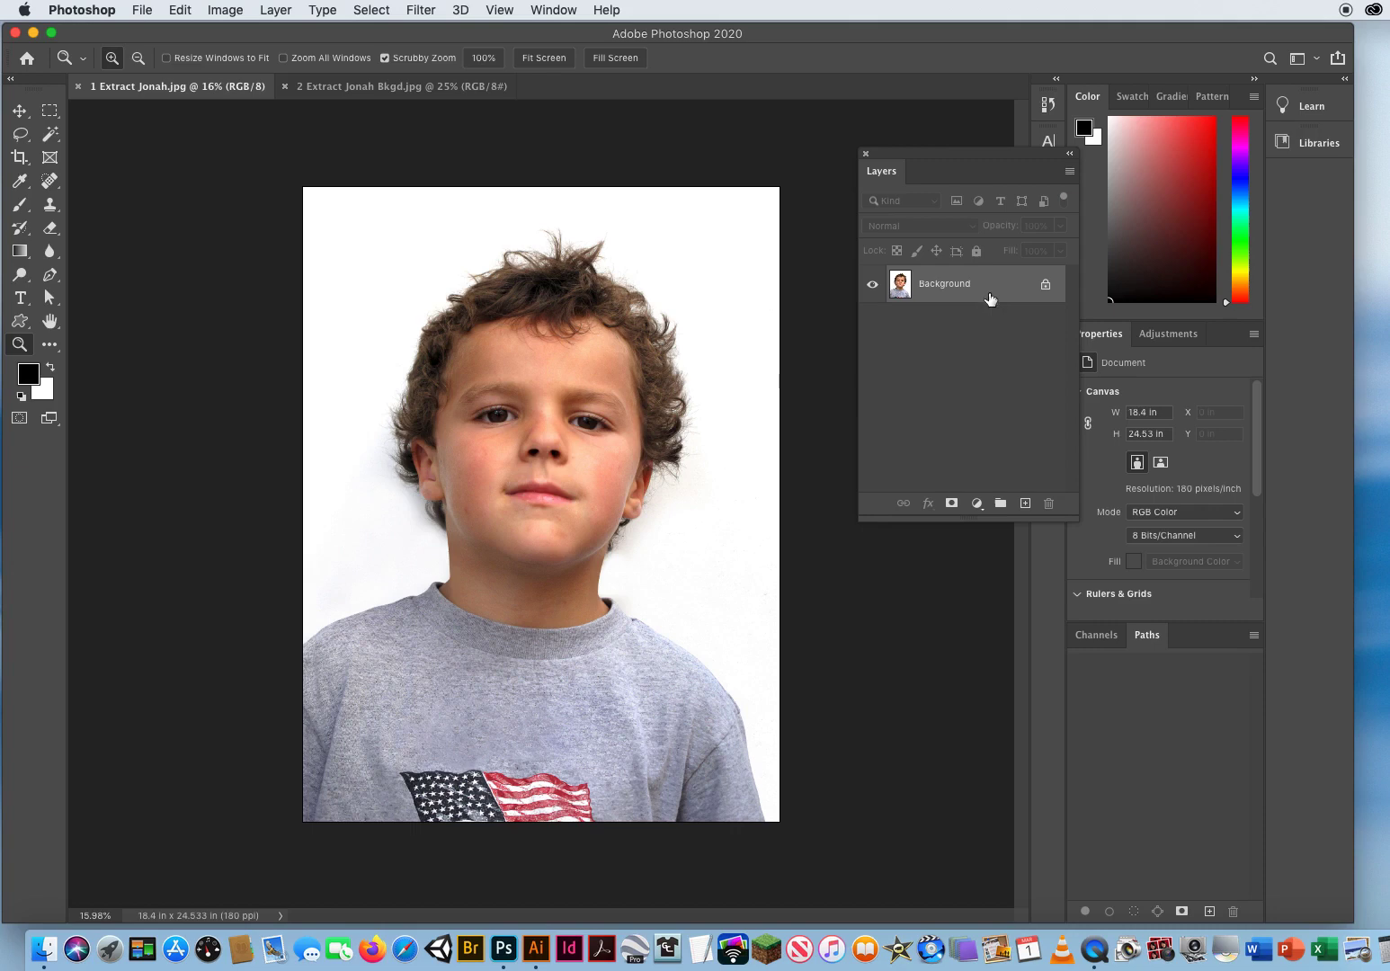
{"action": "left_click_drag", "start_coordinate": [932, 161], "coordinate": [863, 164]}
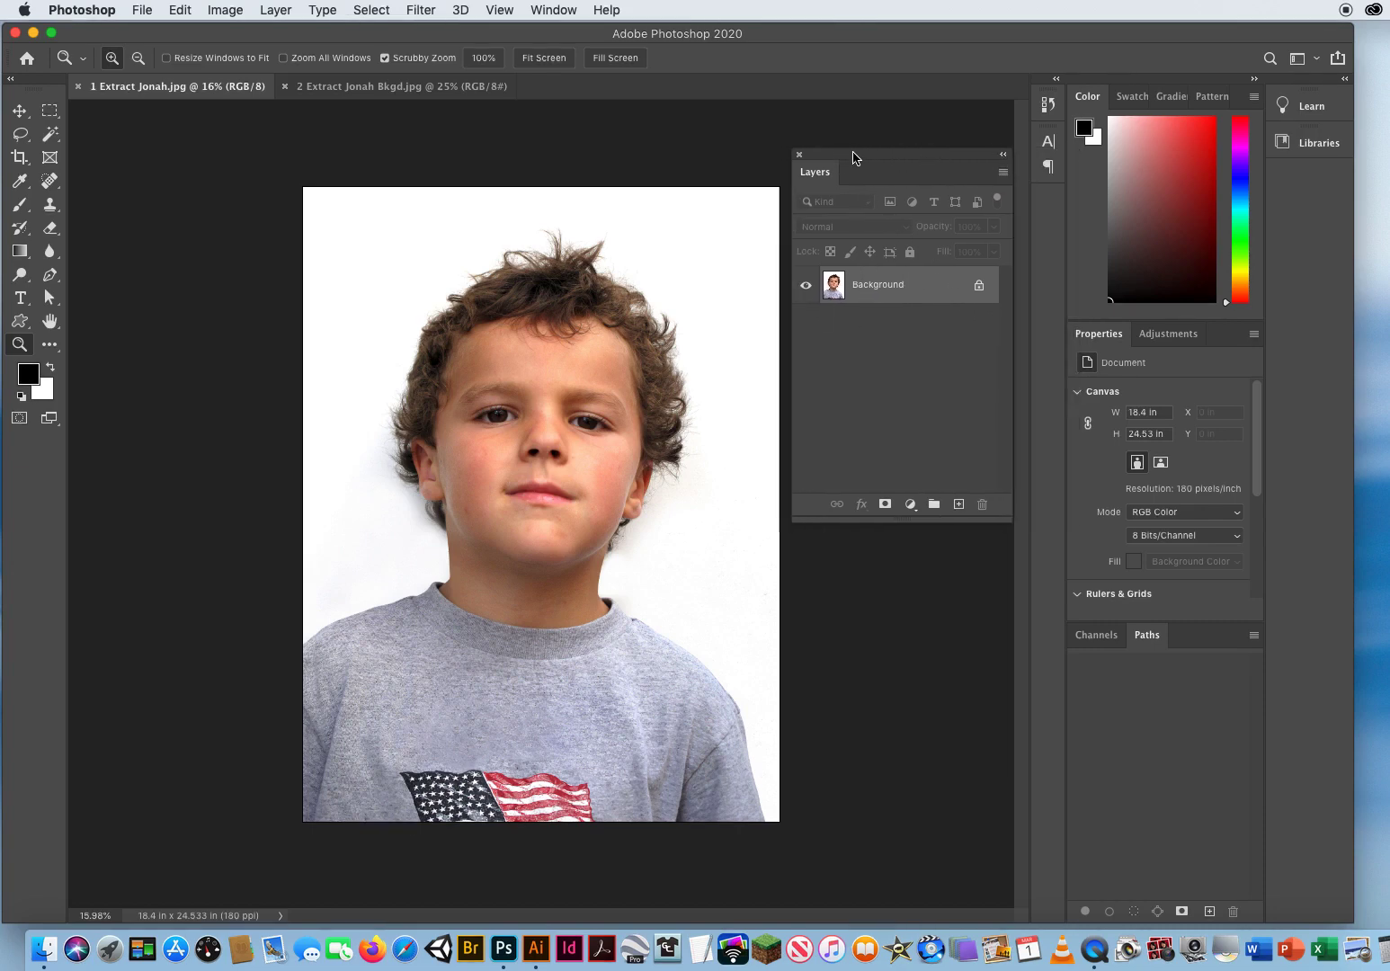
Unlock the Background layer by converting it into a layer named 'Jonah'
{"action": "double_click", "coordinate": [882, 287]}
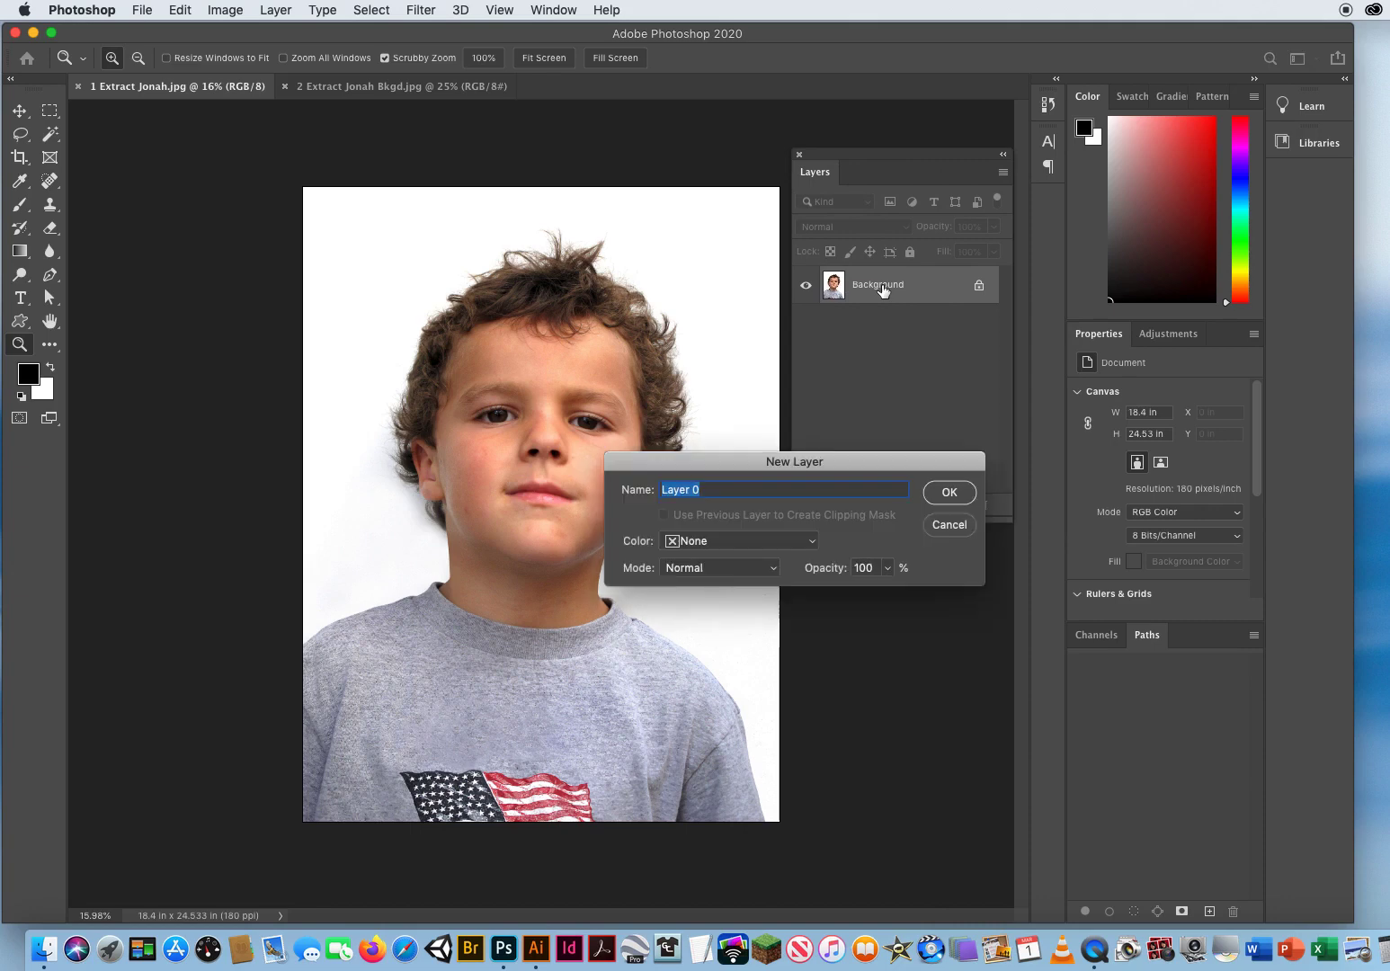
{"action": "type", "text": "Jonah"}
{"action": "key", "text": "Return"}
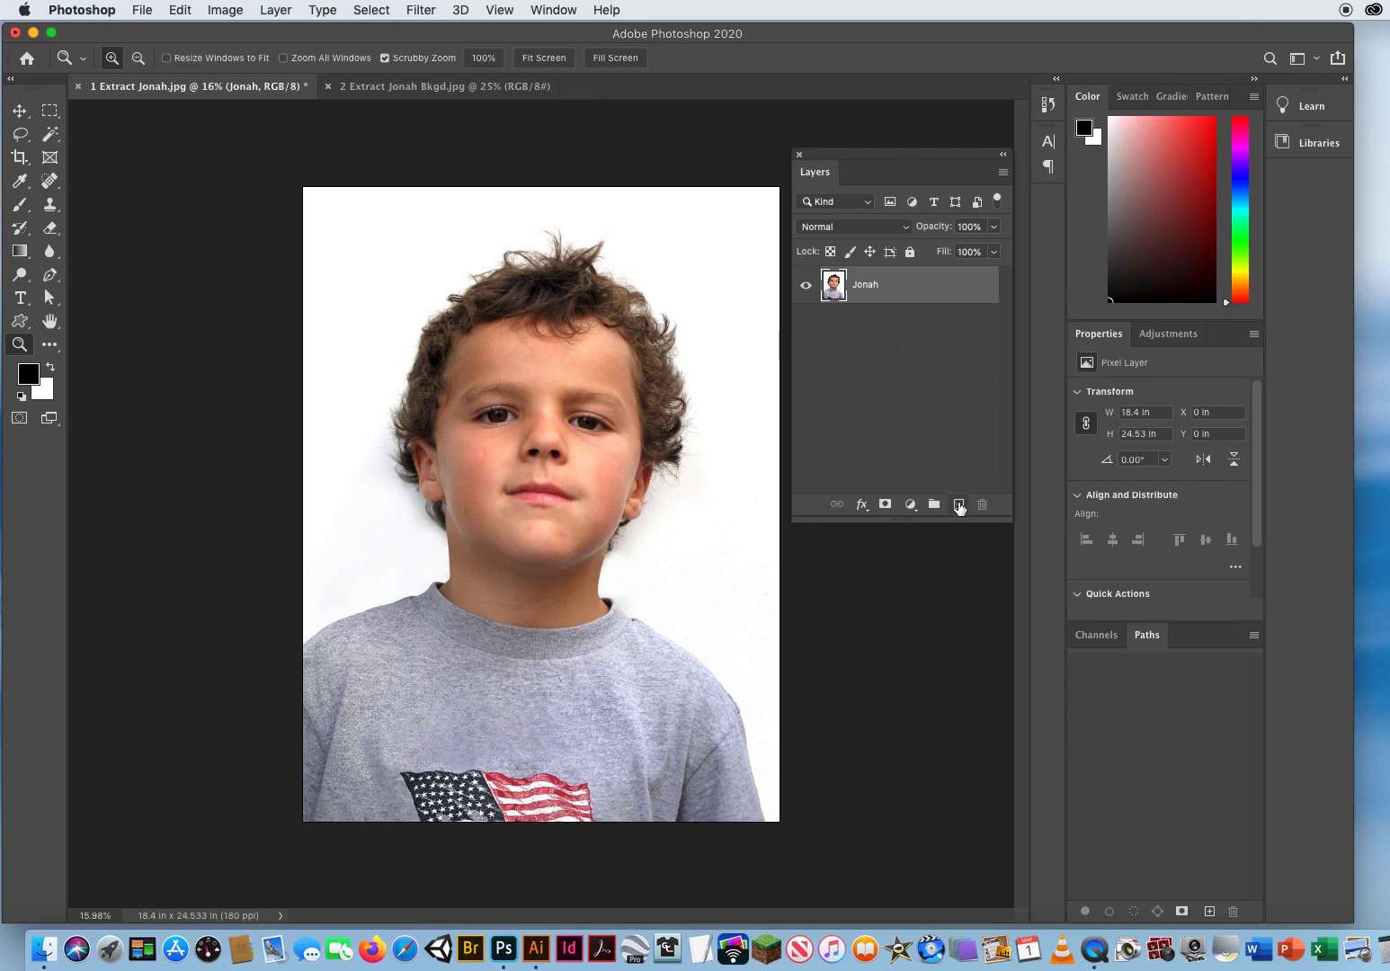
Add Layer 1, fill it with bright green, and move it below the Jonah layer
{"action": "left_click", "coordinate": [959, 504]}
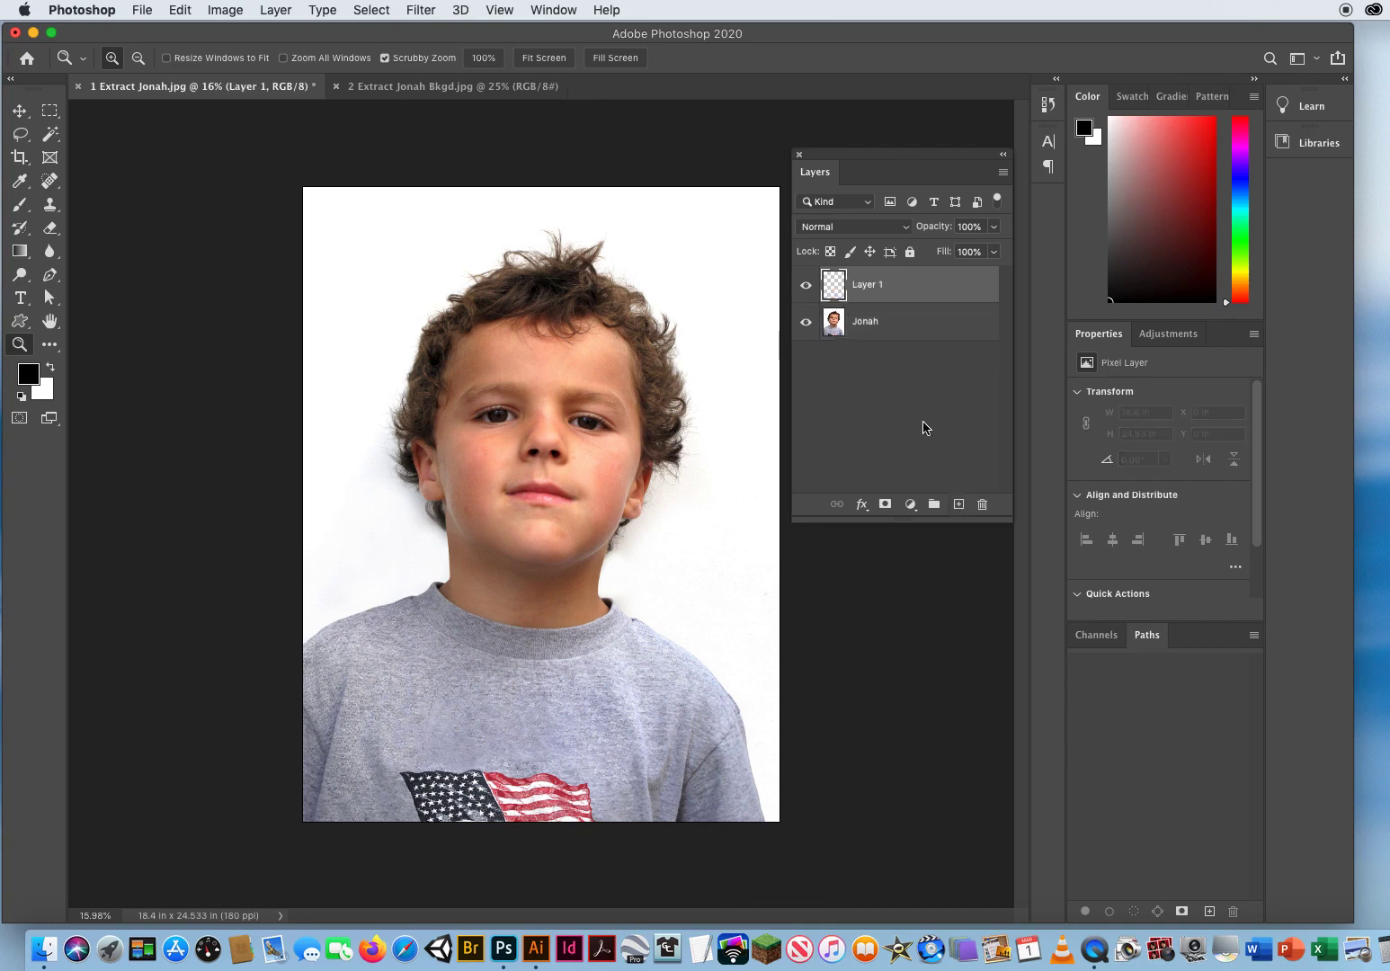
{"action": "mouse_move", "coordinate": [1241, 235]}
{"action": "left_mouse_down"}
{"action": "mouse_move", "coordinate": [1241, 260]}
{"action": "mouse_move", "coordinate": [1244, 244]}
{"action": "left_mouse_up"}
{"action": "left_click_drag", "start_coordinate": [1186, 164], "coordinate": [1212, 120]}
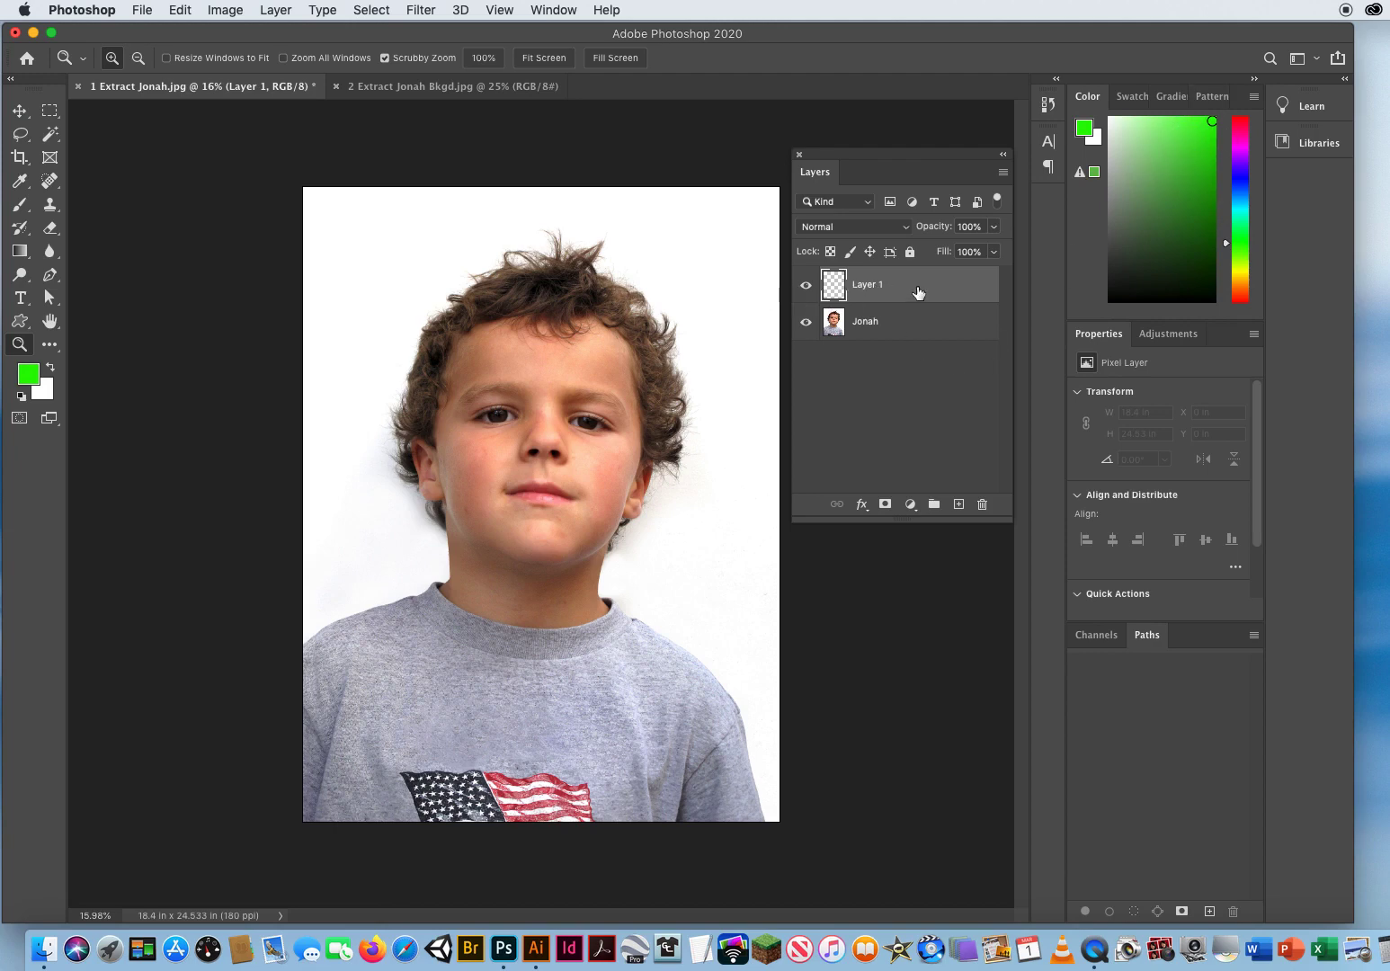
{"action": "key", "text": "alt"}
{"action": "key", "text": "alt+BackSpace"}
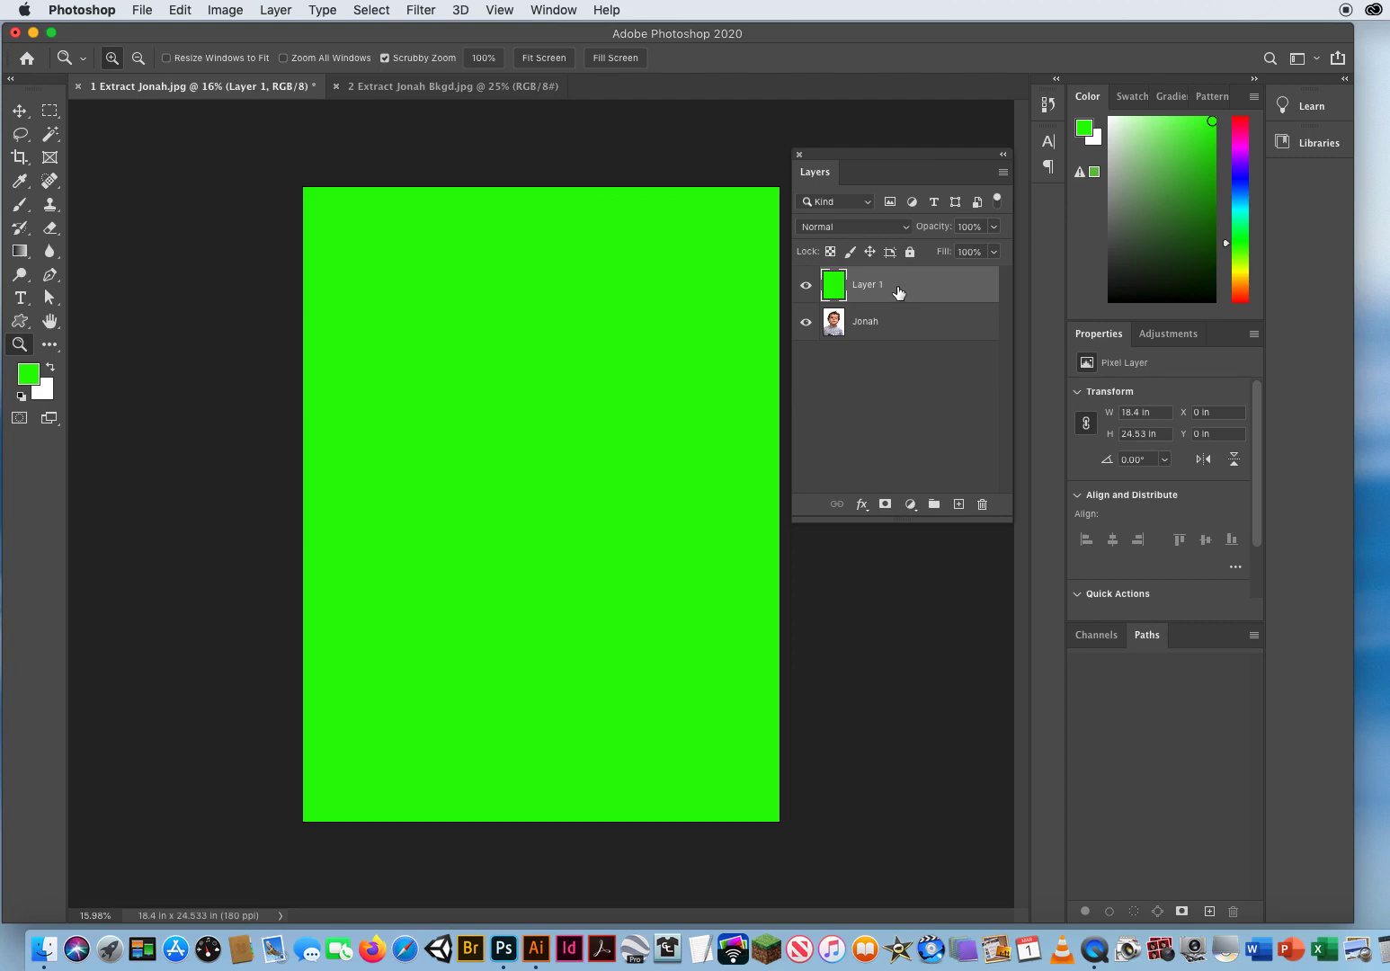
{"action": "left_click_drag", "start_coordinate": [900, 289], "coordinate": [899, 355]}
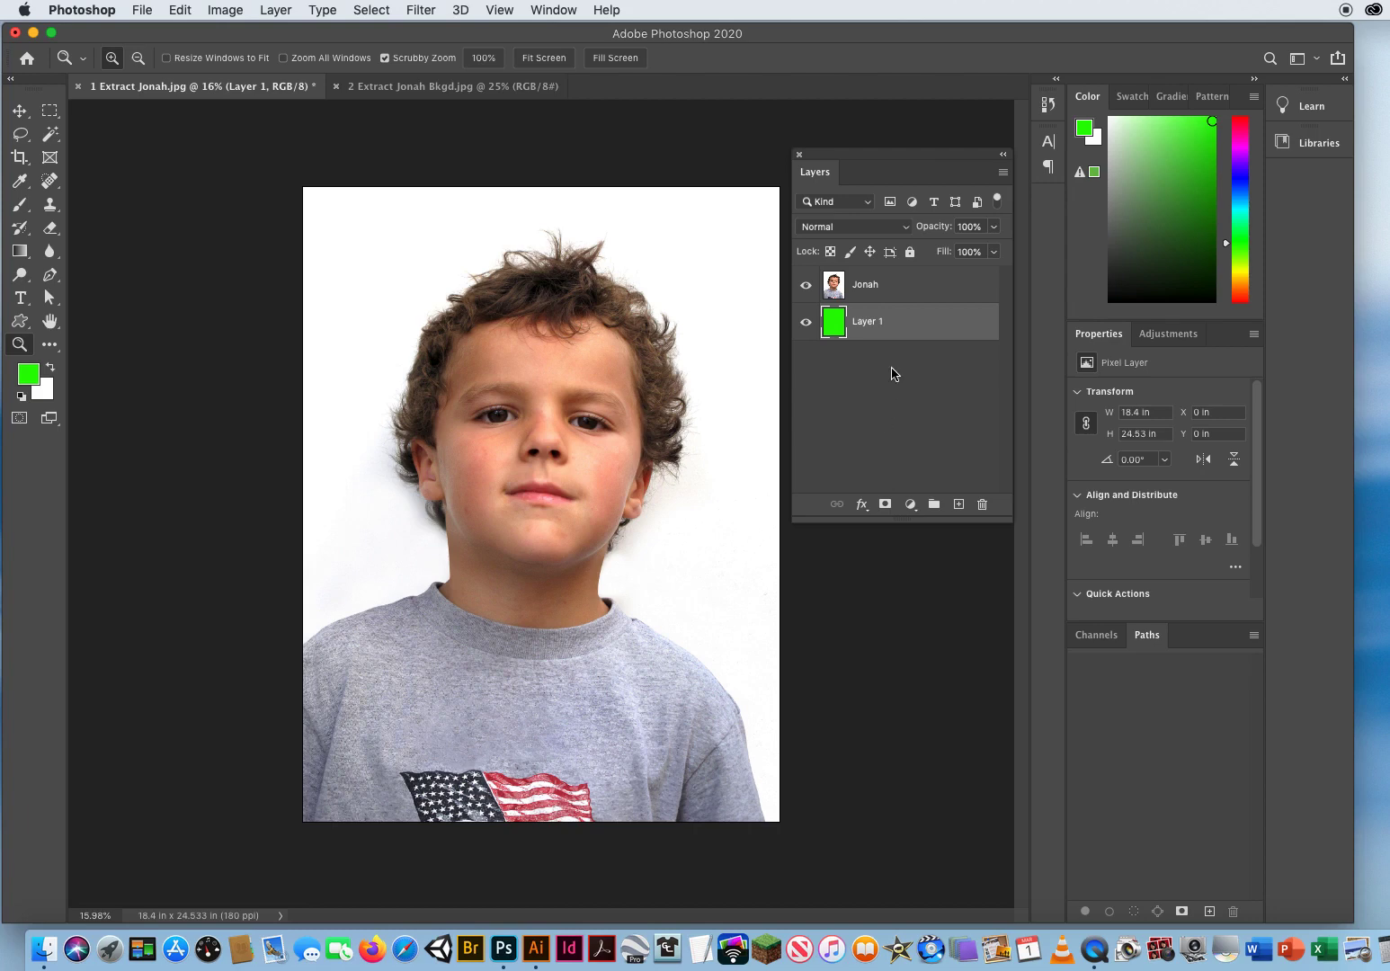
Quick-select the boy's hair, head, left shoulder and shirt on the Jonah layer with an enlarged brush
{"action": "left_click", "coordinate": [897, 286]}
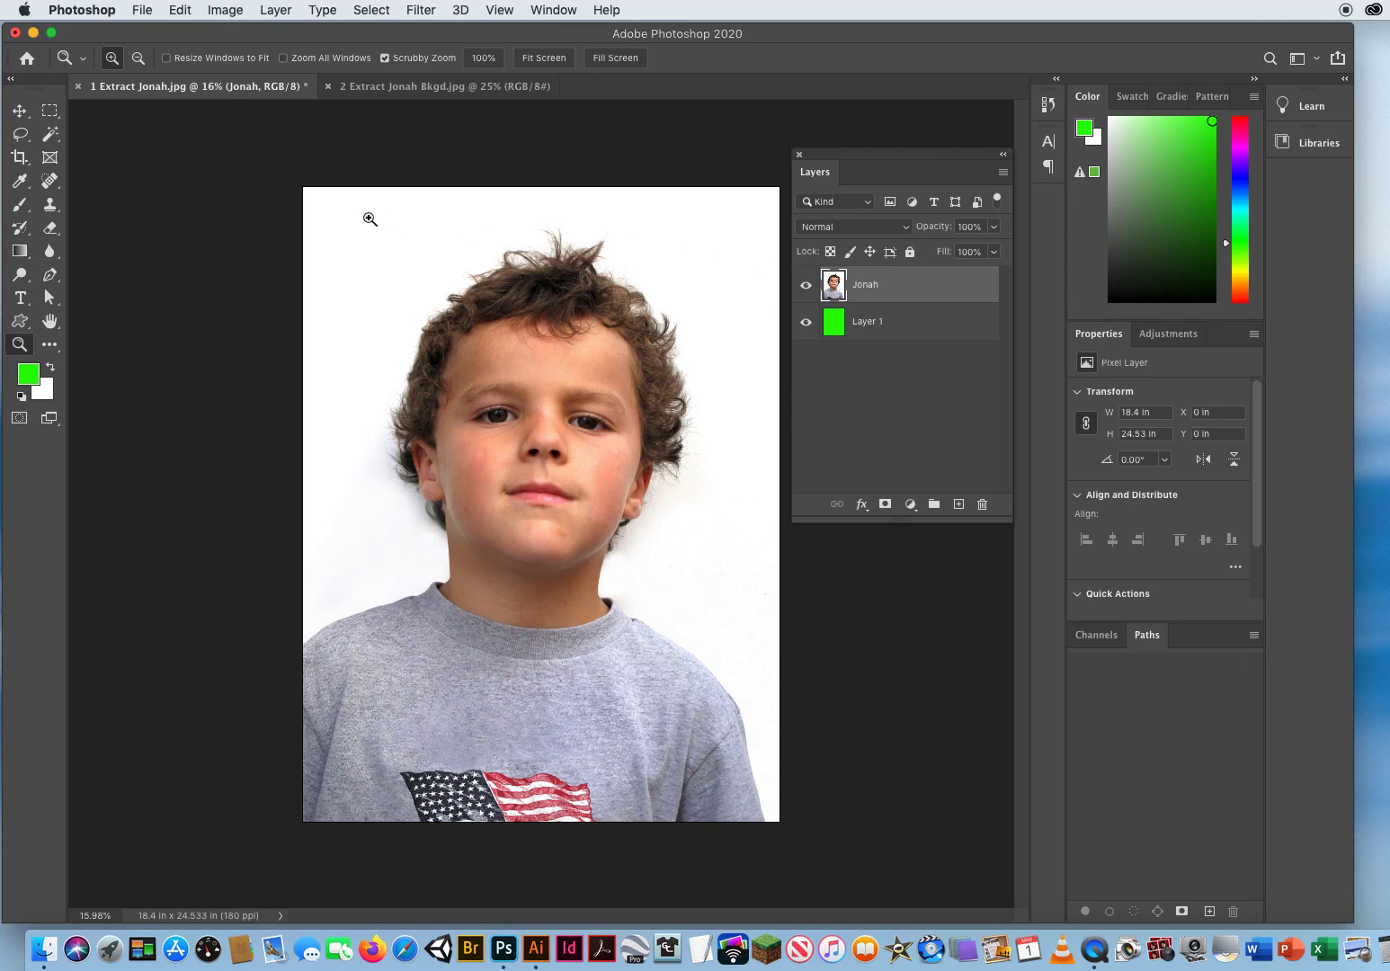
{"action": "left_click", "coordinate": [49, 138]}
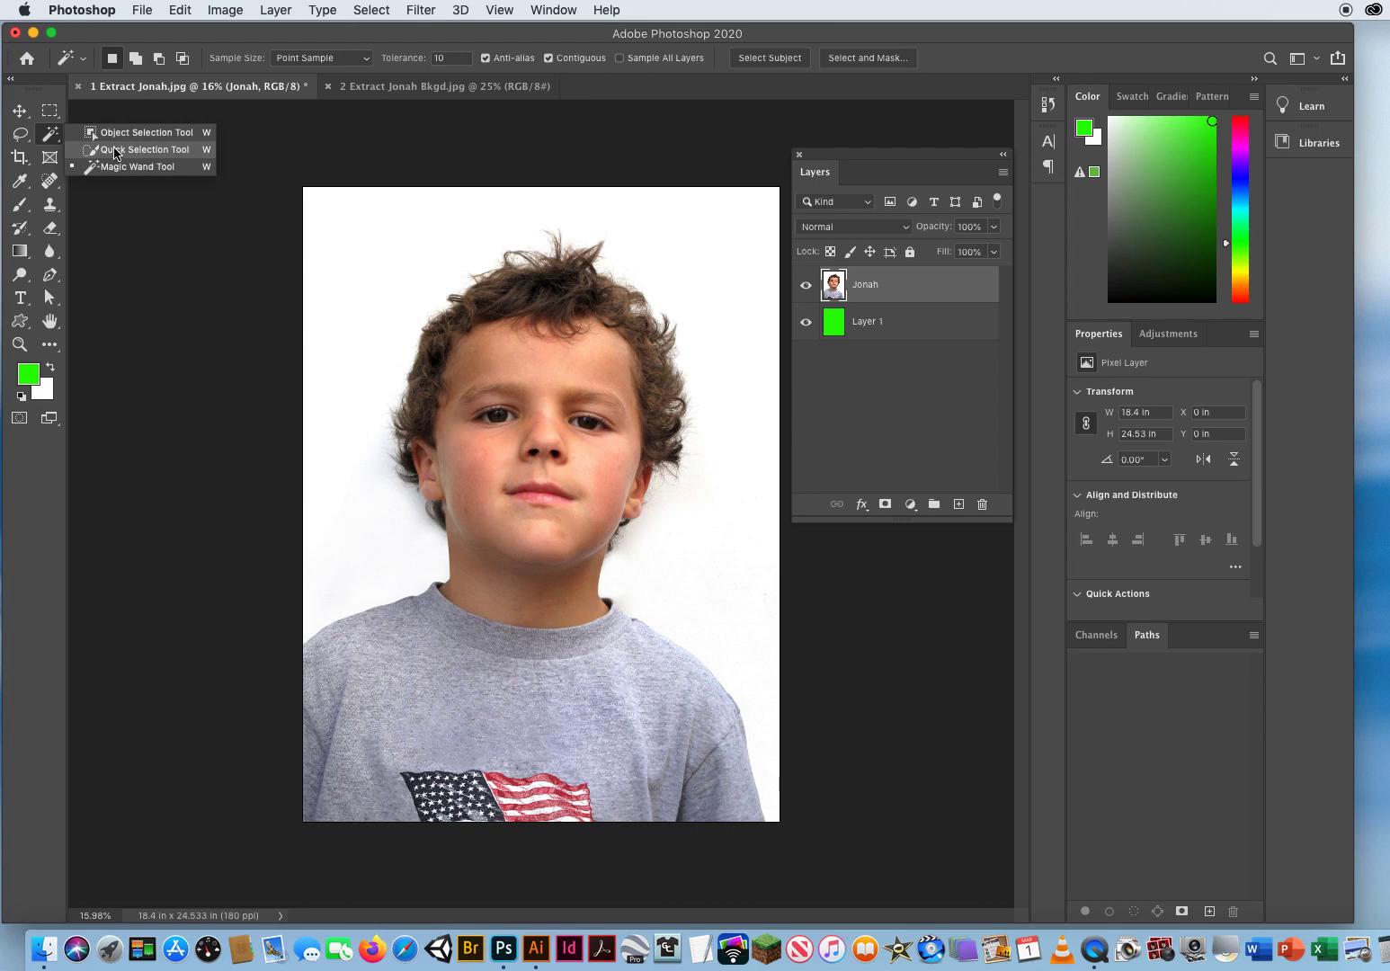
{"action": "left_click", "coordinate": [115, 150]}
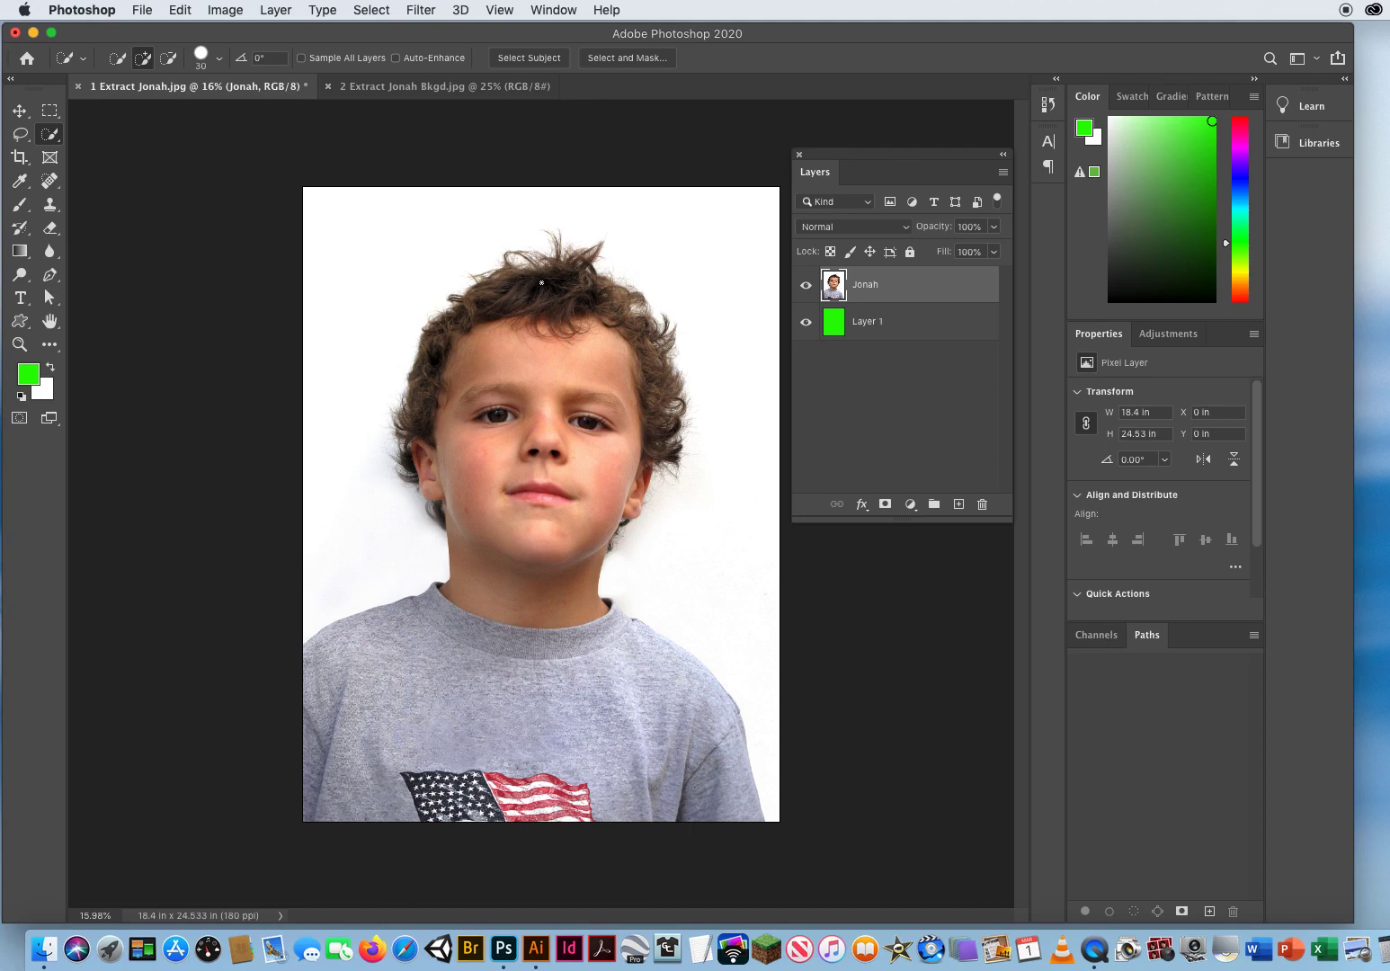
{"action": "mouse_move", "coordinate": [532, 279]}
{"action": "left_mouse_down"}
{"action": "mouse_move", "coordinate": [493, 292]}
{"action": "mouse_move", "coordinate": [442, 343]}
{"action": "mouse_move", "coordinate": [411, 416]}
{"action": "mouse_move", "coordinate": [445, 521]}
{"action": "mouse_move", "coordinate": [454, 490]}
{"action": "mouse_move", "coordinate": [556, 378]}
{"action": "left_mouse_up"}
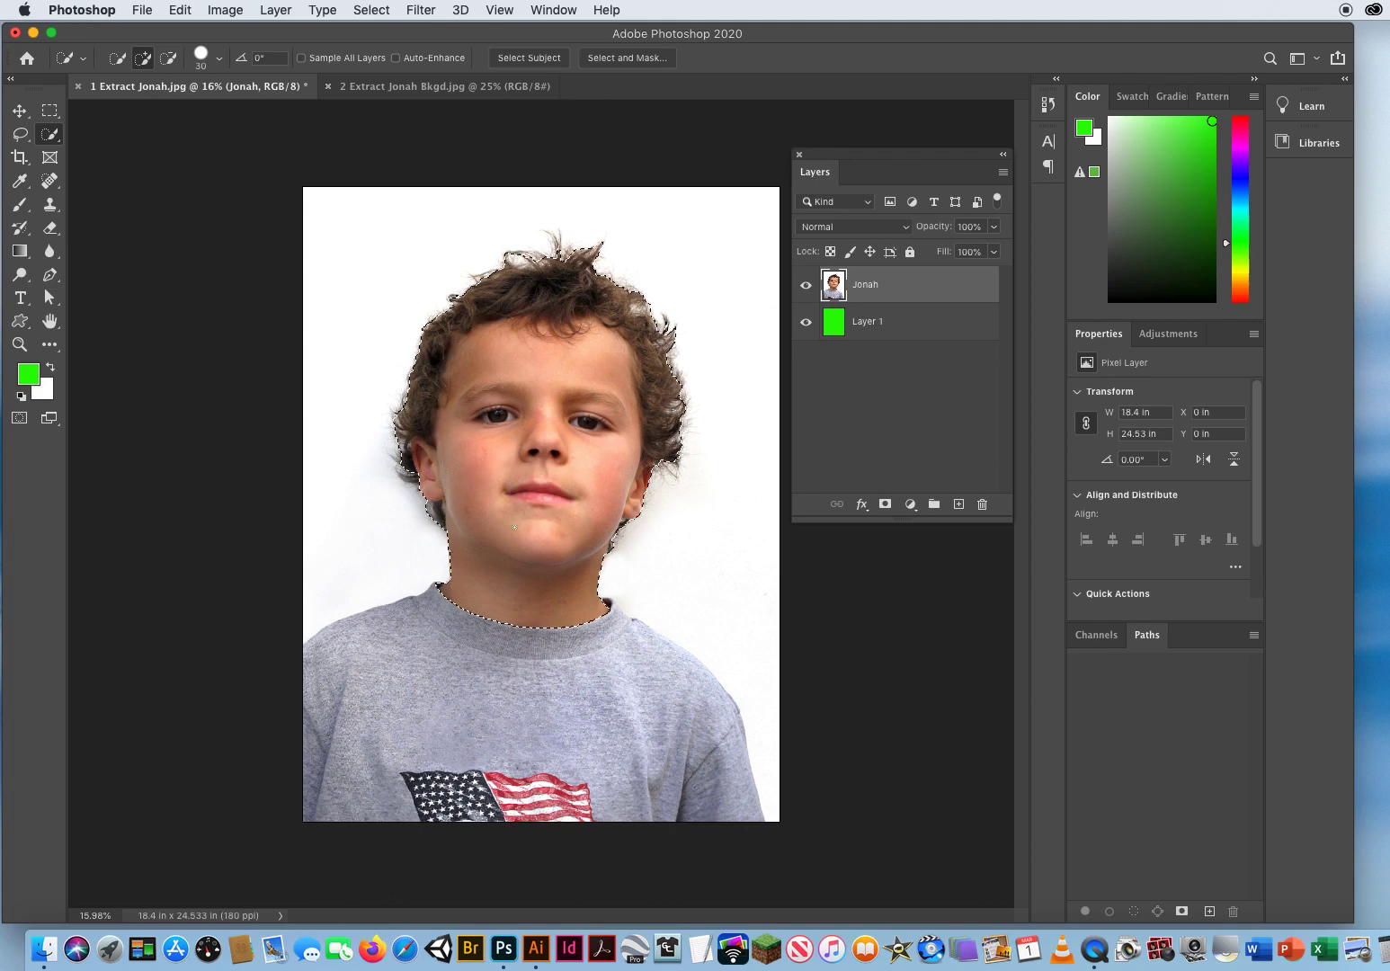
{"action": "mouse_move", "coordinate": [465, 592]}
{"action": "left_mouse_down"}
{"action": "mouse_move", "coordinate": [421, 600]}
{"action": "mouse_move", "coordinate": [313, 666]}
{"action": "mouse_move", "coordinate": [505, 669]}
{"action": "mouse_move", "coordinate": [605, 690]}
{"action": "mouse_move", "coordinate": [580, 711]}
{"action": "mouse_move", "coordinate": [418, 733]}
{"action": "left_mouse_up"}
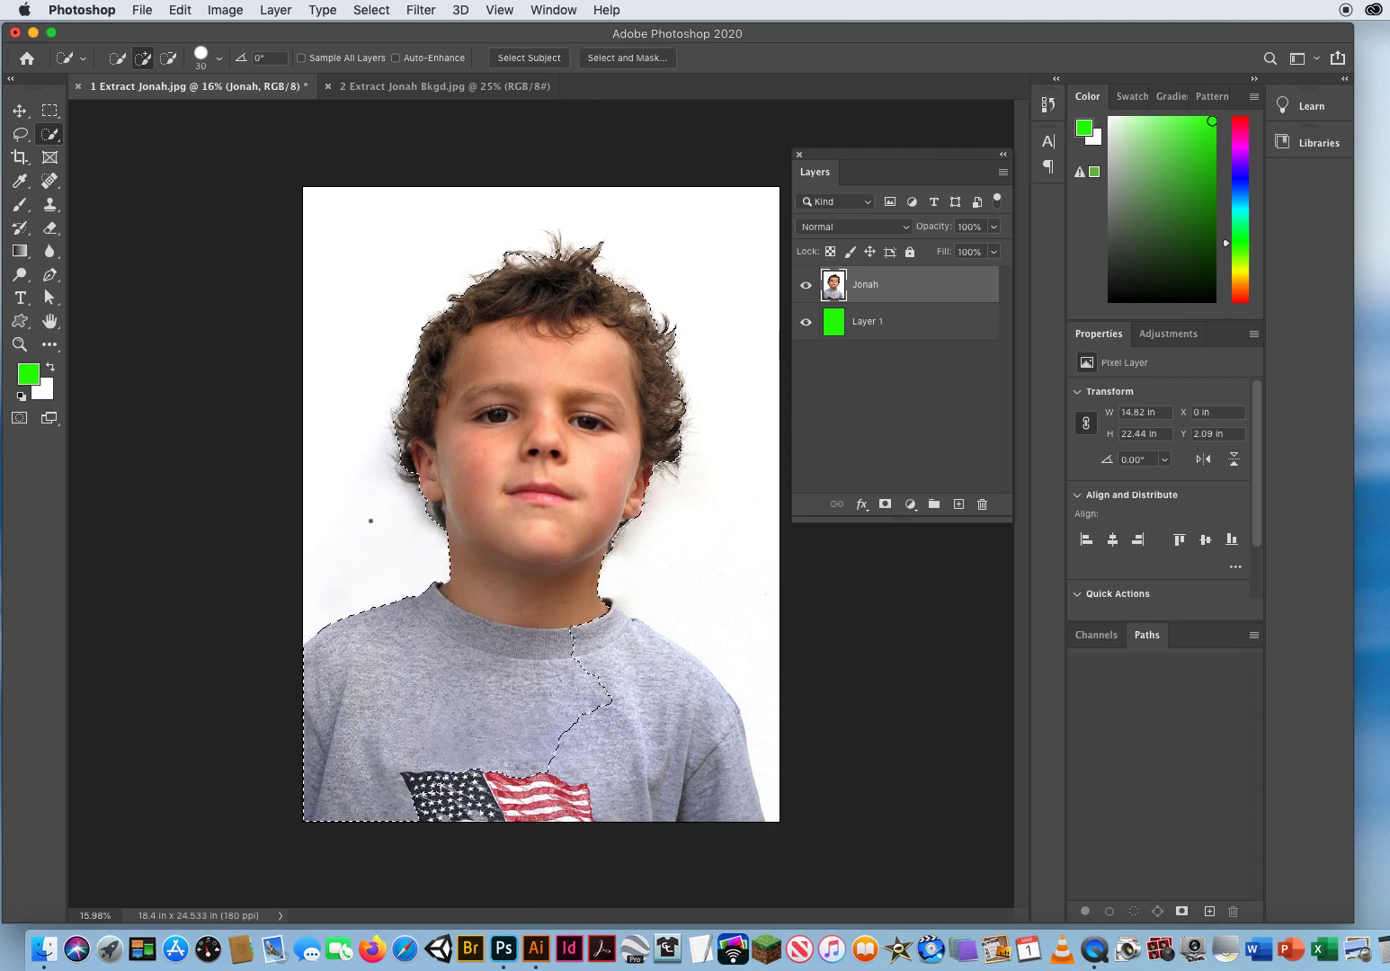
{"action": "key", "text": "alt"}
{"action": "left_click_drag", "start_coordinate": [359, 309], "coordinate": [385, 252]}
{"action": "mouse_move", "coordinate": [489, 775]}
{"action": "left_mouse_down"}
{"action": "mouse_move", "coordinate": [495, 826]}
{"action": "mouse_move", "coordinate": [536, 761]}
{"action": "mouse_move", "coordinate": [531, 830]}
{"action": "mouse_move", "coordinate": [559, 748]}
{"action": "mouse_move", "coordinate": [566, 829]}
{"action": "mouse_move", "coordinate": [588, 741]}
{"action": "mouse_move", "coordinate": [591, 817]}
{"action": "mouse_move", "coordinate": [605, 736]}
{"action": "mouse_move", "coordinate": [619, 807]}
{"action": "mouse_move", "coordinate": [599, 643]}
{"action": "mouse_move", "coordinate": [679, 691]}
{"action": "mouse_move", "coordinate": [728, 822]}
{"action": "mouse_move", "coordinate": [698, 787]}
{"action": "left_mouse_up"}
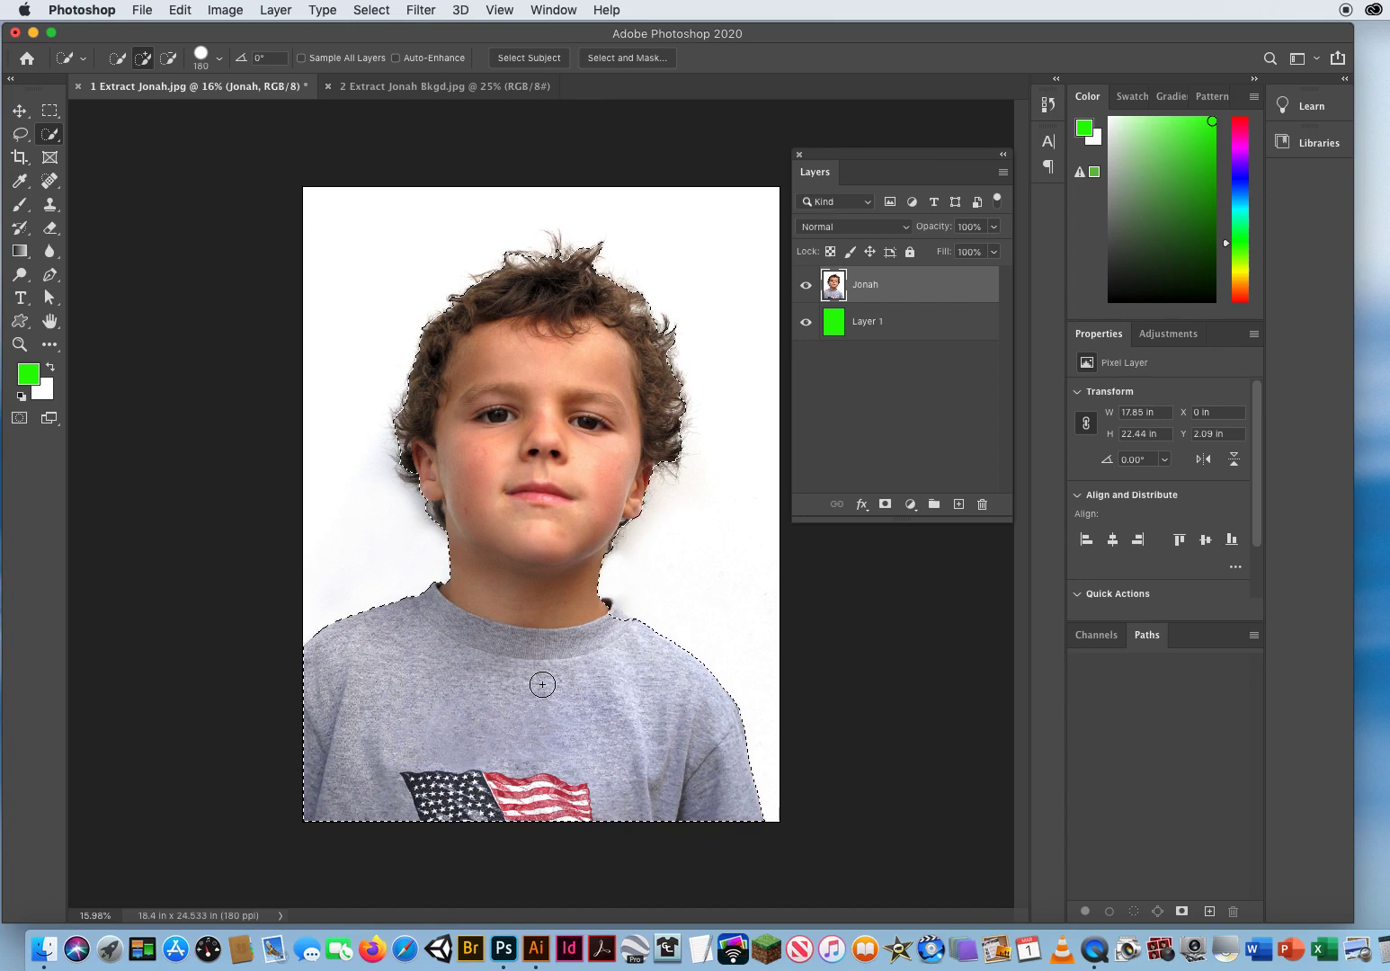
{"action": "left_click_drag", "start_coordinate": [827, 154], "coordinate": [872, 137]}
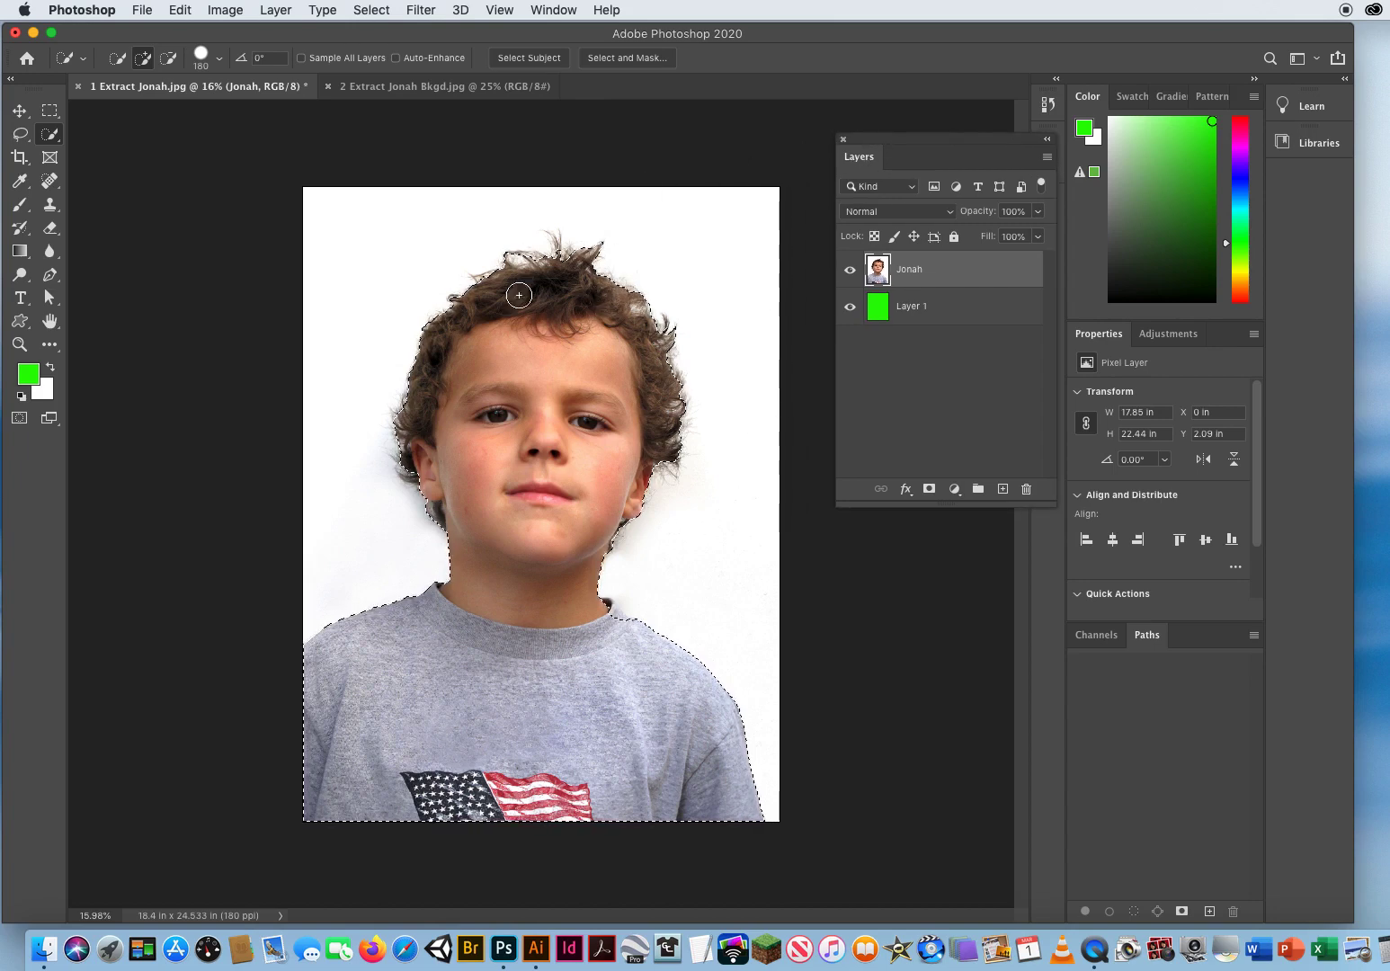
Zoom in on the shoulder and extend the selection there with a 155 px brush
{"action": "left_click", "coordinate": [19, 344]}
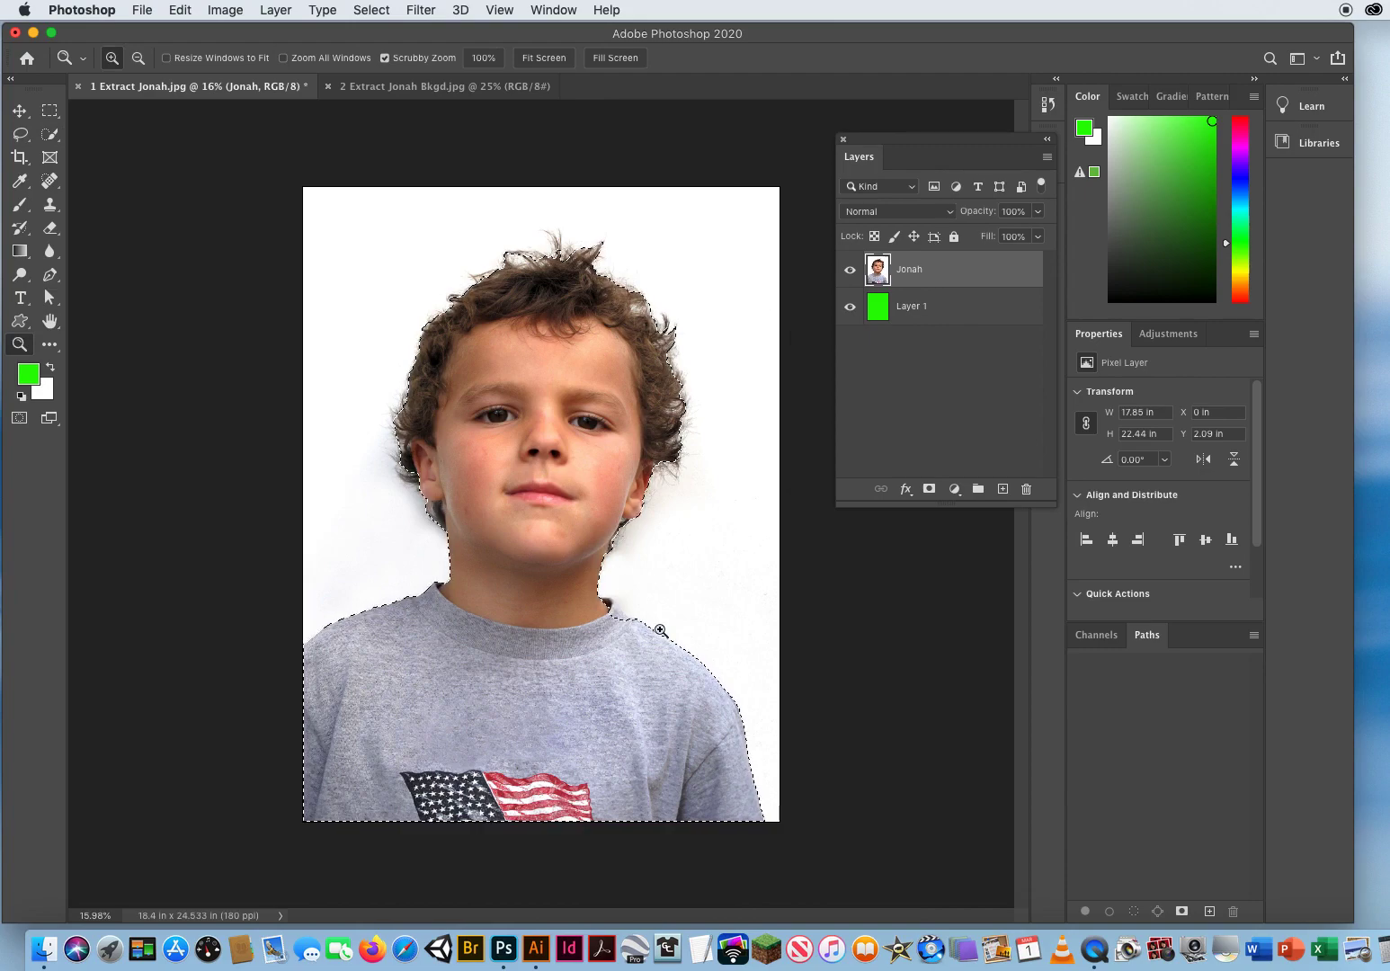
{"action": "left_click_drag", "start_coordinate": [614, 606], "coordinate": [552, 274]}
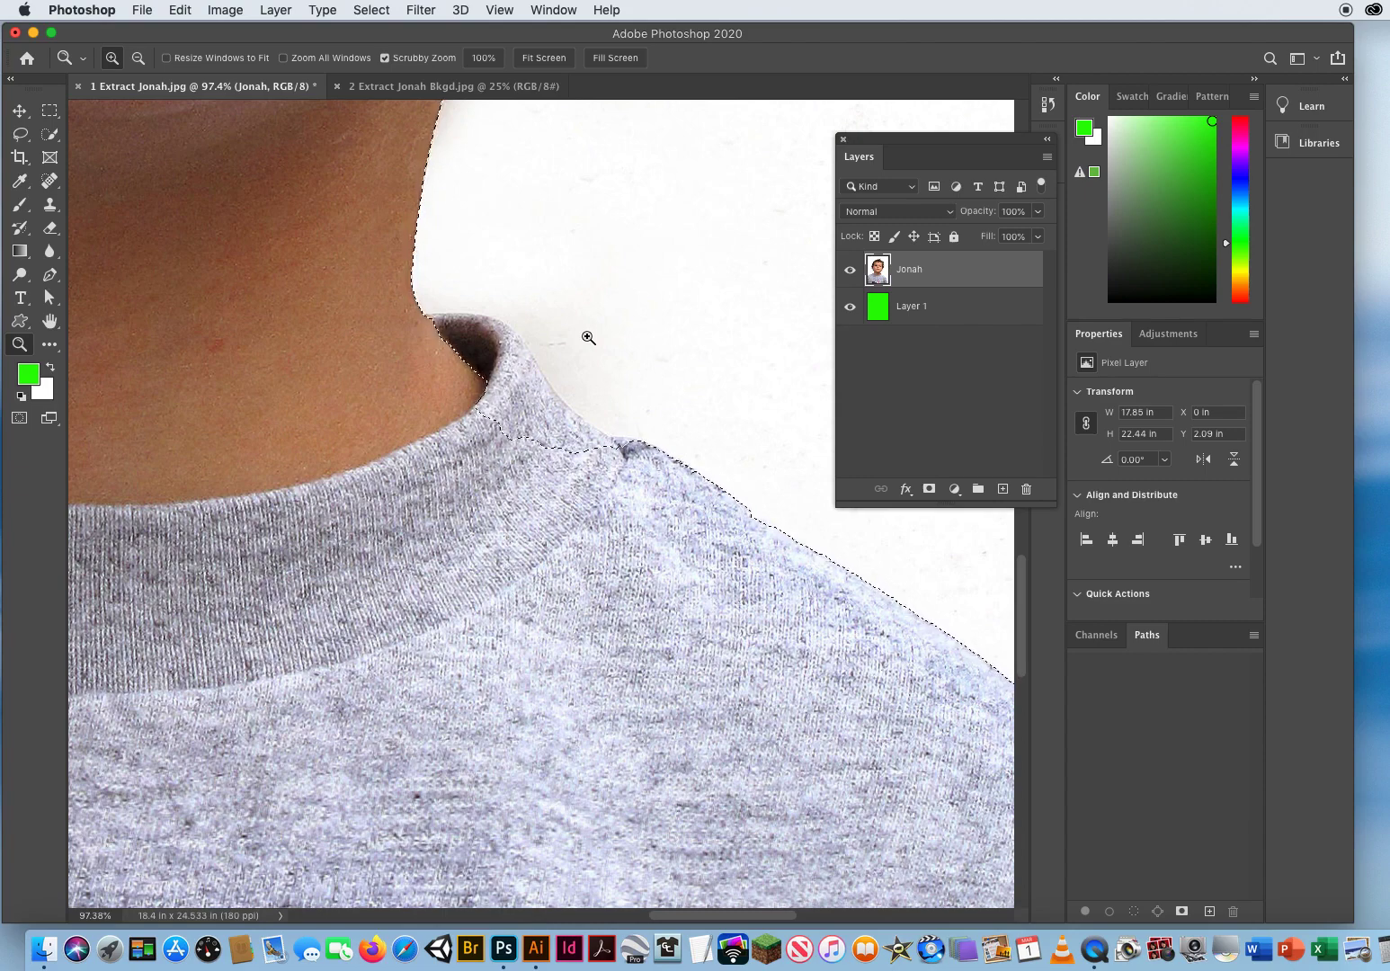
{"action": "left_click", "coordinate": [49, 133]}
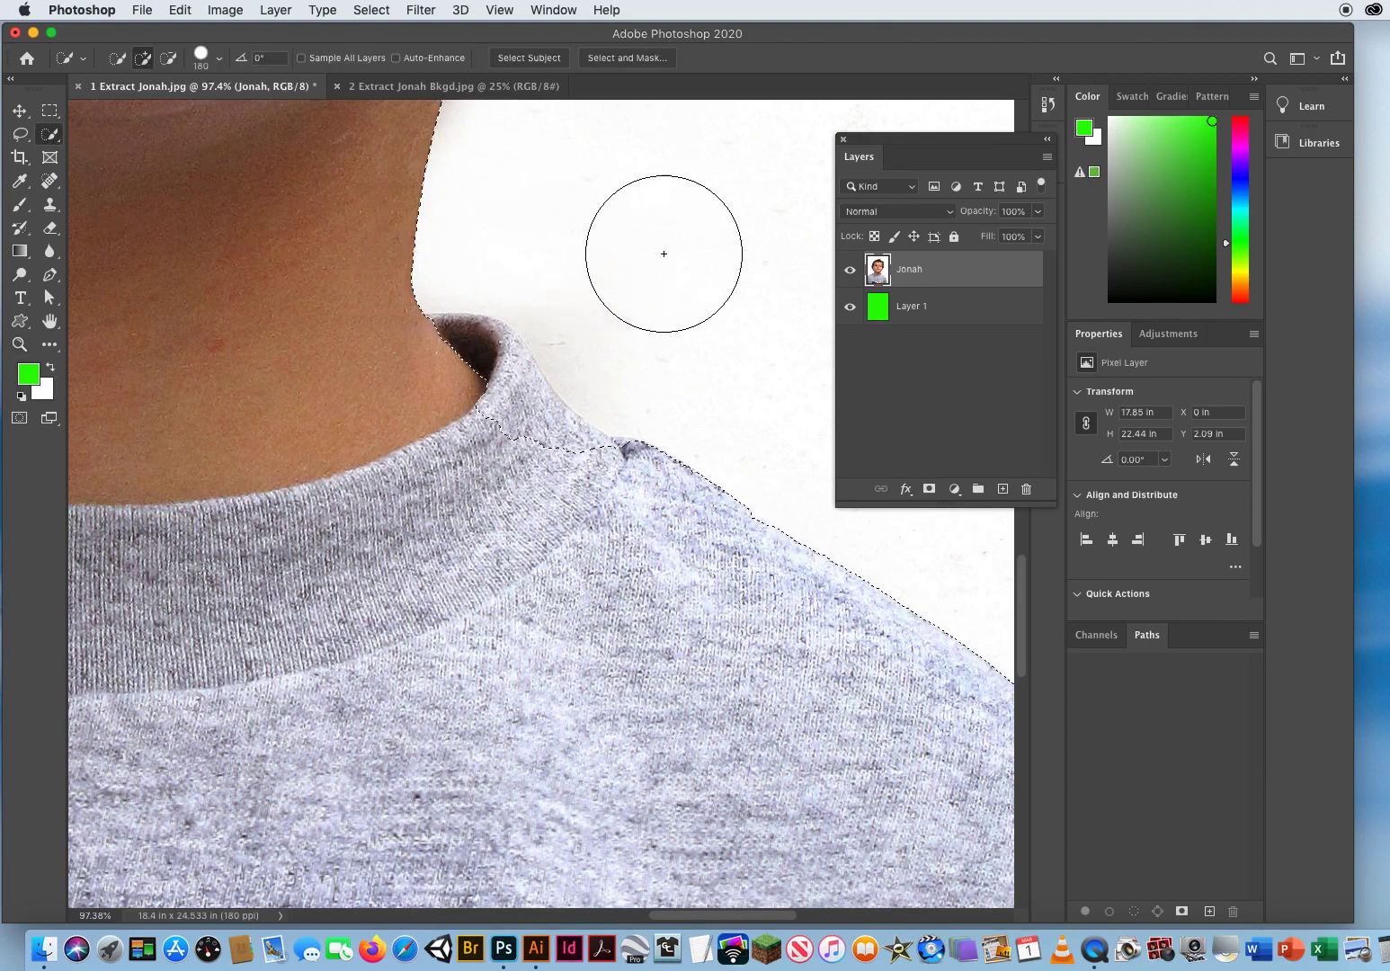
{"action": "left_click_drag", "start_coordinate": [710, 228], "coordinate": [645, 228]}
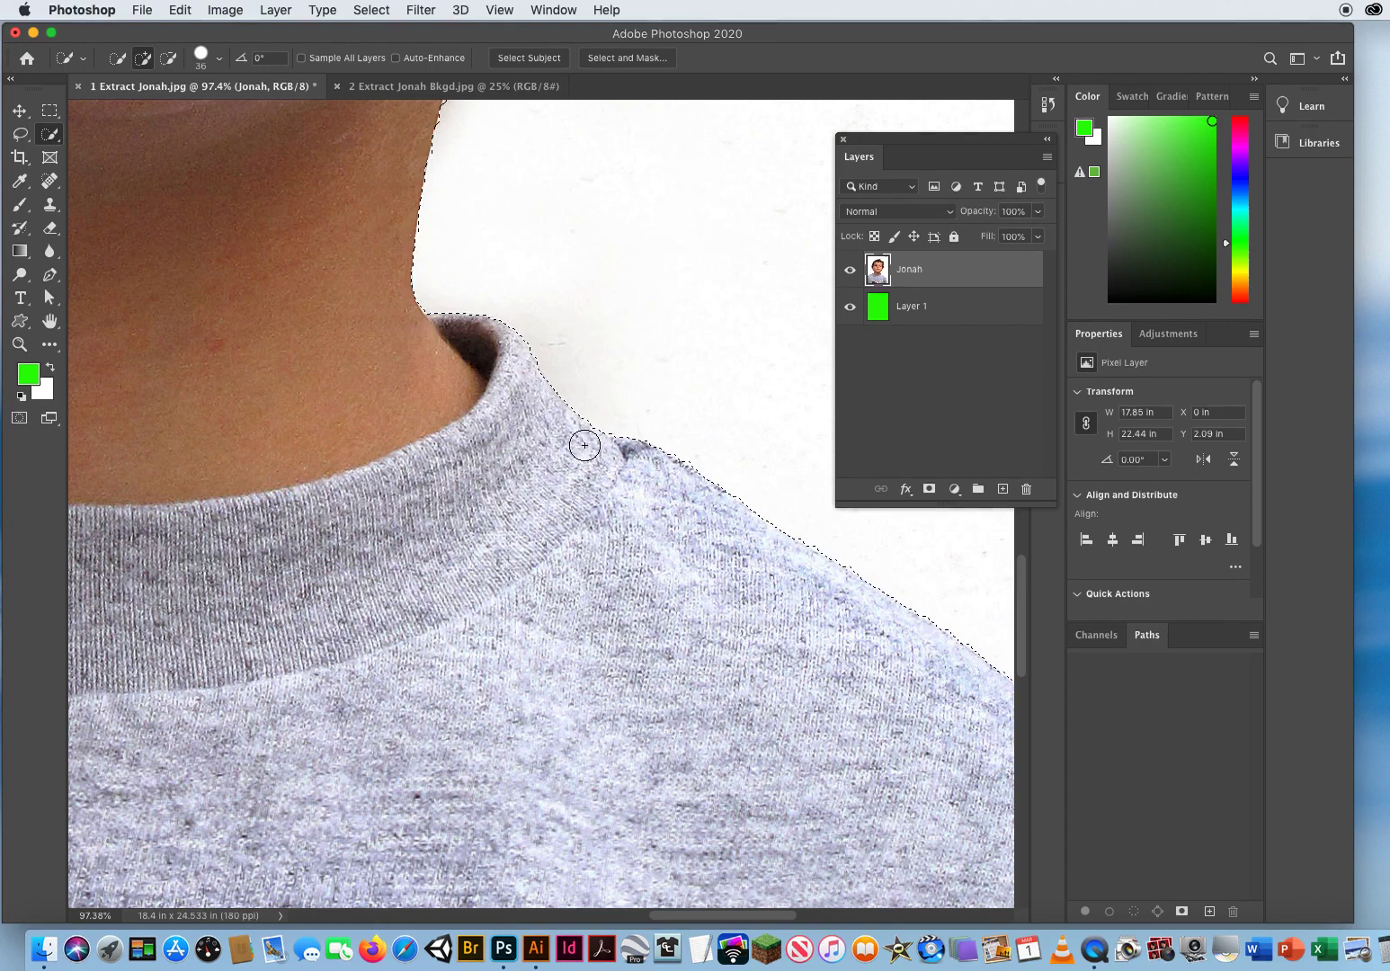
{"action": "left_click", "coordinate": [627, 302]}
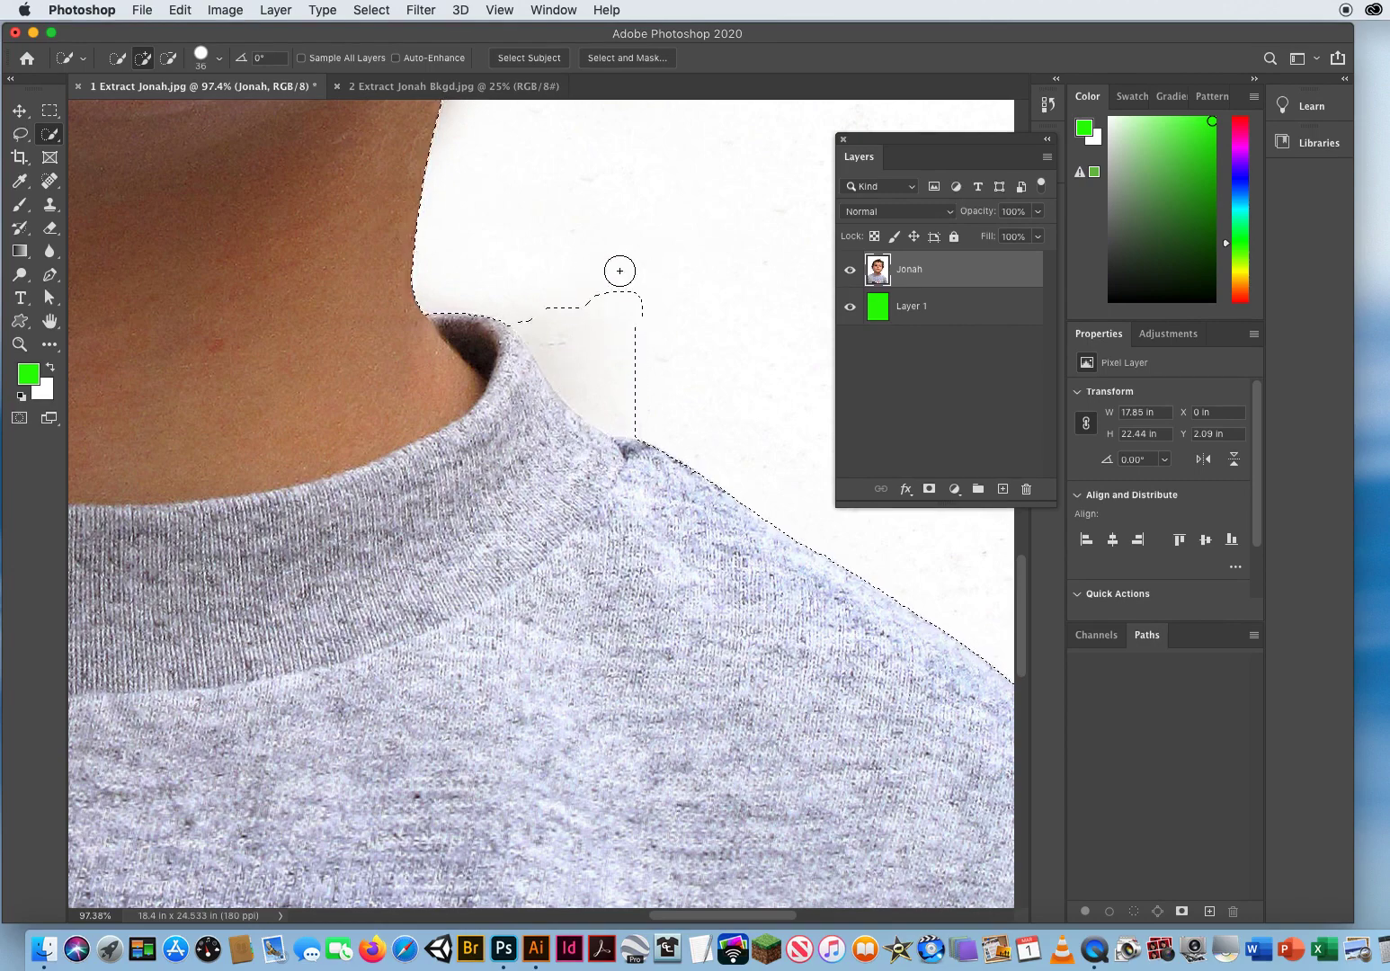
Subtract the white background bump at the shoulder, then fit the photo on screen
{"action": "key", "text": "alt"}
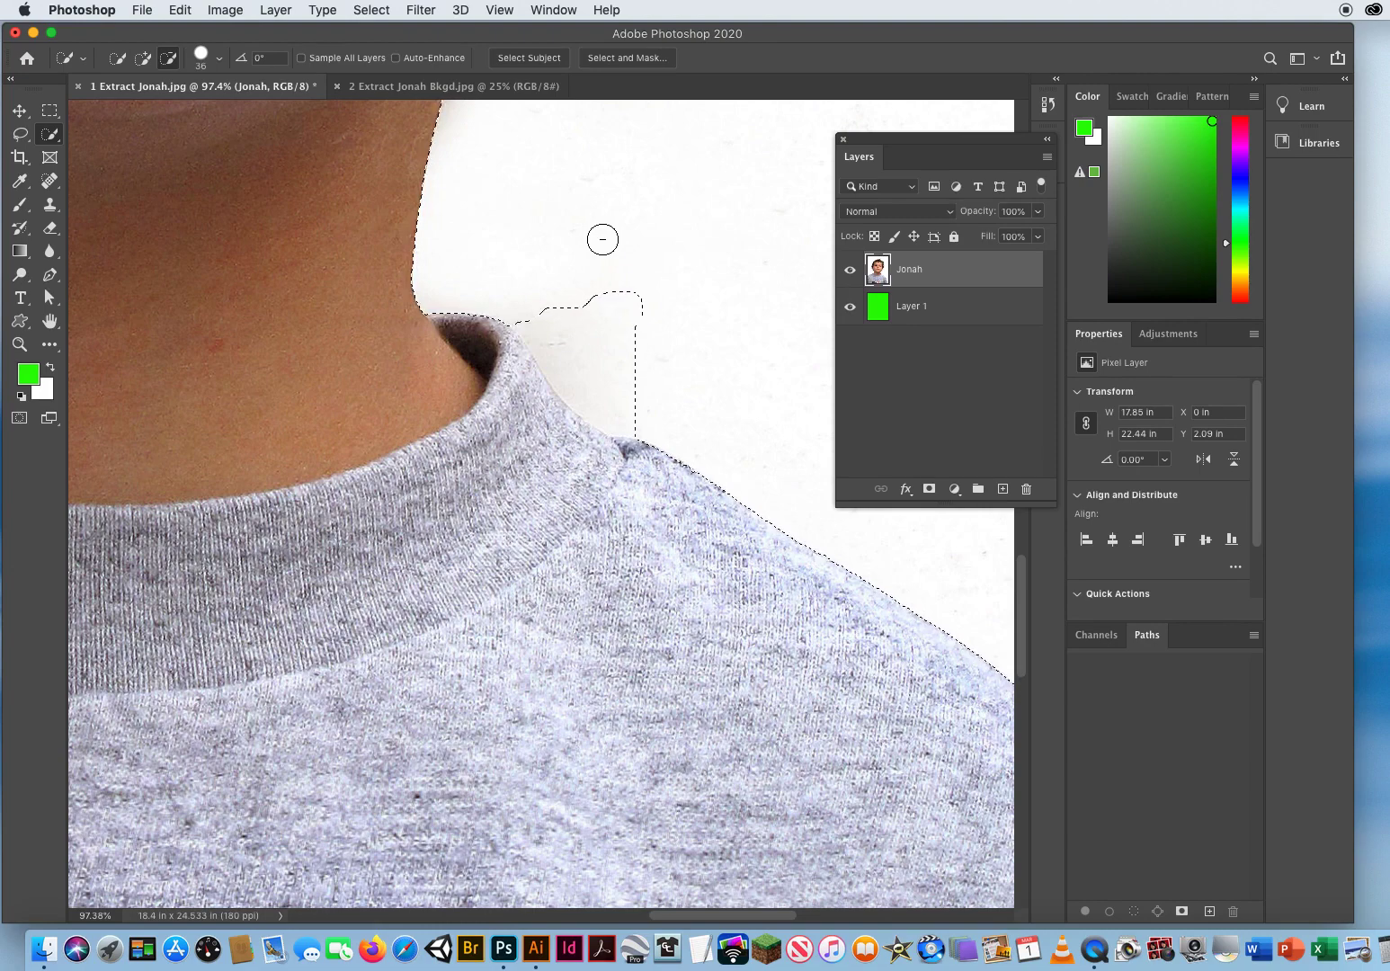
{"action": "mouse_move", "coordinate": [605, 243]}
{"action": "left_mouse_down"}
{"action": "mouse_move", "coordinate": [617, 295]}
{"action": "mouse_move", "coordinate": [663, 331]}
{"action": "left_mouse_up"}
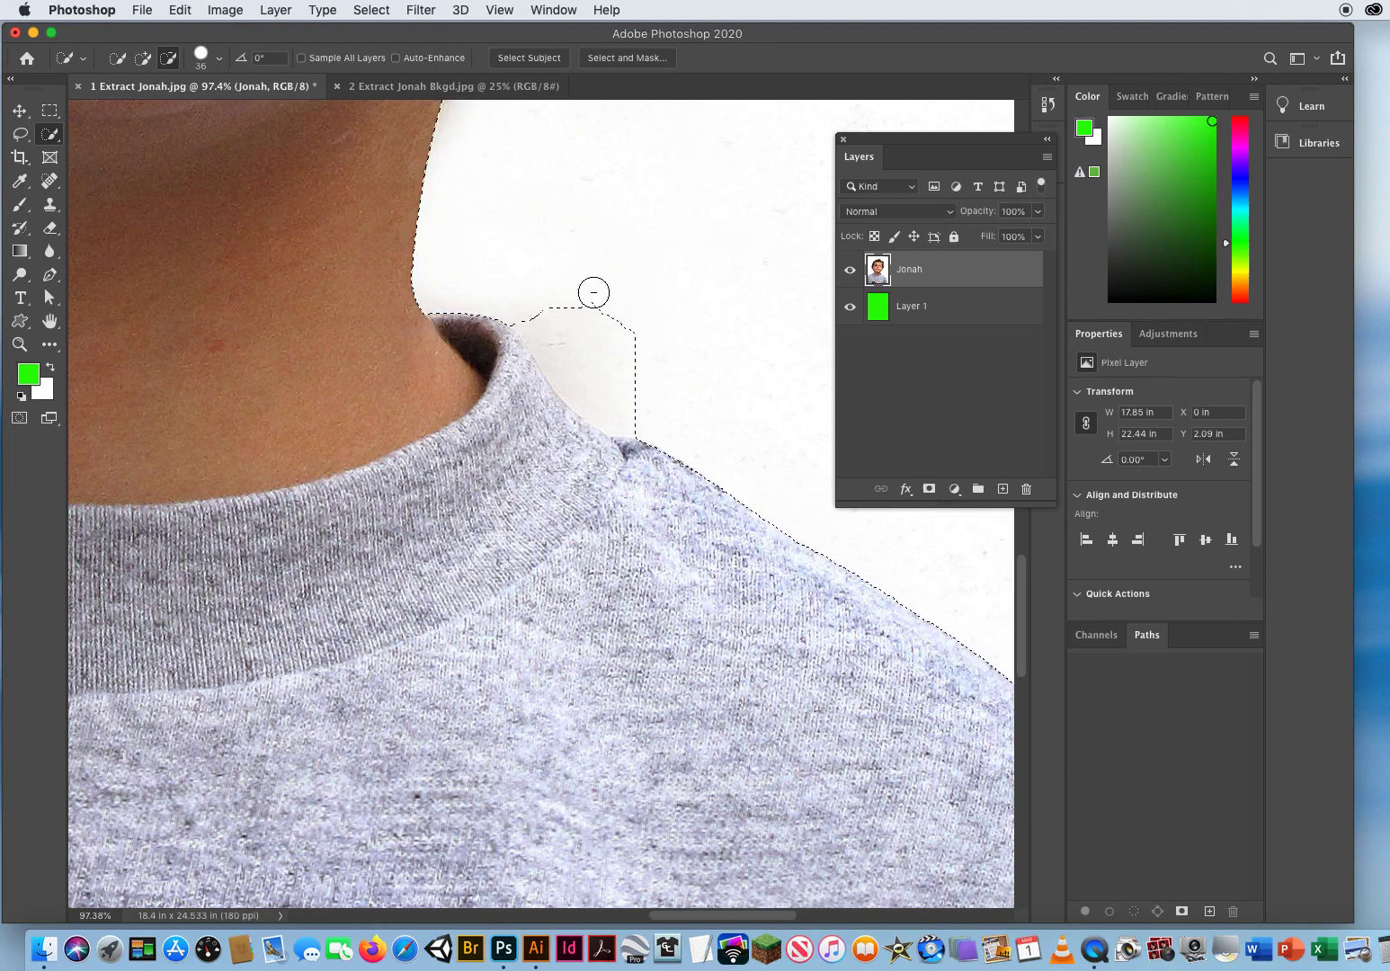
{"action": "mouse_move", "coordinate": [593, 292]}
{"action": "left_mouse_down"}
{"action": "mouse_move", "coordinate": [660, 355]}
{"action": "mouse_move", "coordinate": [583, 329]}
{"action": "mouse_move", "coordinate": [539, 286]}
{"action": "mouse_move", "coordinate": [593, 357]}
{"action": "mouse_move", "coordinate": [657, 392]}
{"action": "mouse_move", "coordinate": [556, 350]}
{"action": "mouse_move", "coordinate": [526, 311]}
{"action": "mouse_move", "coordinate": [582, 393]}
{"action": "mouse_move", "coordinate": [550, 353]}
{"action": "left_mouse_up"}
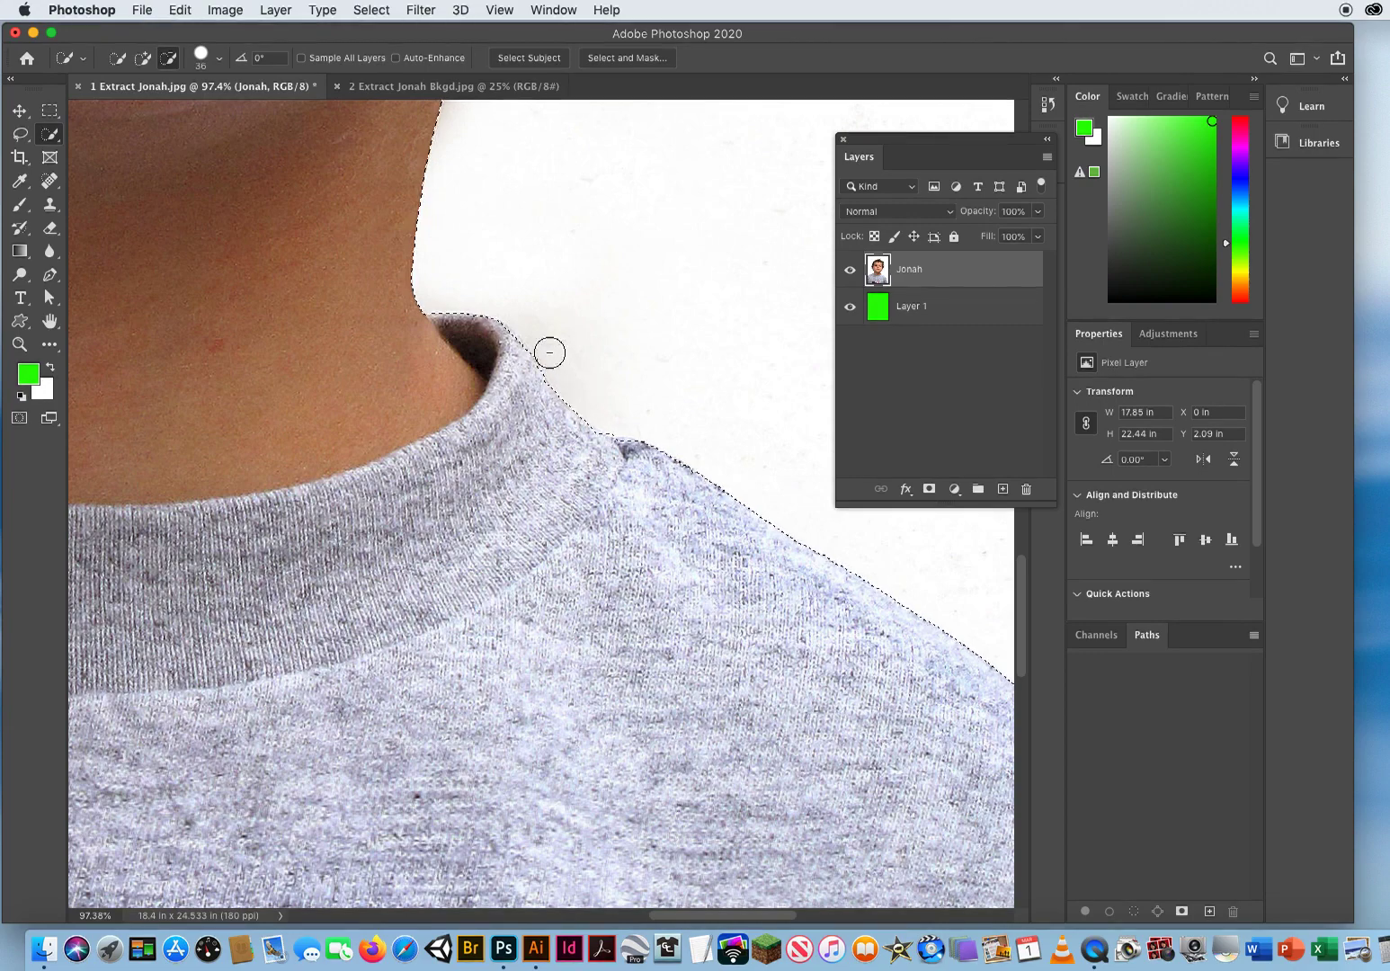
{"action": "key", "text": "alt"}
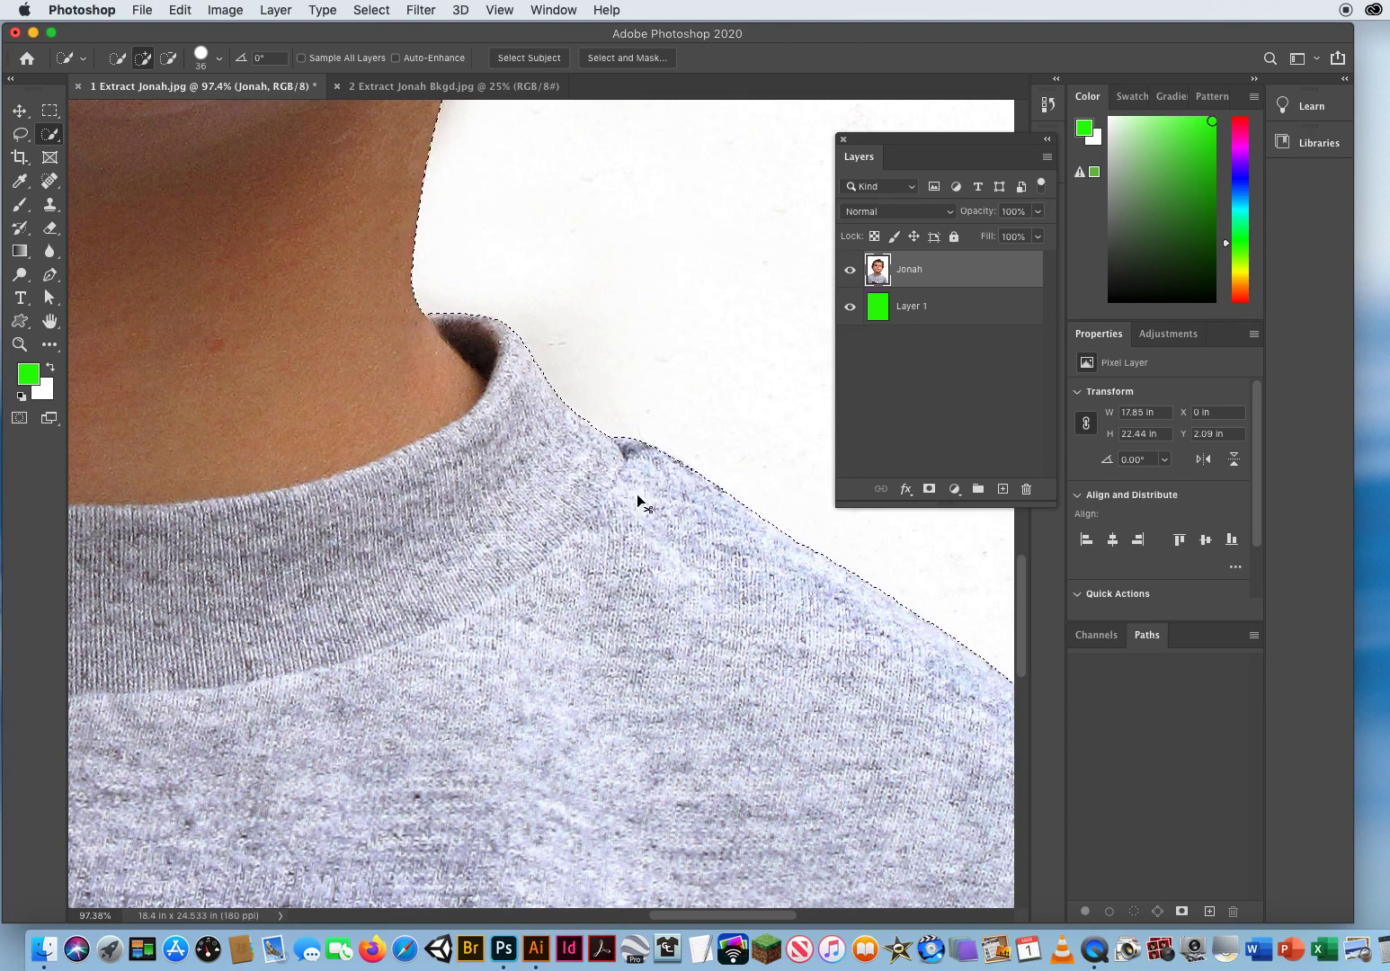
{"action": "key", "text": "super+0"}
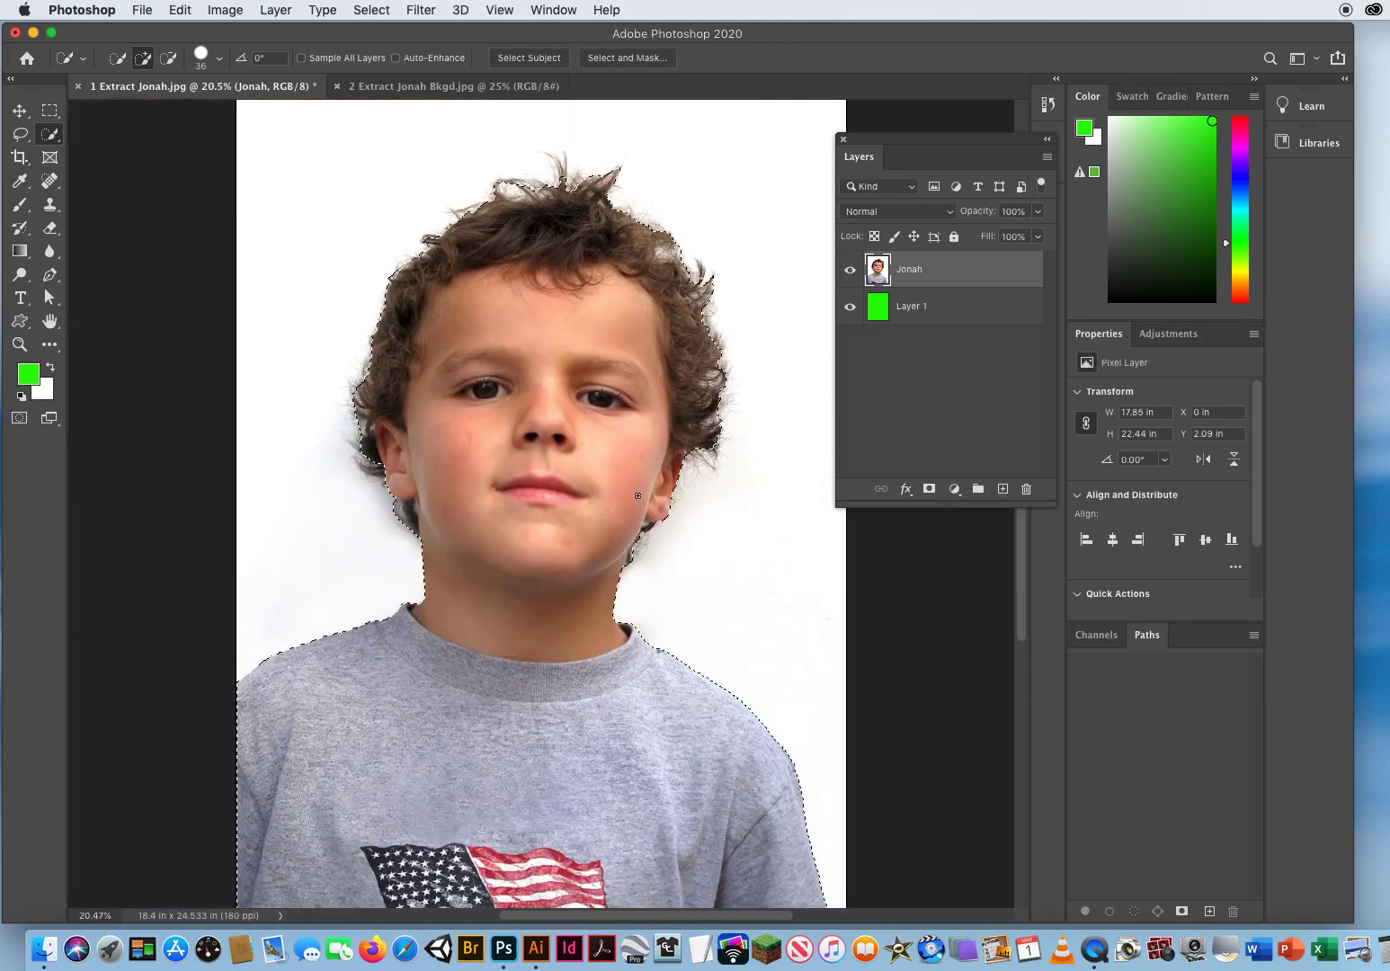
Open Select and Mask and set its view mode to On Layers
{"action": "left_click", "coordinate": [626, 60]}
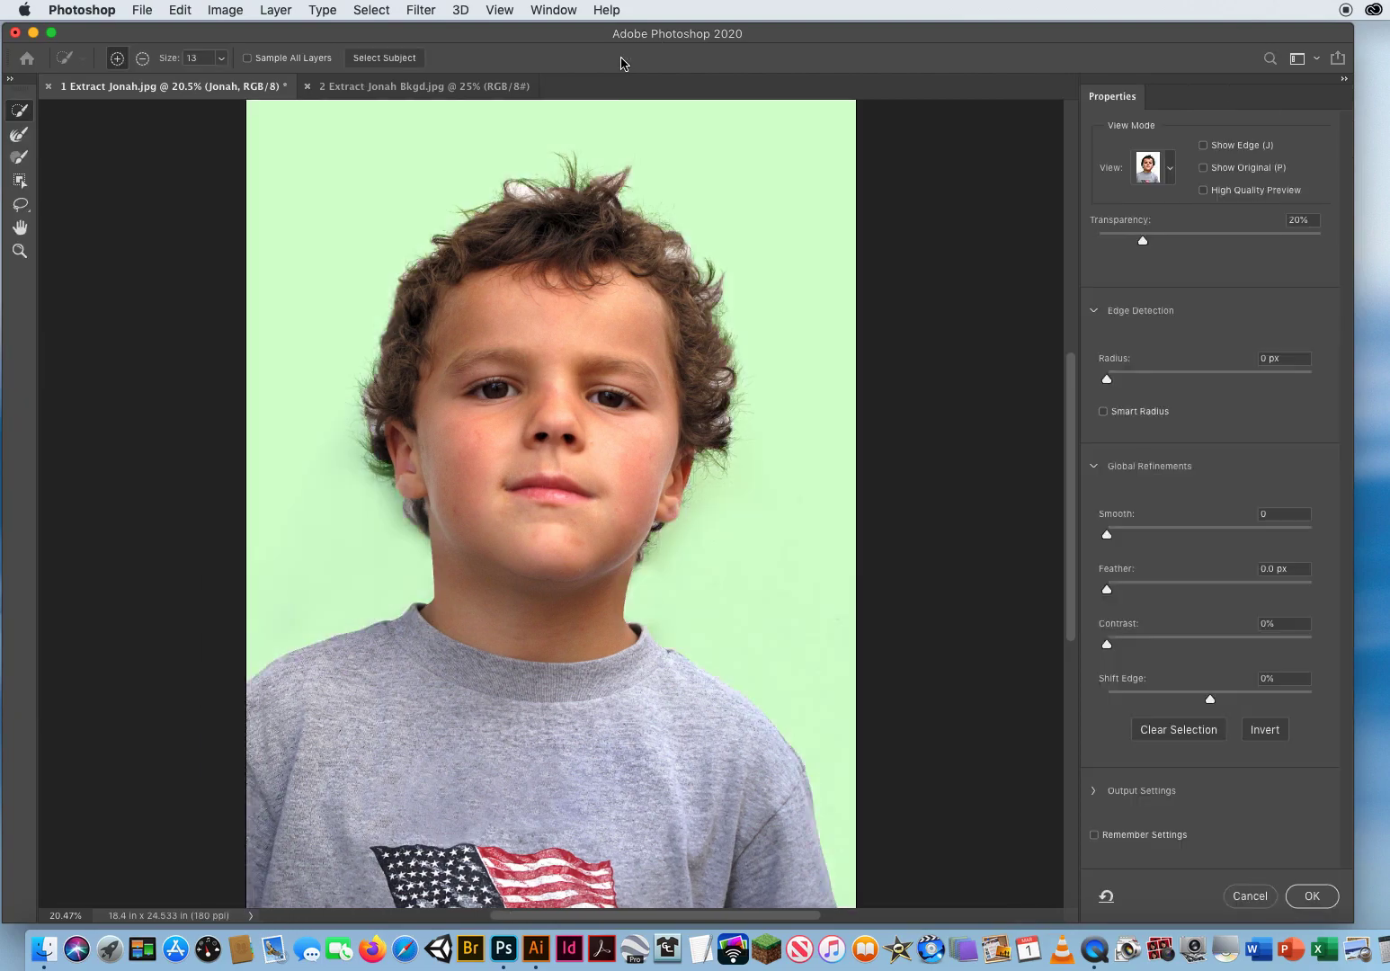
{"action": "left_click_drag", "start_coordinate": [563, 41], "coordinate": [565, 40]}
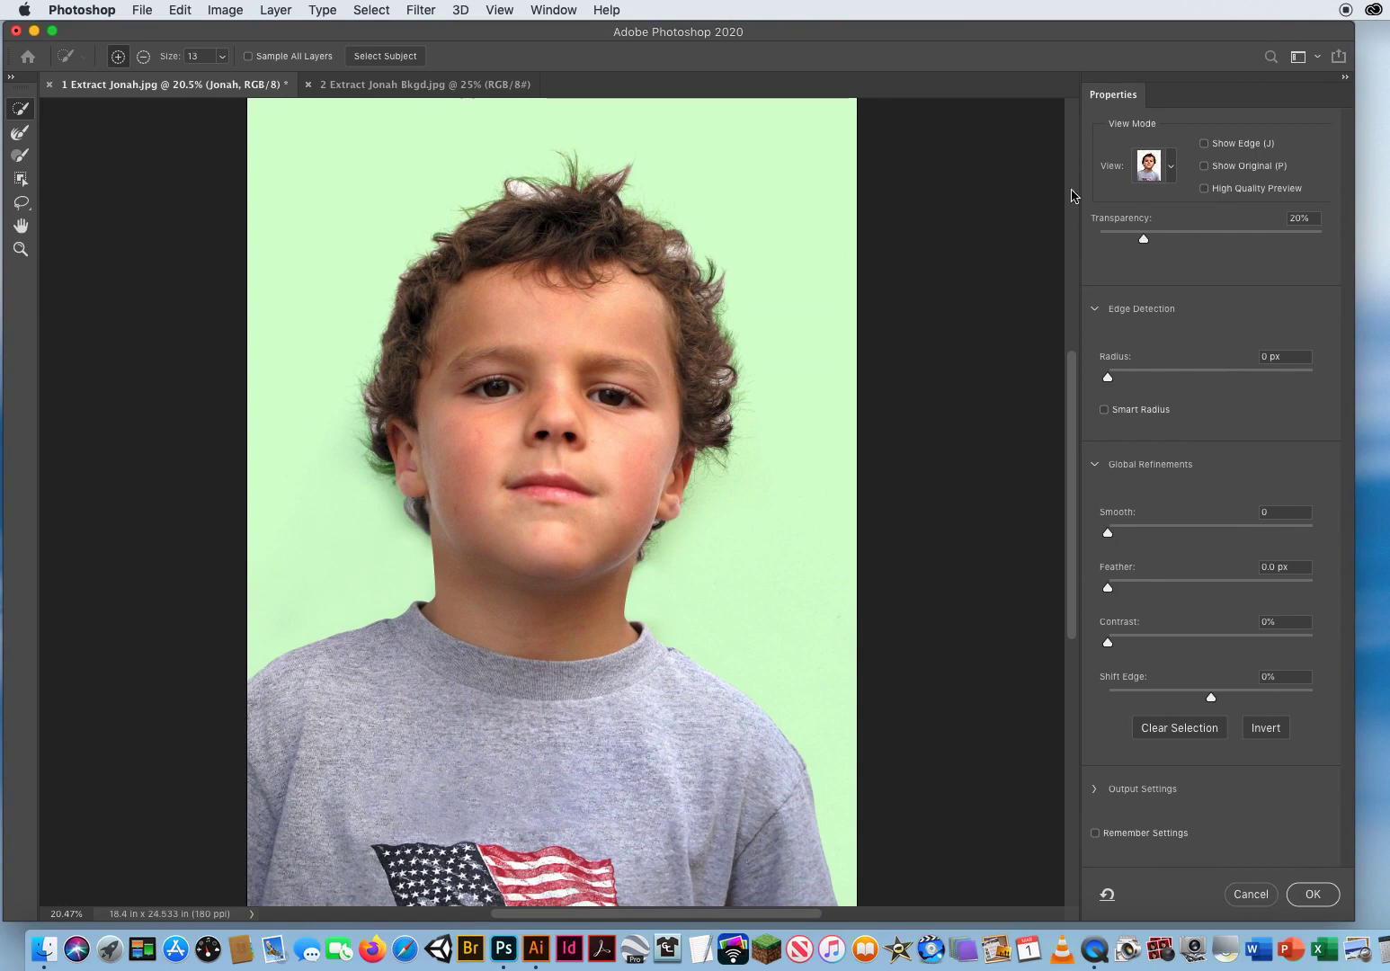
{"action": "left_click", "coordinate": [1173, 170]}
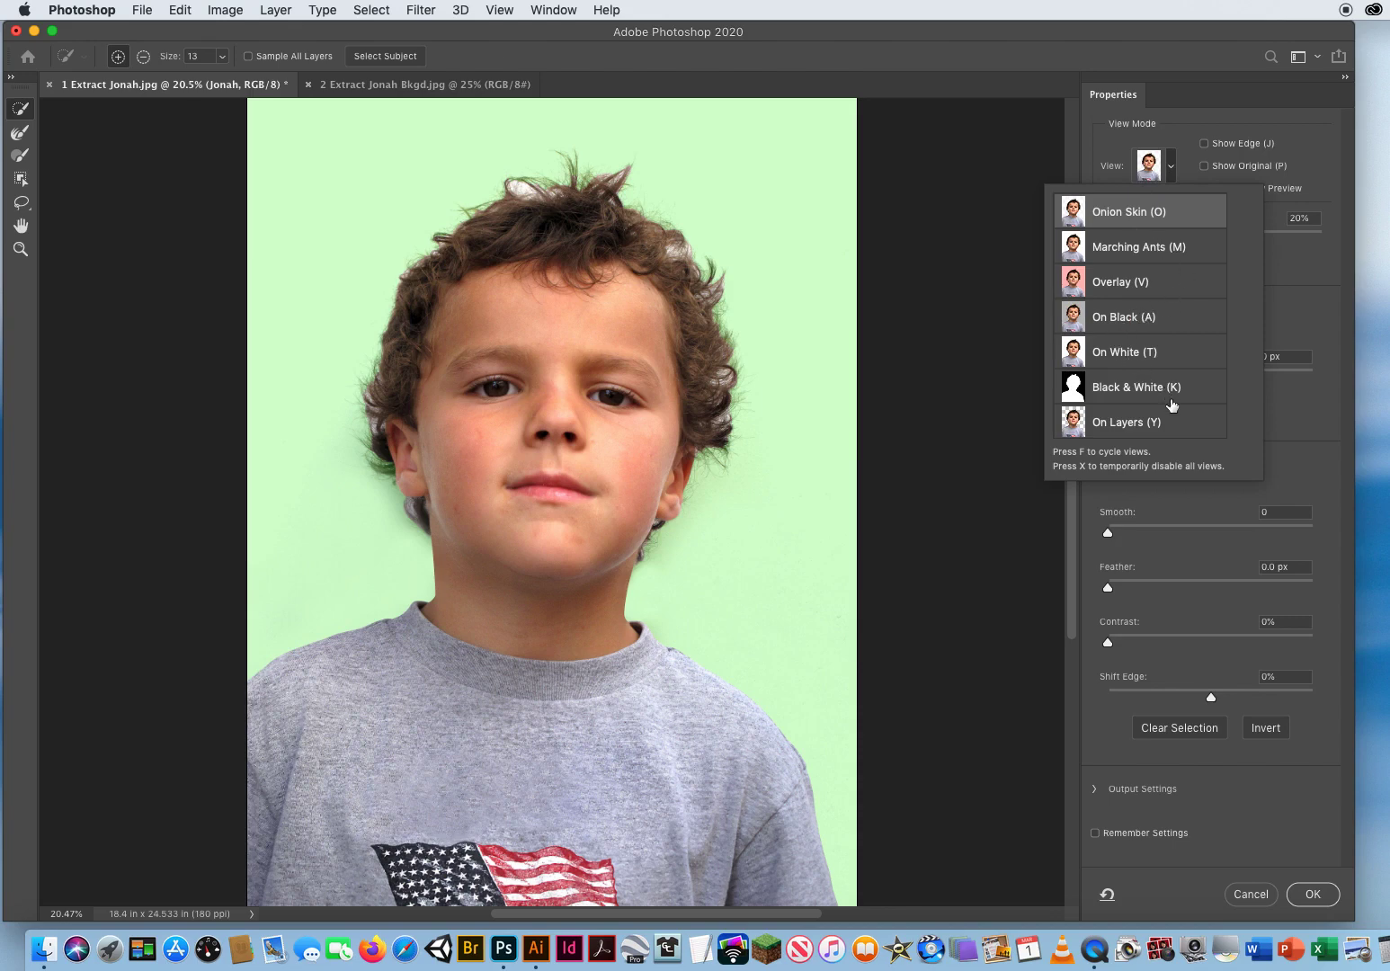
{"action": "left_click", "coordinate": [1138, 421]}
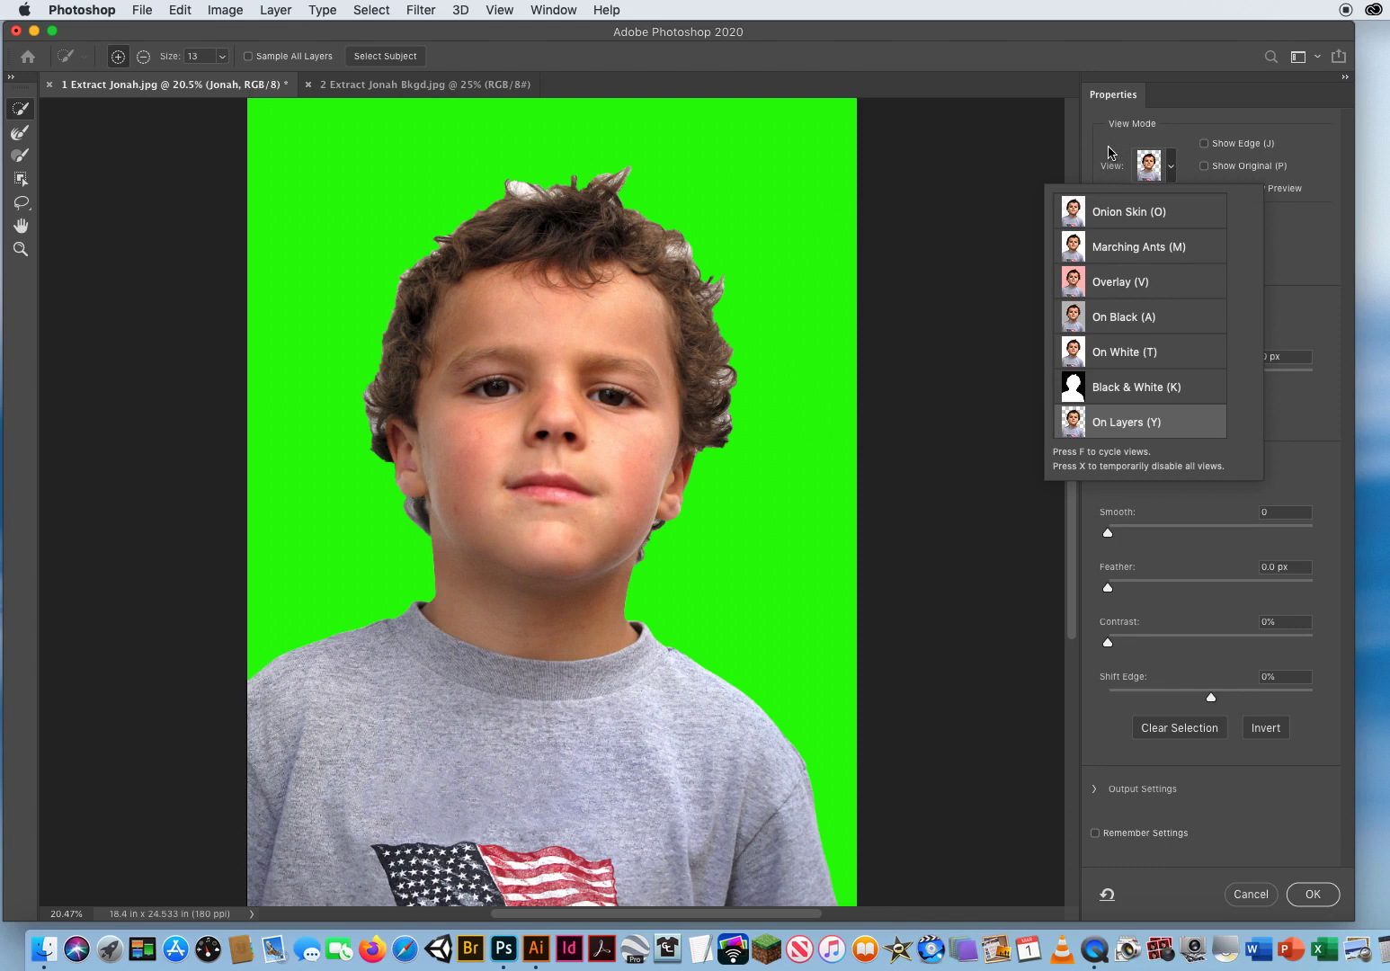
Turn on Smart Radius with a 1 px radius and set Shift Edge to -7%
{"action": "left_click", "coordinate": [1114, 151]}
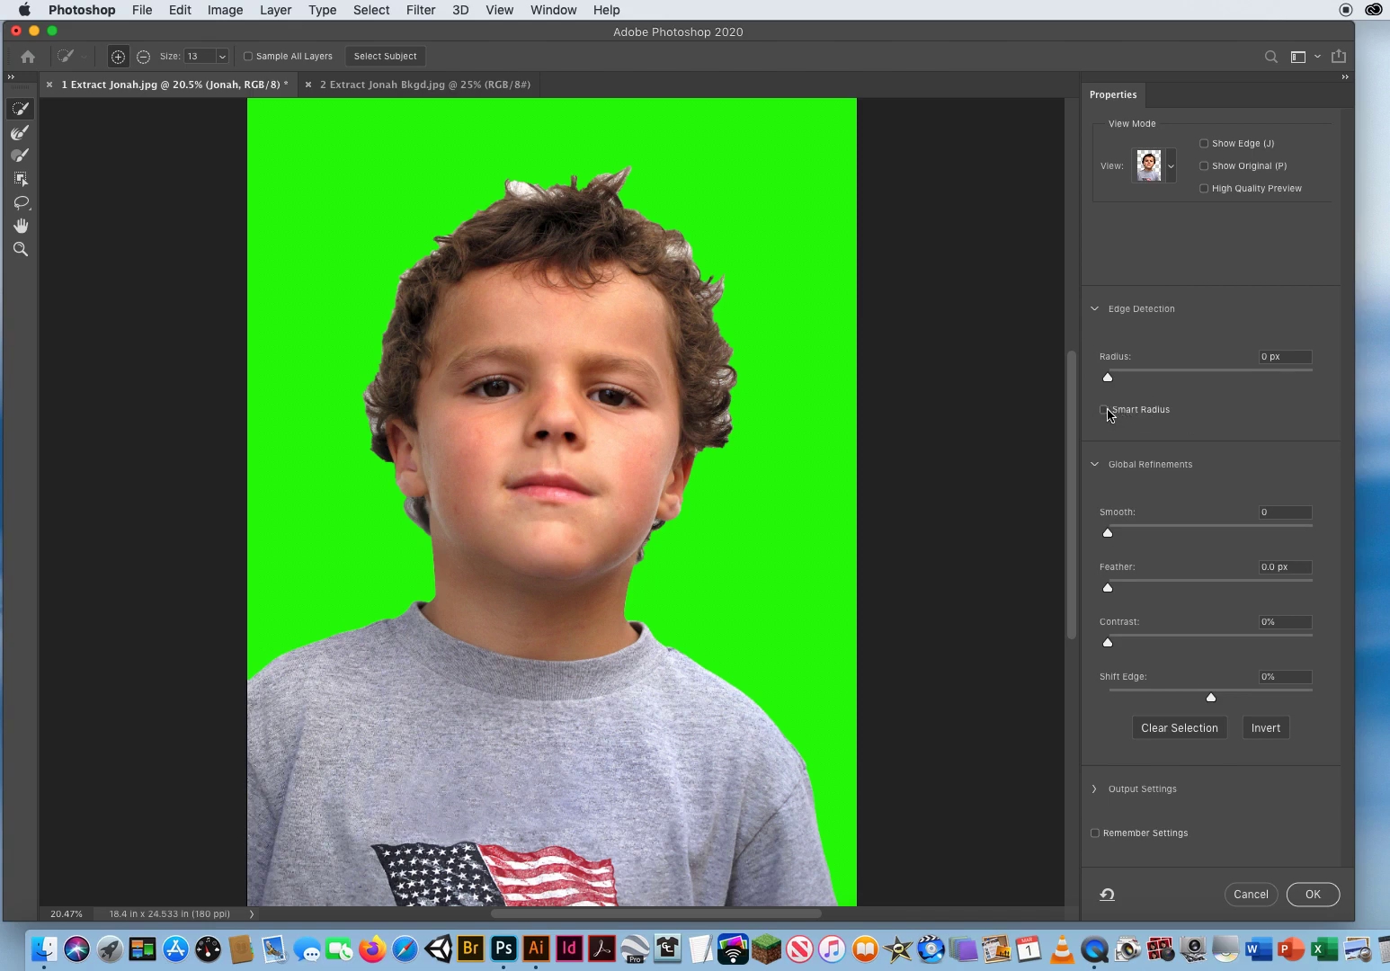
{"action": "left_click", "coordinate": [1107, 411]}
{"action": "left_click_drag", "start_coordinate": [1110, 378], "coordinate": [1117, 381]}
{"action": "left_click_drag", "start_coordinate": [1213, 701], "coordinate": [1204, 703]}
Enable Decontaminate Colors at 100% and output to New Layer with Layer Mask
{"action": "left_click", "coordinate": [1121, 795]}
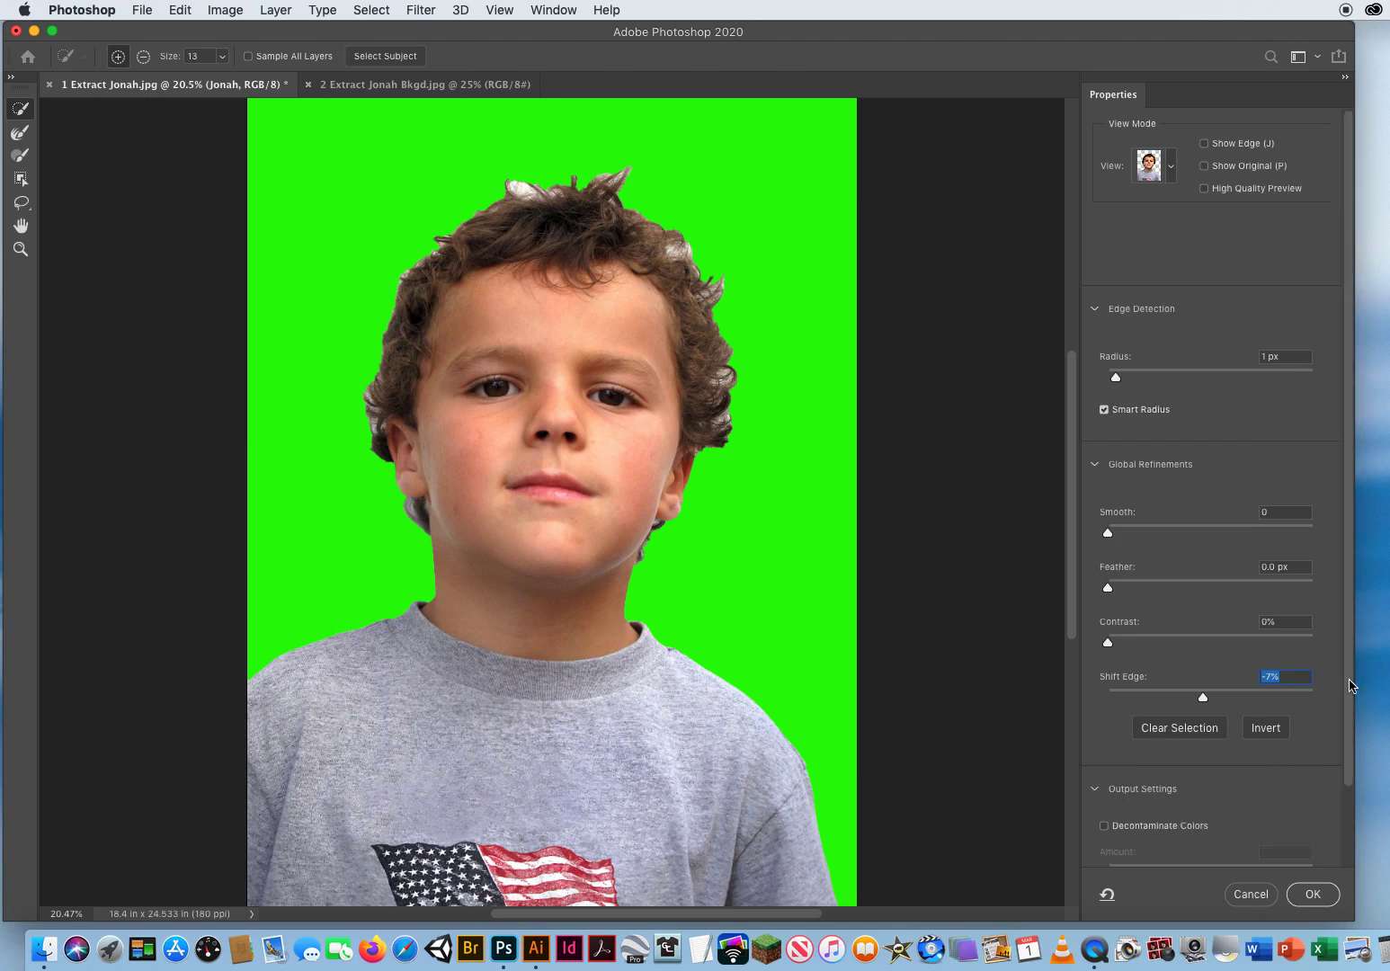
{"action": "left_click_drag", "start_coordinate": [1345, 684], "coordinate": [1345, 836]}
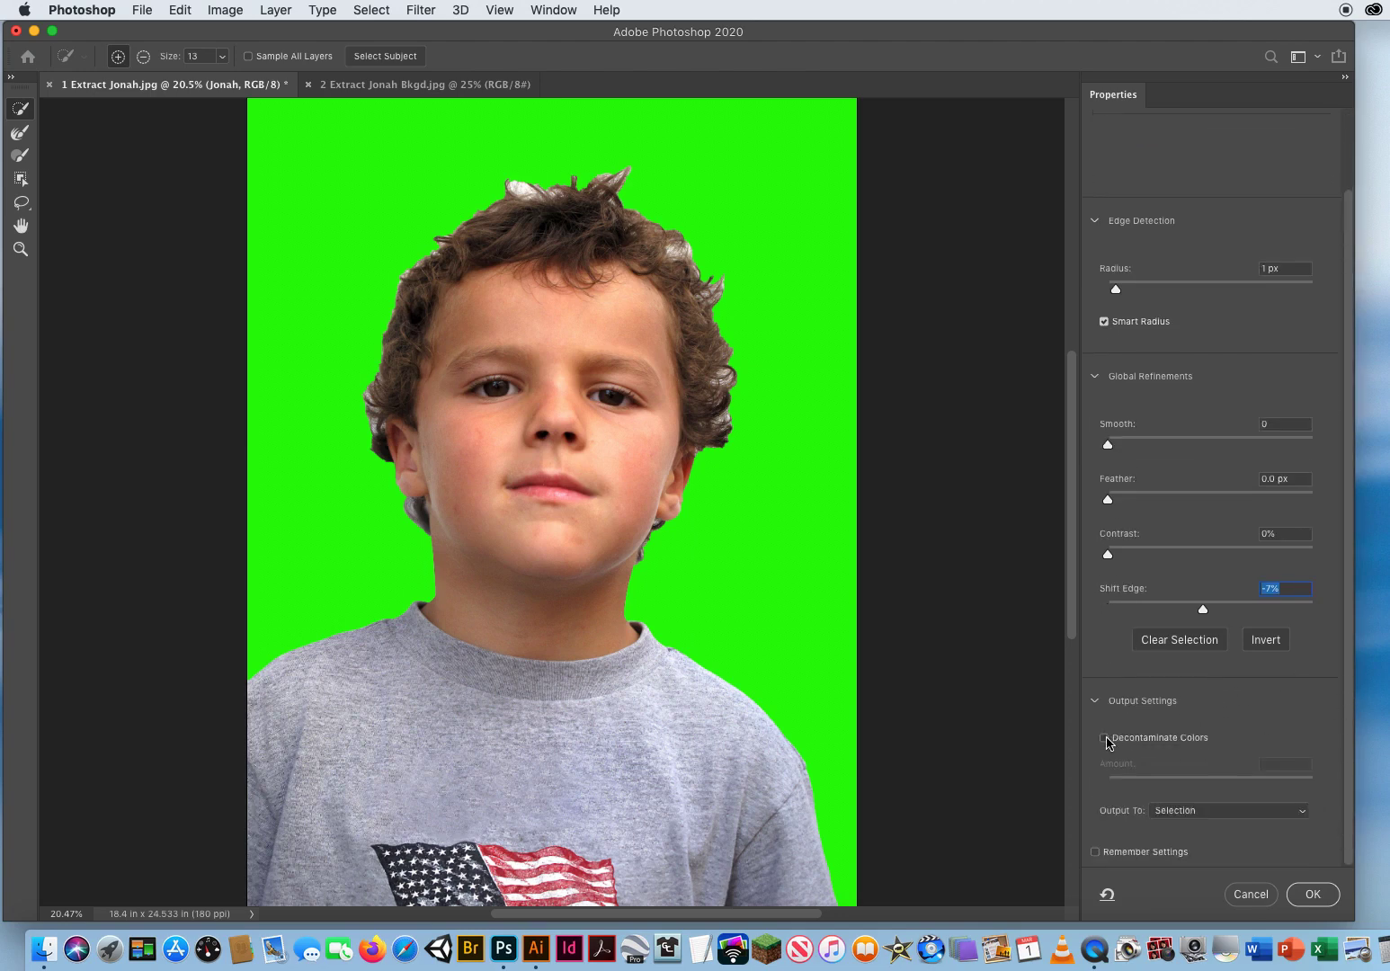
{"action": "left_click", "coordinate": [1162, 743]}
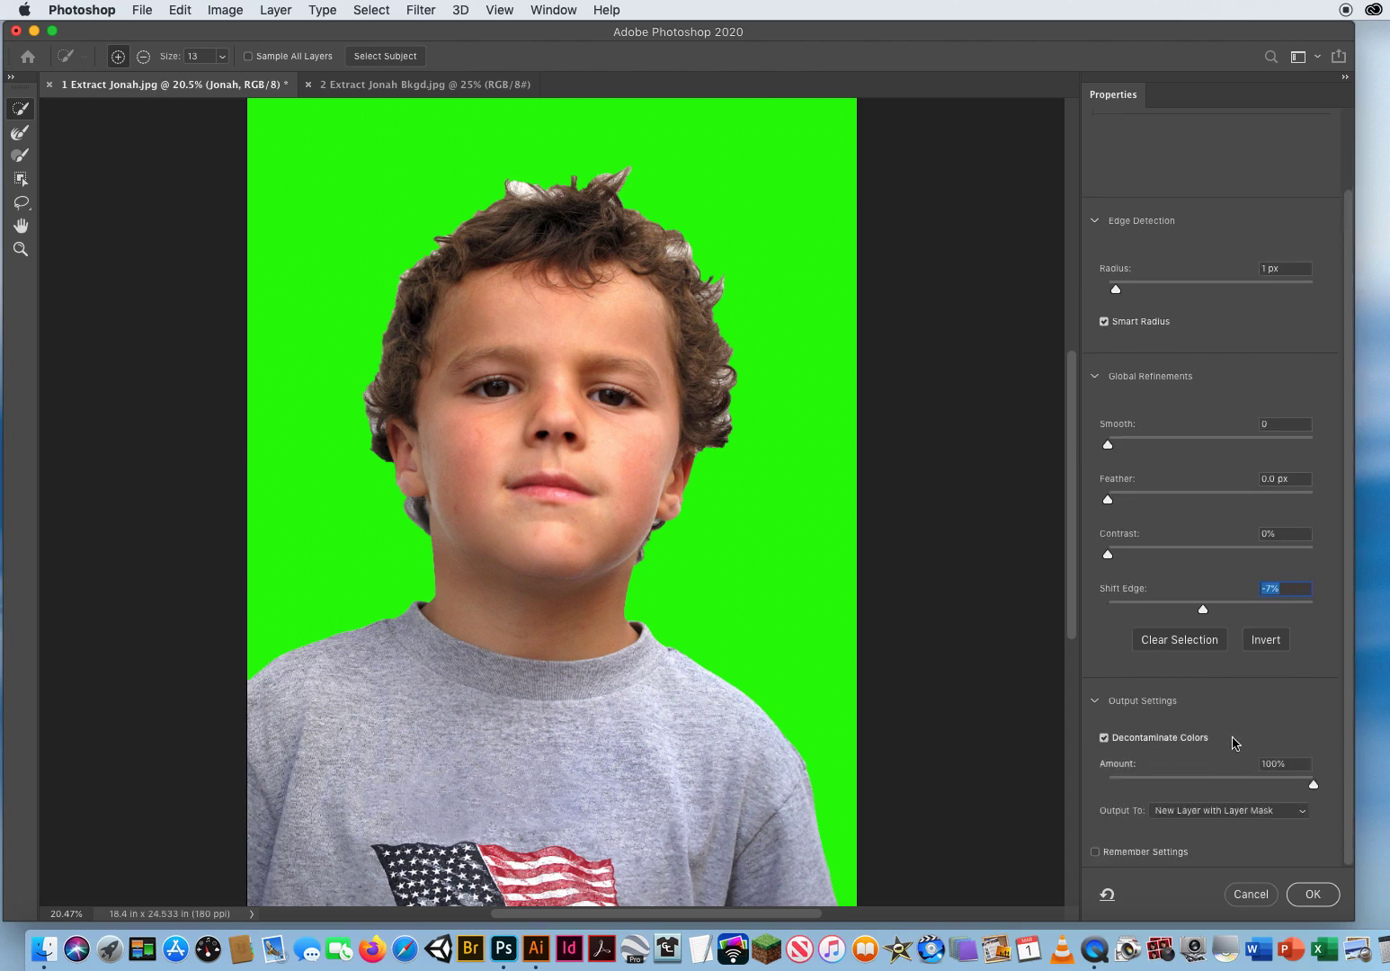
Zoom to 50% on the boy's jaw and switch to the Refine Edge Brush
{"action": "left_click", "coordinate": [20, 135]}
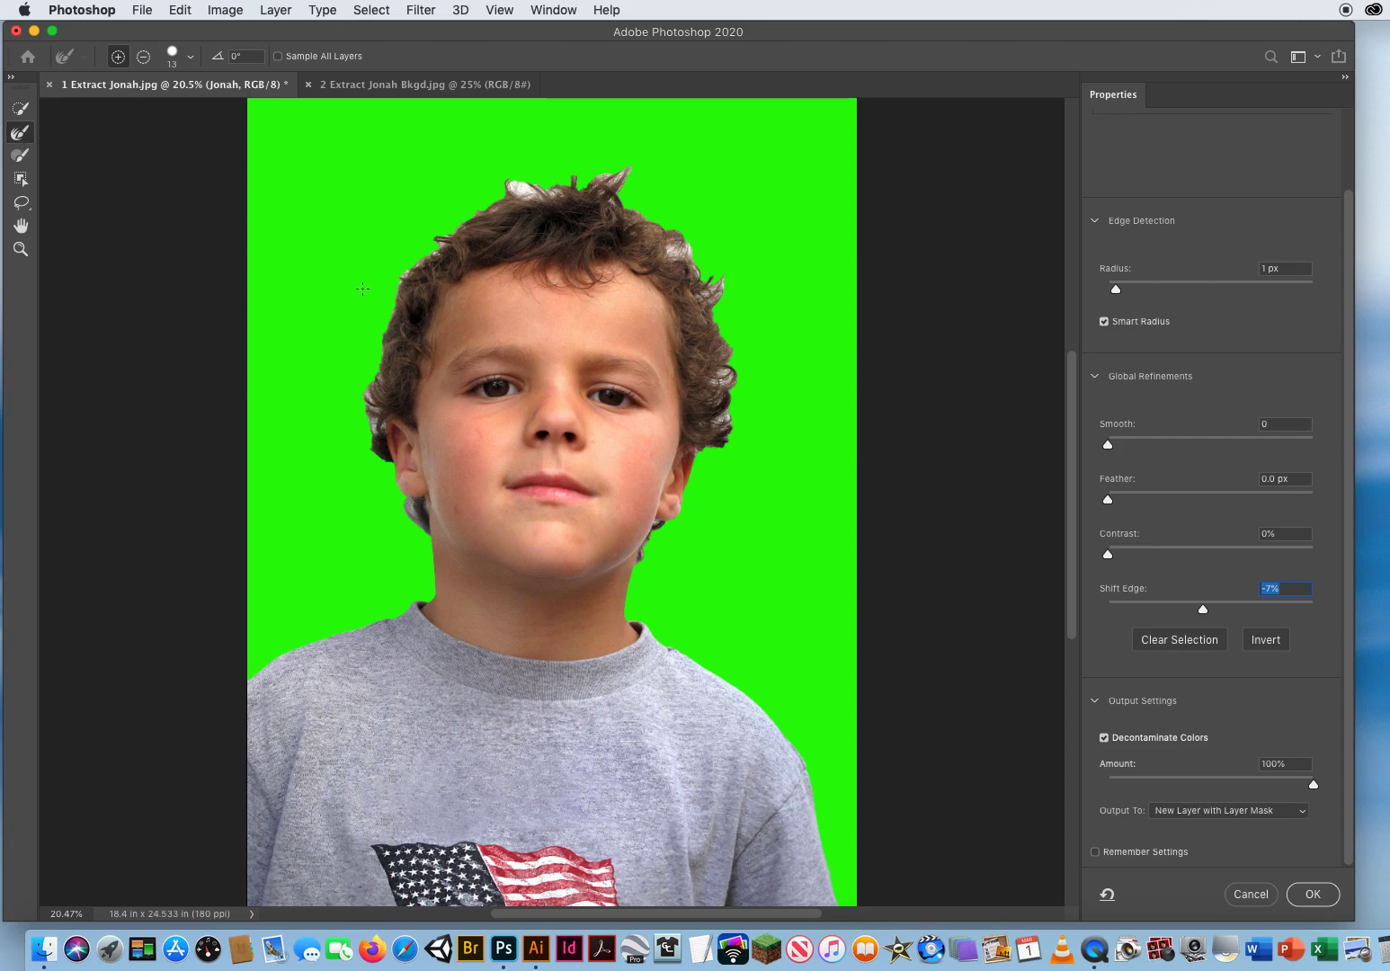
{"action": "left_click", "coordinate": [21, 249]}
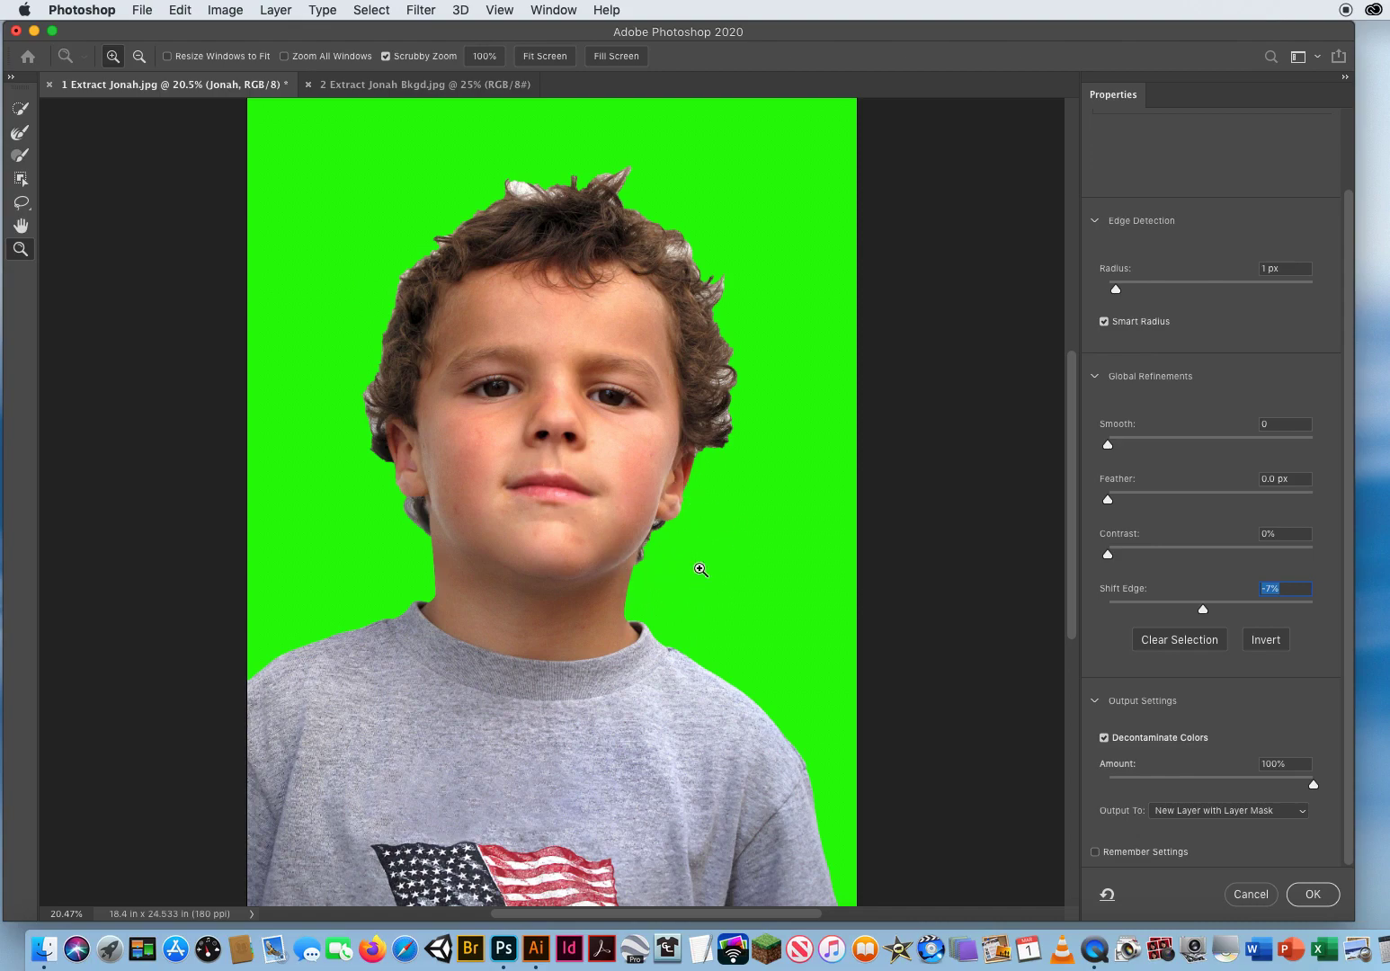
{"action": "left_click", "coordinate": [677, 534]}
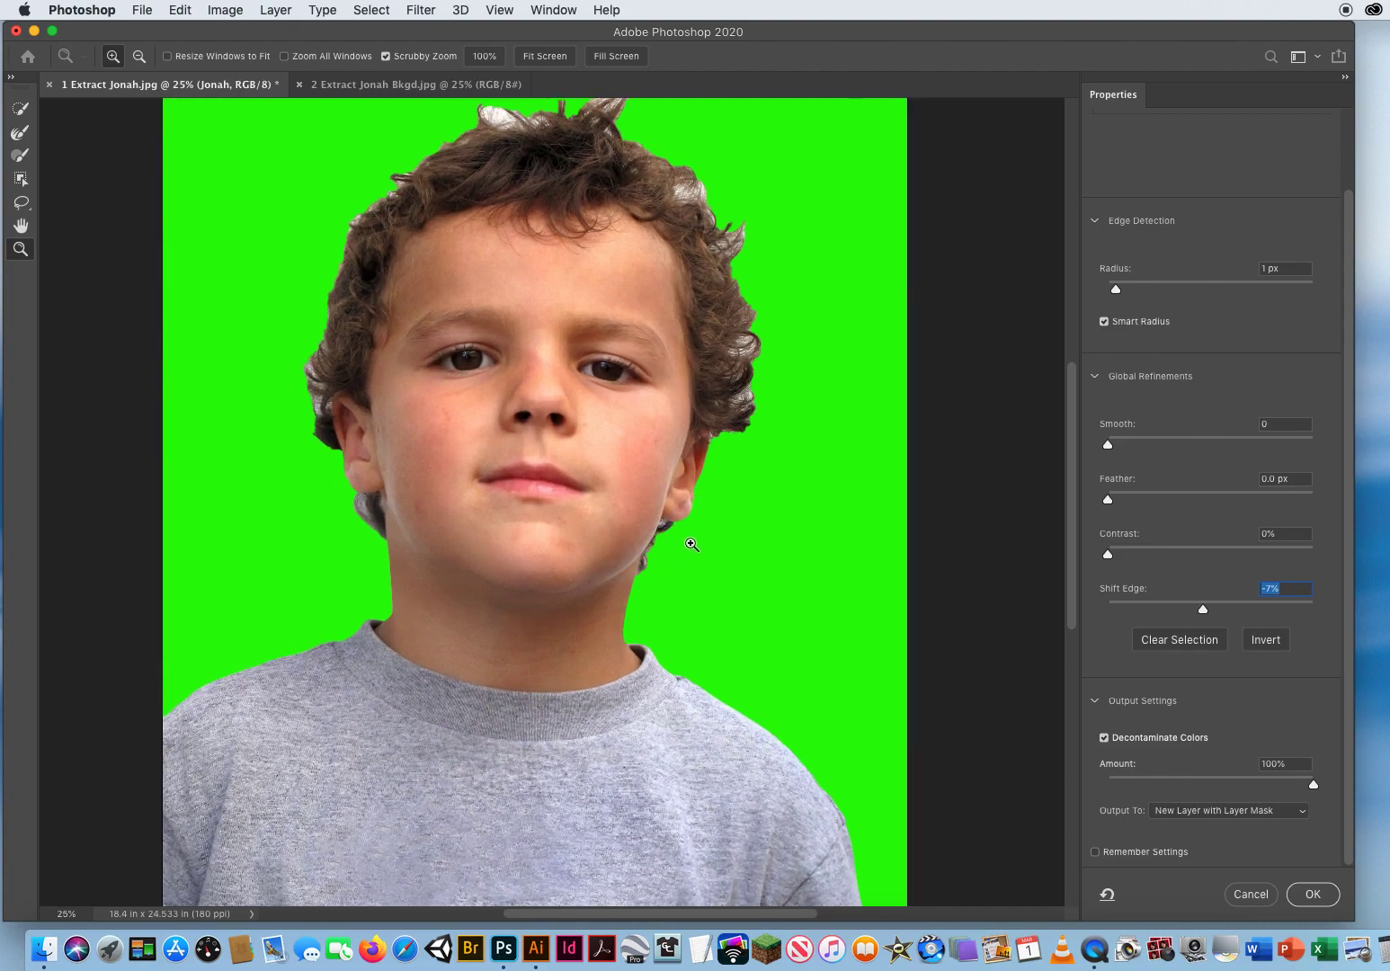
{"action": "left_click", "coordinate": [705, 553]}
{"action": "left_click", "coordinate": [704, 551]}
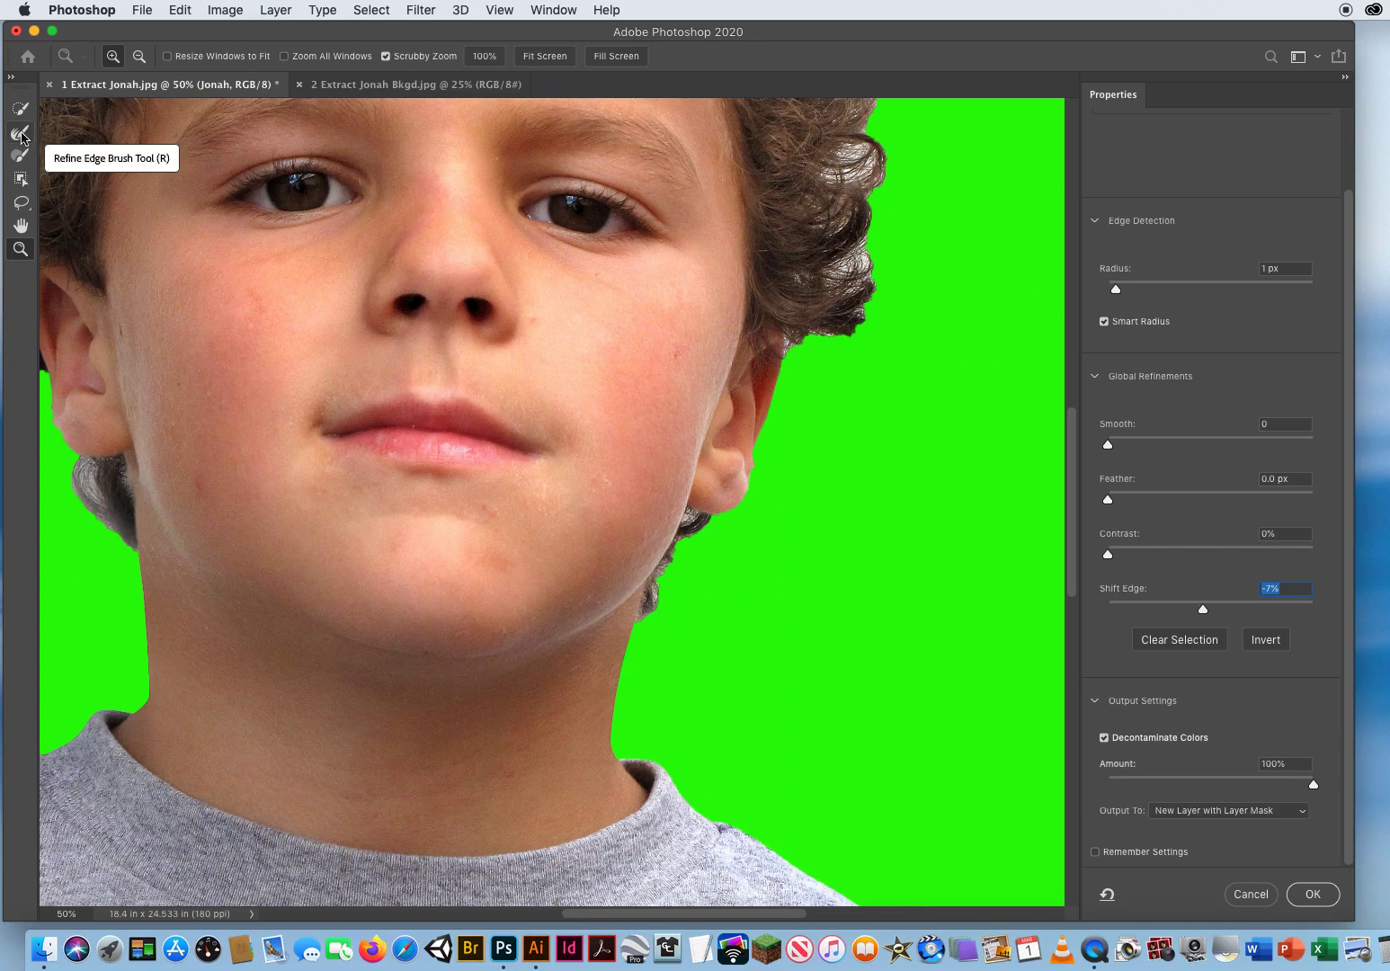
{"action": "left_click", "coordinate": [21, 134]}
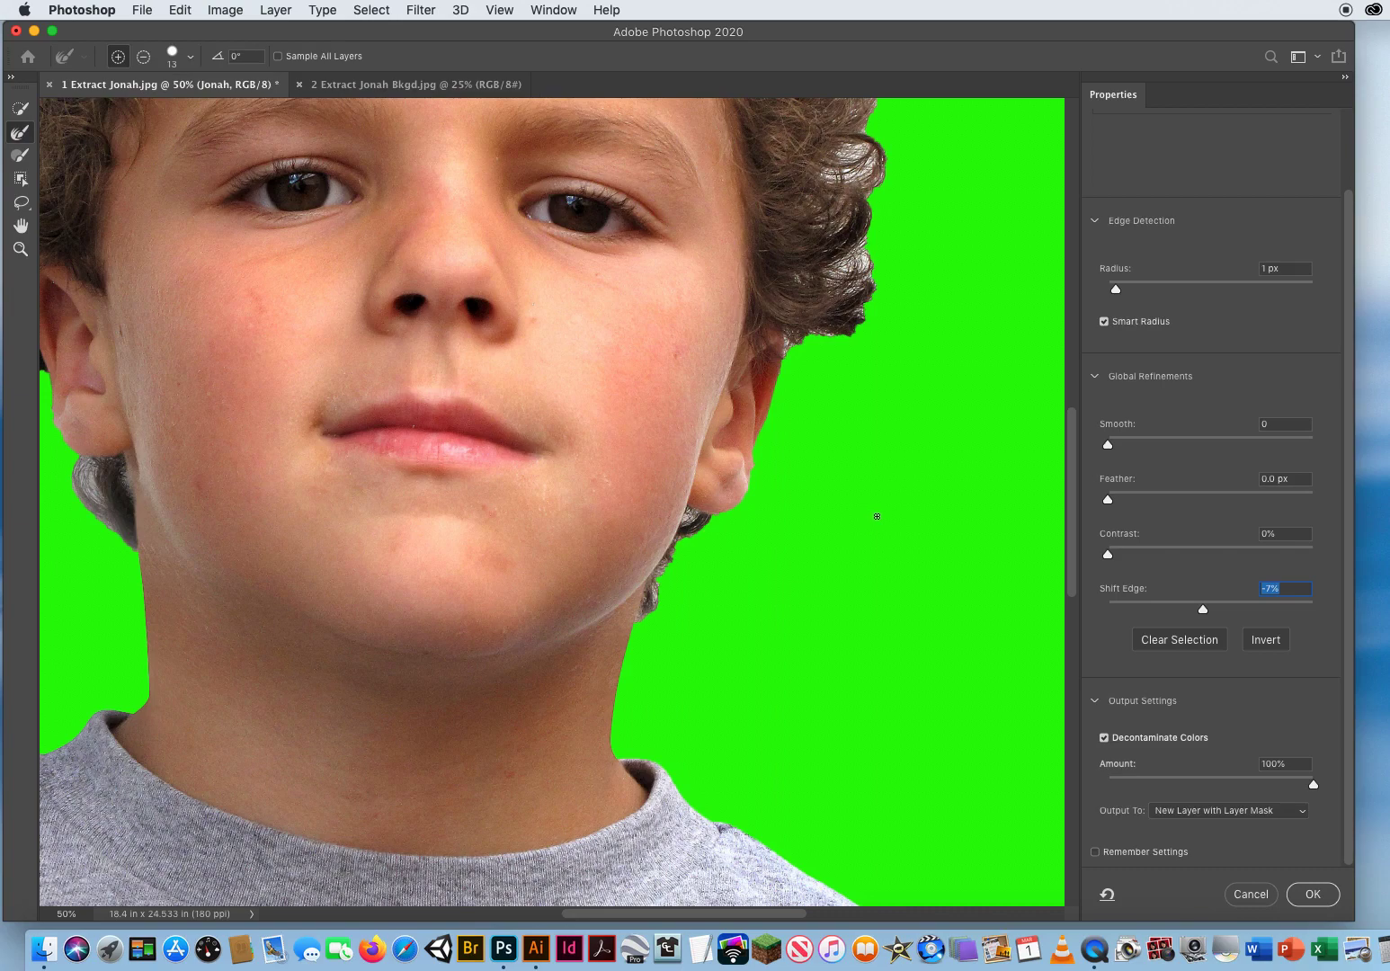
Enlarge the Refine Edge Brush to about 63 px and paint along the jaw and hair above the ear
{"action": "key", "text": "ctrl+alt"}
{"action": "left_click_drag", "start_coordinate": [808, 516], "coordinate": [820, 515]}
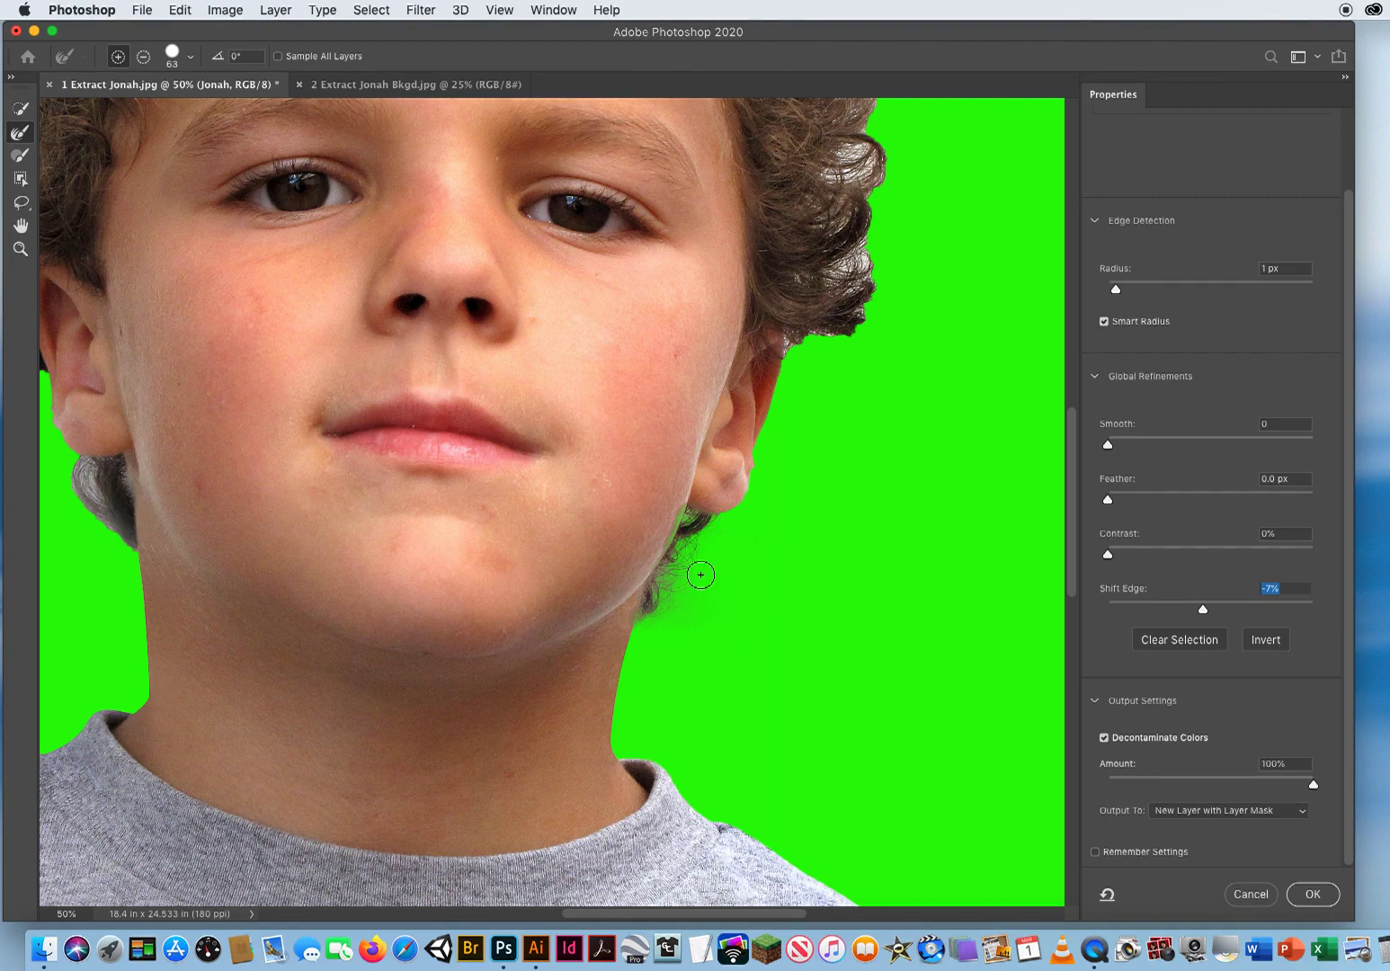
{"action": "mouse_move", "coordinate": [725, 551]}
{"action": "left_mouse_down"}
{"action": "mouse_move", "coordinate": [704, 609]}
{"action": "mouse_move", "coordinate": [749, 594]}
{"action": "left_mouse_up"}
{"action": "mouse_move", "coordinate": [816, 395]}
{"action": "left_mouse_down"}
{"action": "mouse_move", "coordinate": [880, 335]}
{"action": "mouse_move", "coordinate": [861, 408]}
{"action": "left_mouse_up"}
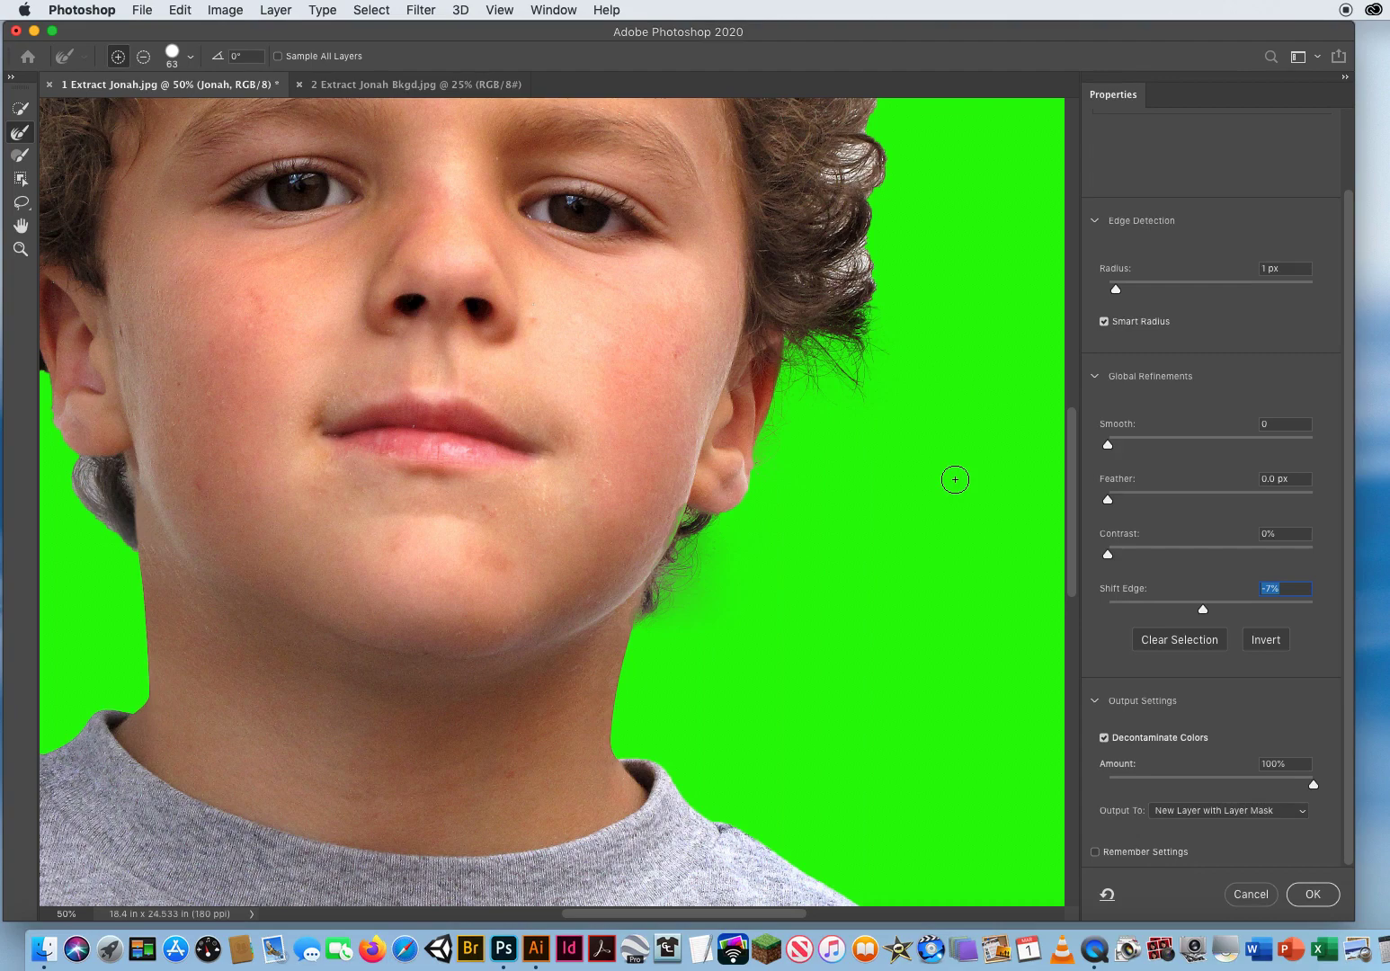
{"action": "left_click_drag", "start_coordinate": [1070, 500], "coordinate": [1057, 446]}
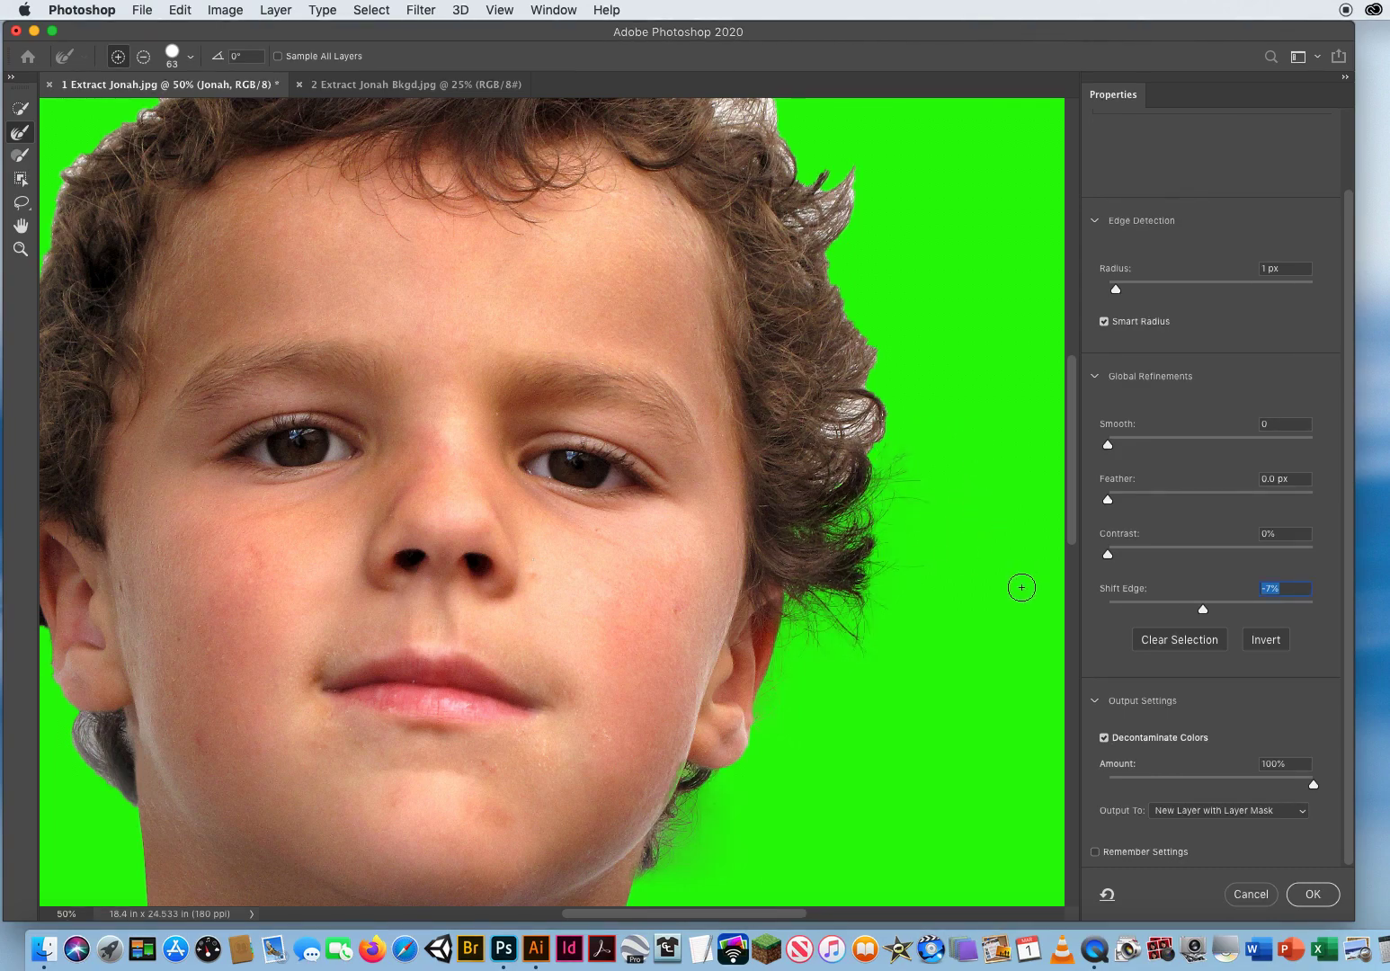
Refine the top hair tuft and the right hair edge with the Refine Edge Brush
{"action": "scroll", "coordinate": [1077, 468], "scroll_direction": "up", "scroll_amount": 5}
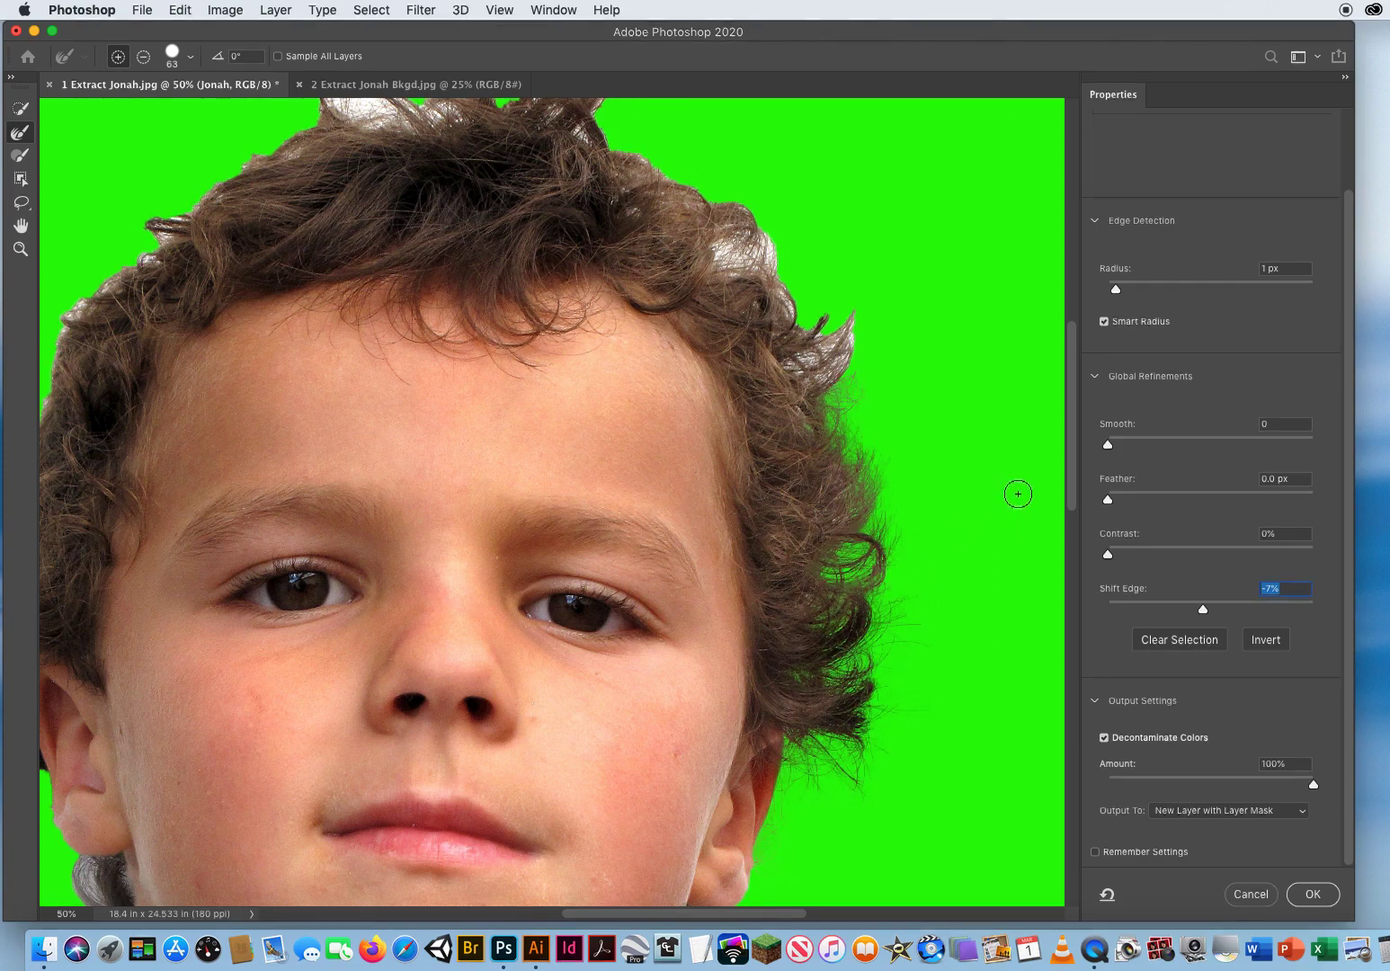
{"action": "left_click_drag", "start_coordinate": [1073, 469], "coordinate": [1073, 434]}
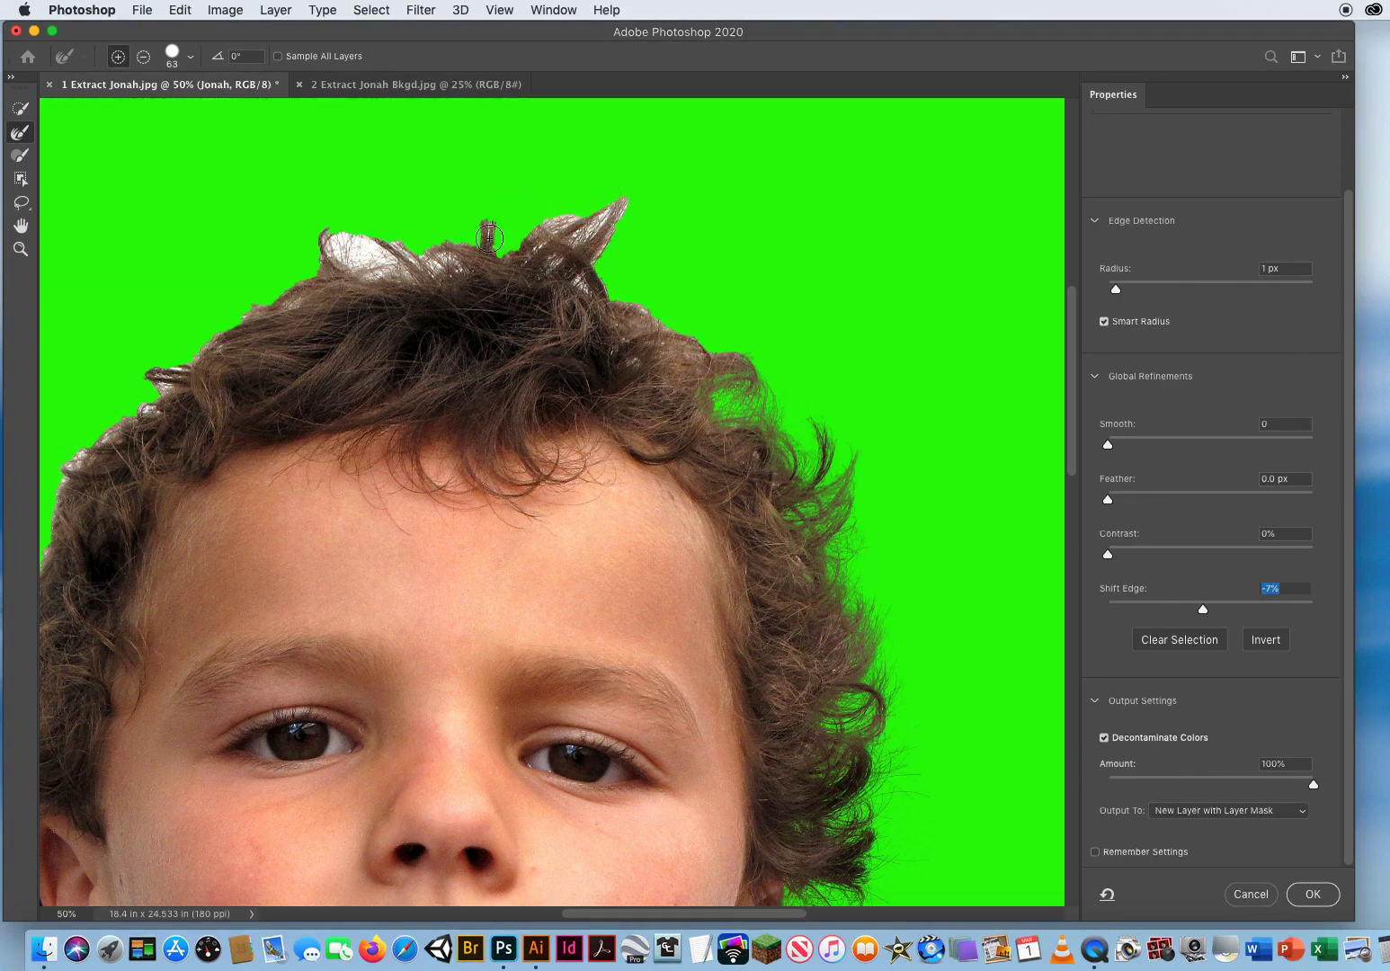
{"action": "left_click_drag", "start_coordinate": [505, 161], "coordinate": [681, 176]}
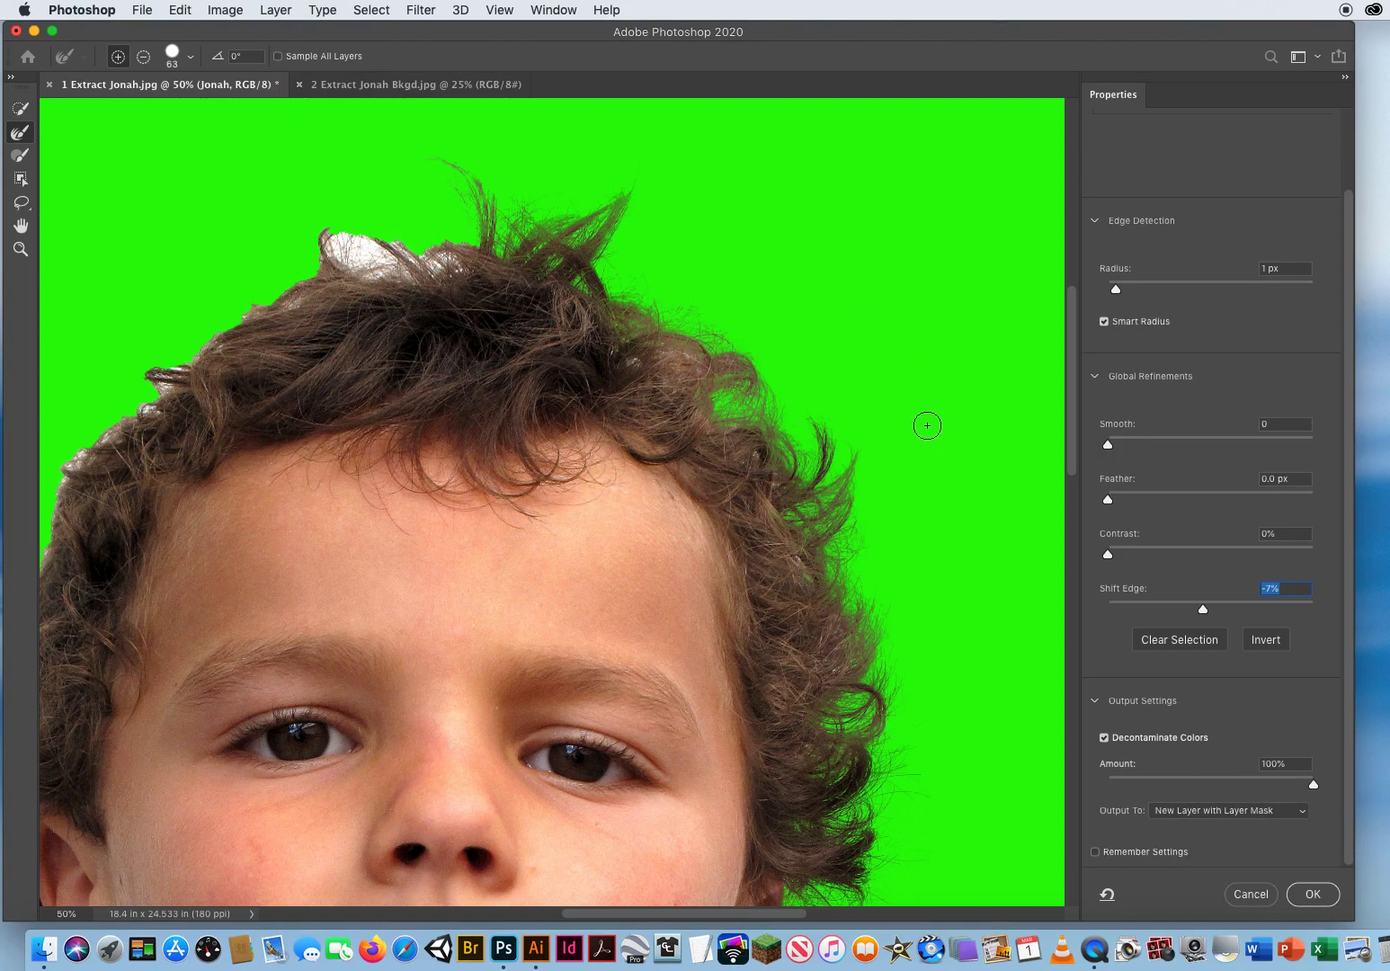
Refine the hair beside the left-hand ear and clear the grey smudge below it
{"action": "left_click_drag", "start_coordinate": [138, 285], "coordinate": [410, 280]}
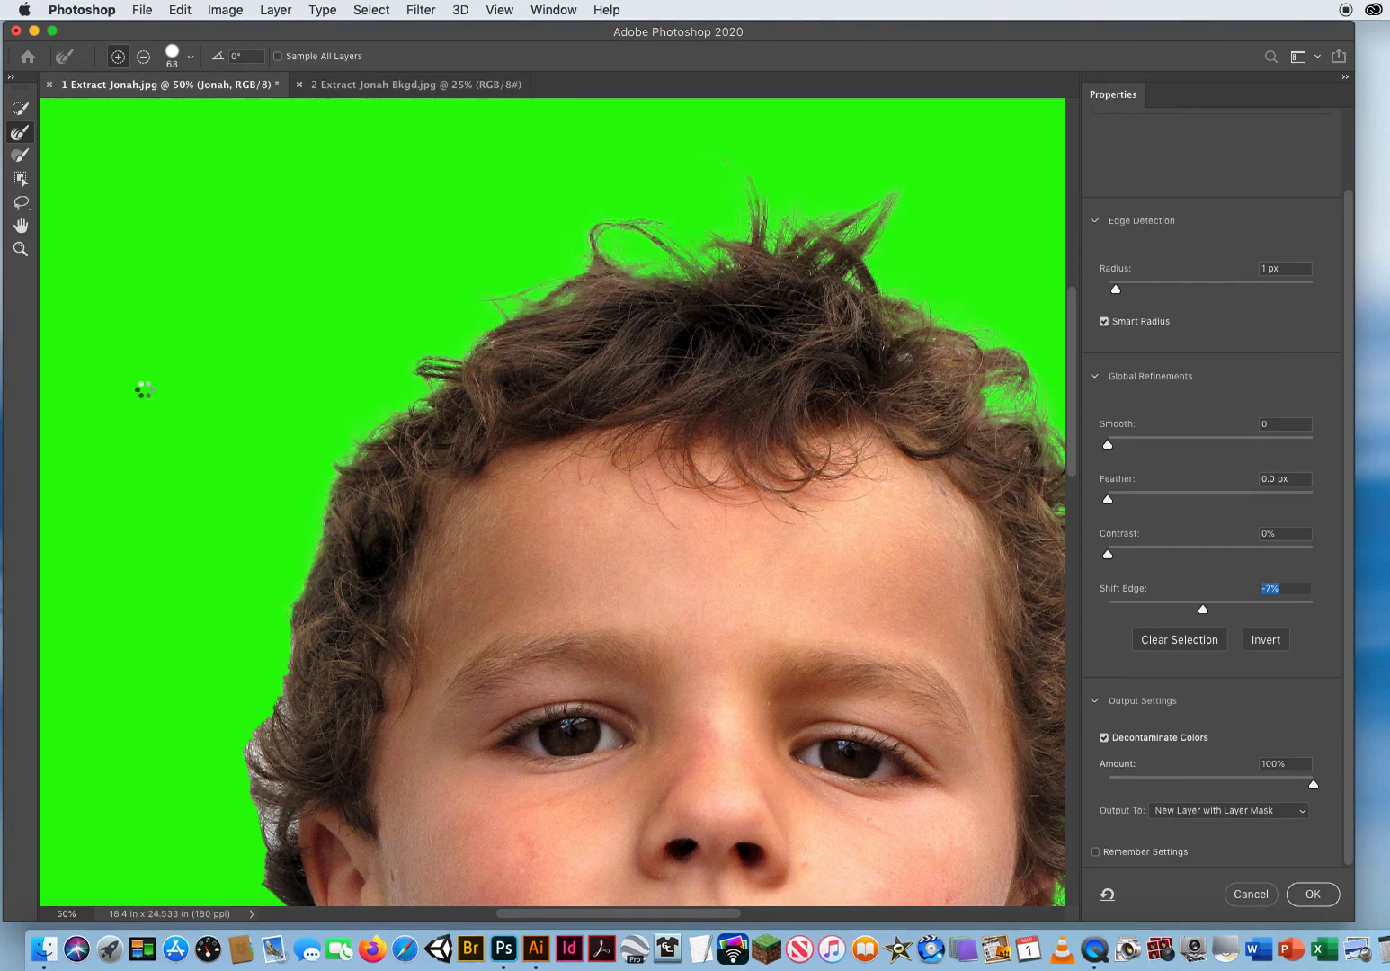
{"action": "left_click_drag", "start_coordinate": [293, 661], "coordinate": [381, 326]}
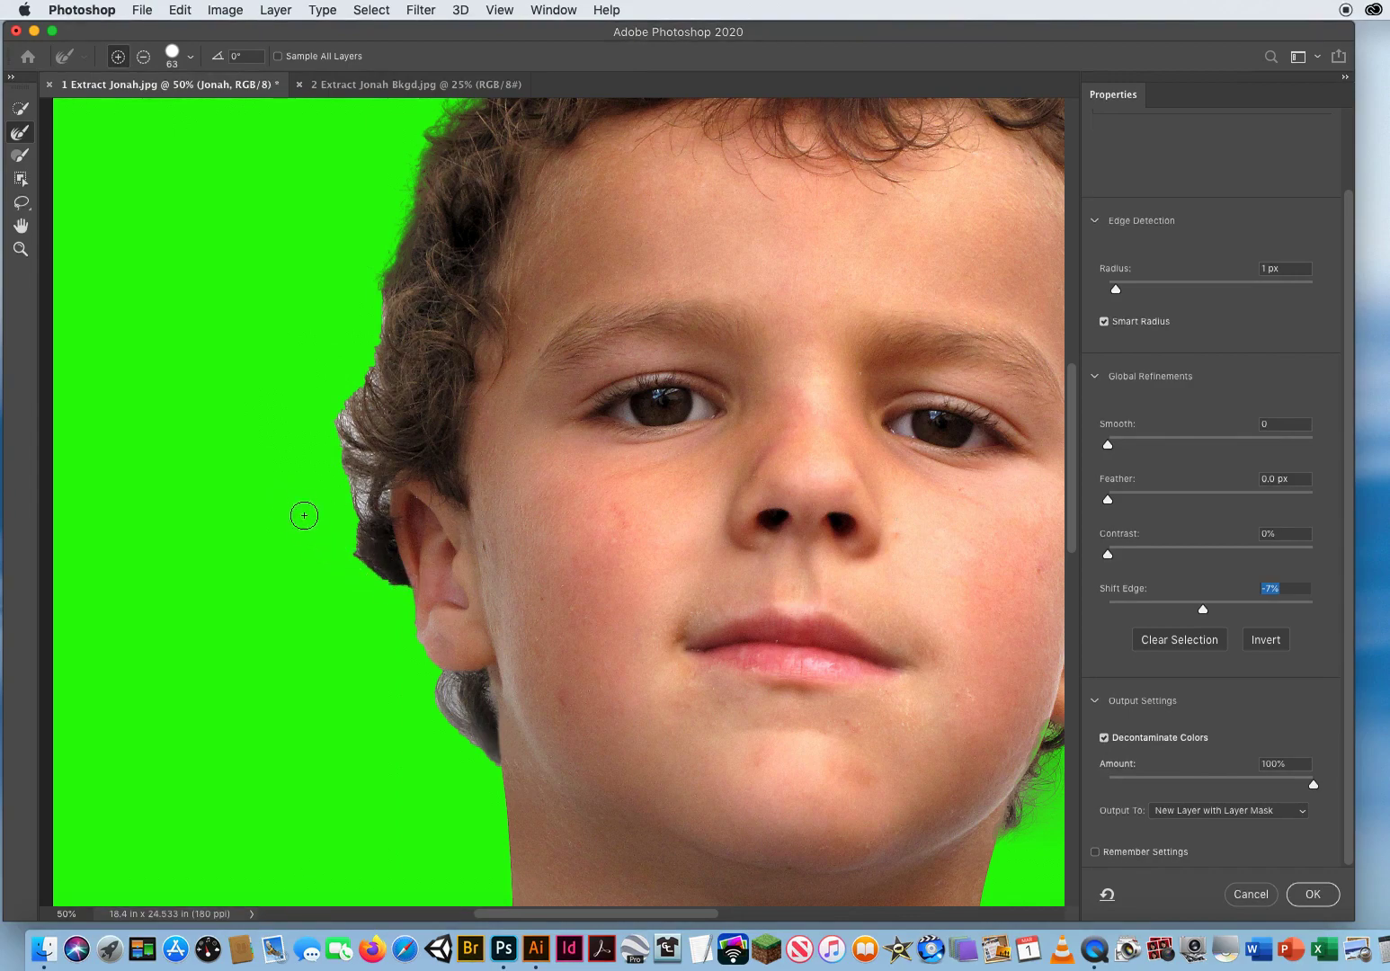
{"action": "mouse_move", "coordinate": [304, 514]}
{"action": "left_mouse_down"}
{"action": "mouse_move", "coordinate": [256, 487]}
{"action": "mouse_move", "coordinate": [272, 456]}
{"action": "mouse_move", "coordinate": [302, 509]}
{"action": "mouse_move", "coordinate": [258, 564]}
{"action": "left_mouse_up"}
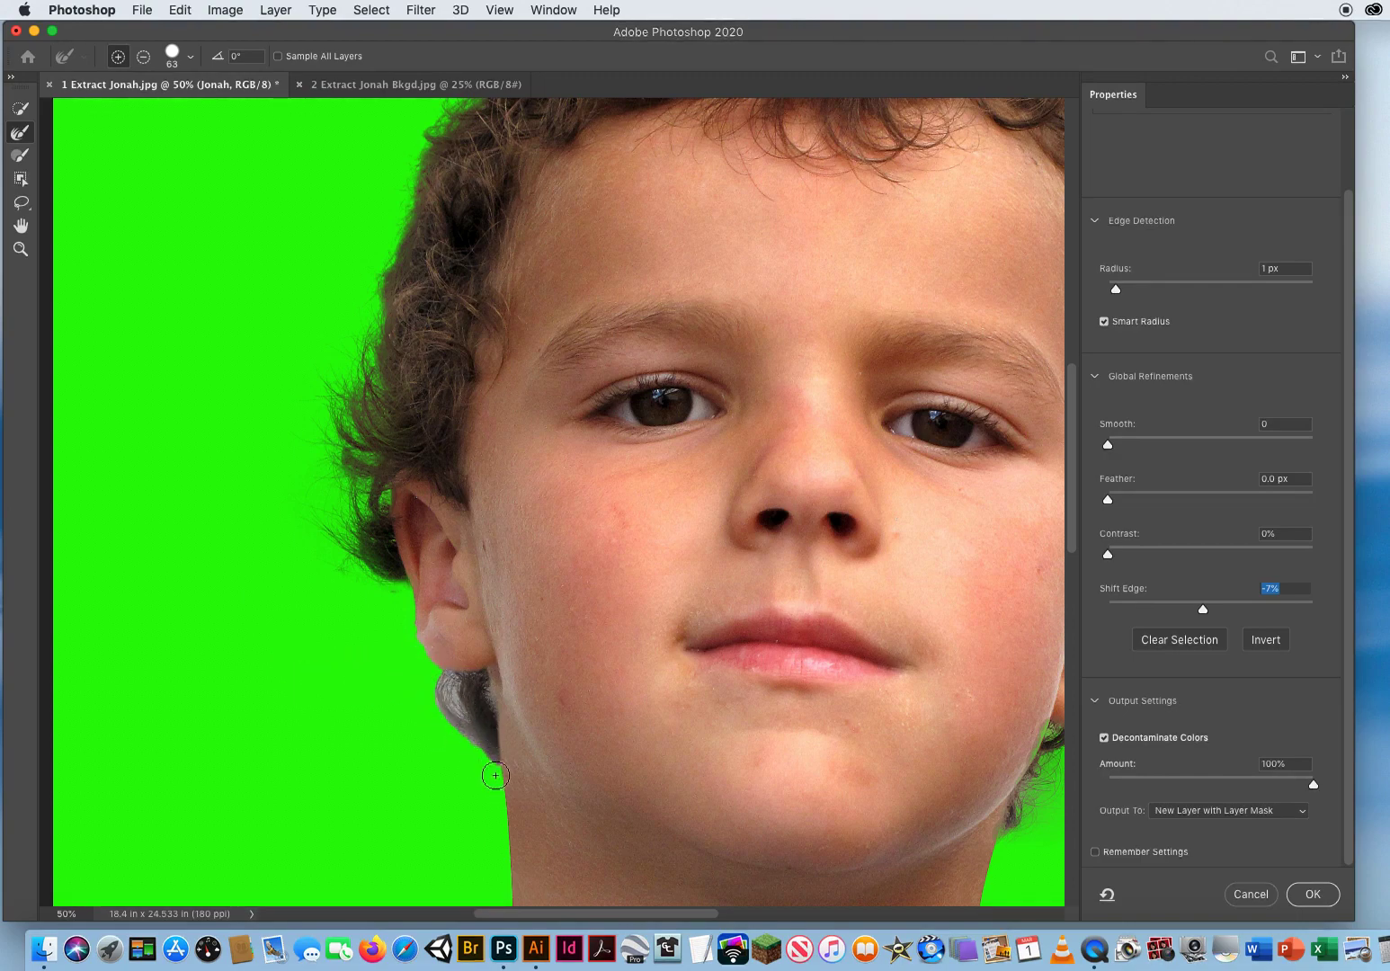
{"action": "left_click_drag", "start_coordinate": [496, 775], "coordinate": [393, 715]}
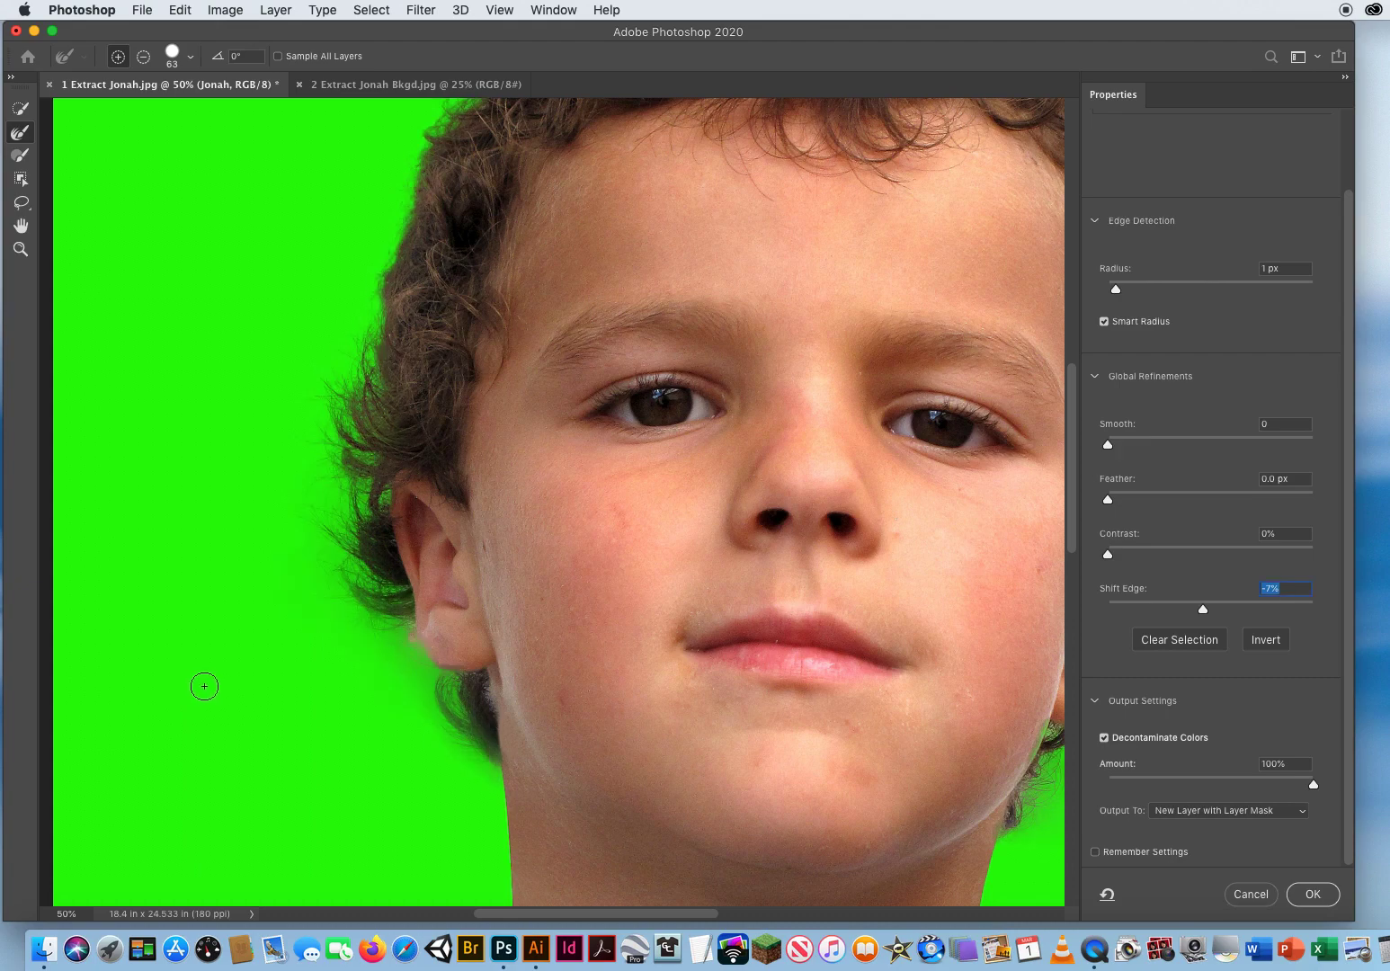
Pan over and zoom in closely on the right-hand jaw and ear hair
{"action": "mouse_move", "coordinate": [856, 612]}
{"action": "left_mouse_down"}
{"action": "mouse_move", "coordinate": [700, 595]}
{"action": "mouse_move", "coordinate": [450, 535]}
{"action": "mouse_move", "coordinate": [384, 472]}
{"action": "left_mouse_up"}
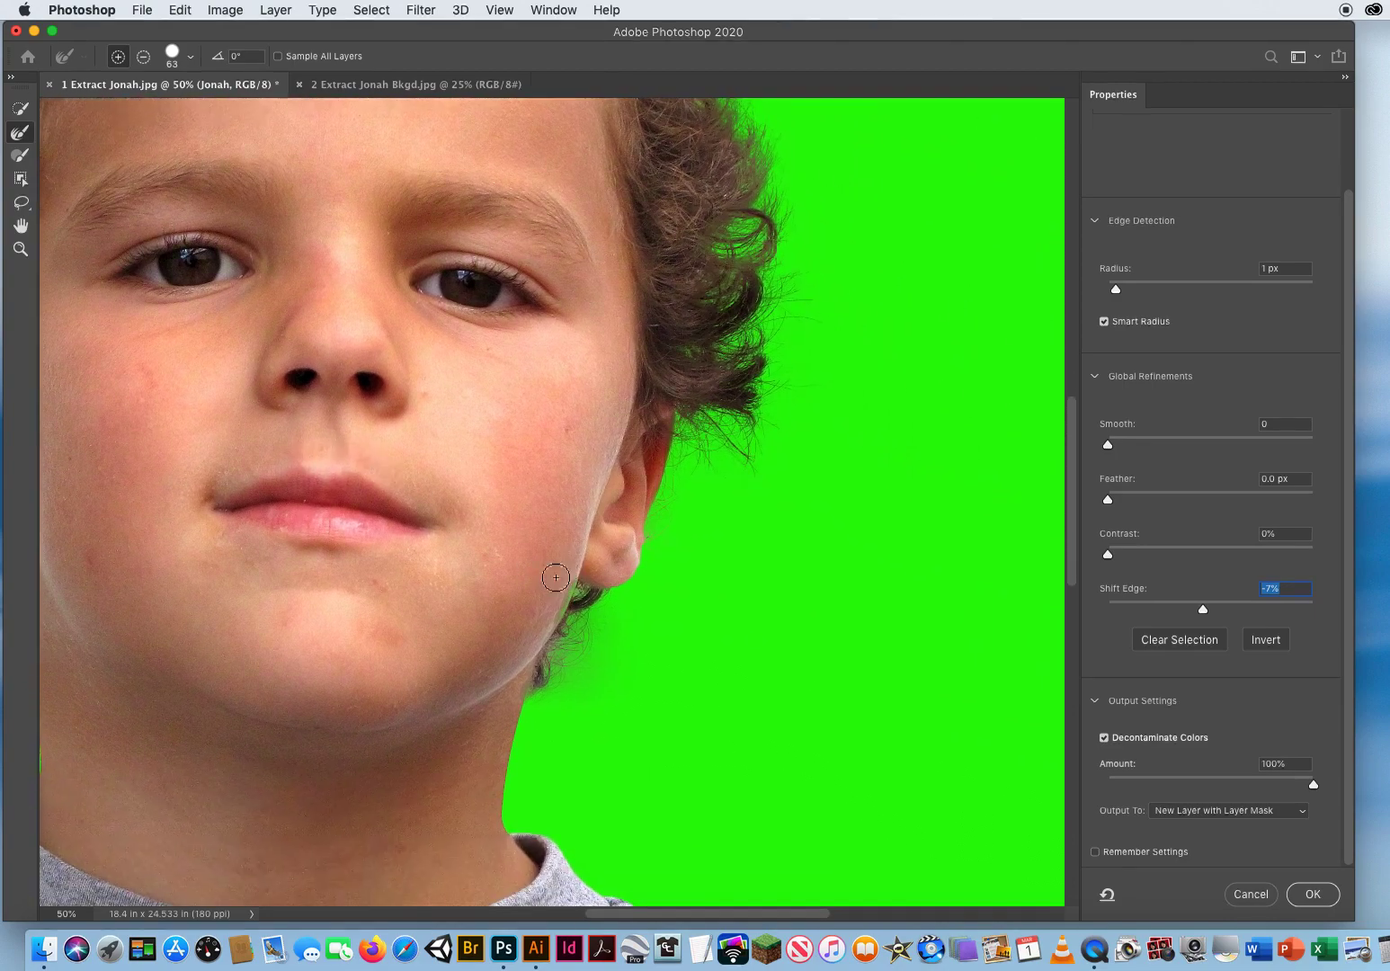
{"action": "left_click", "coordinate": [24, 255]}
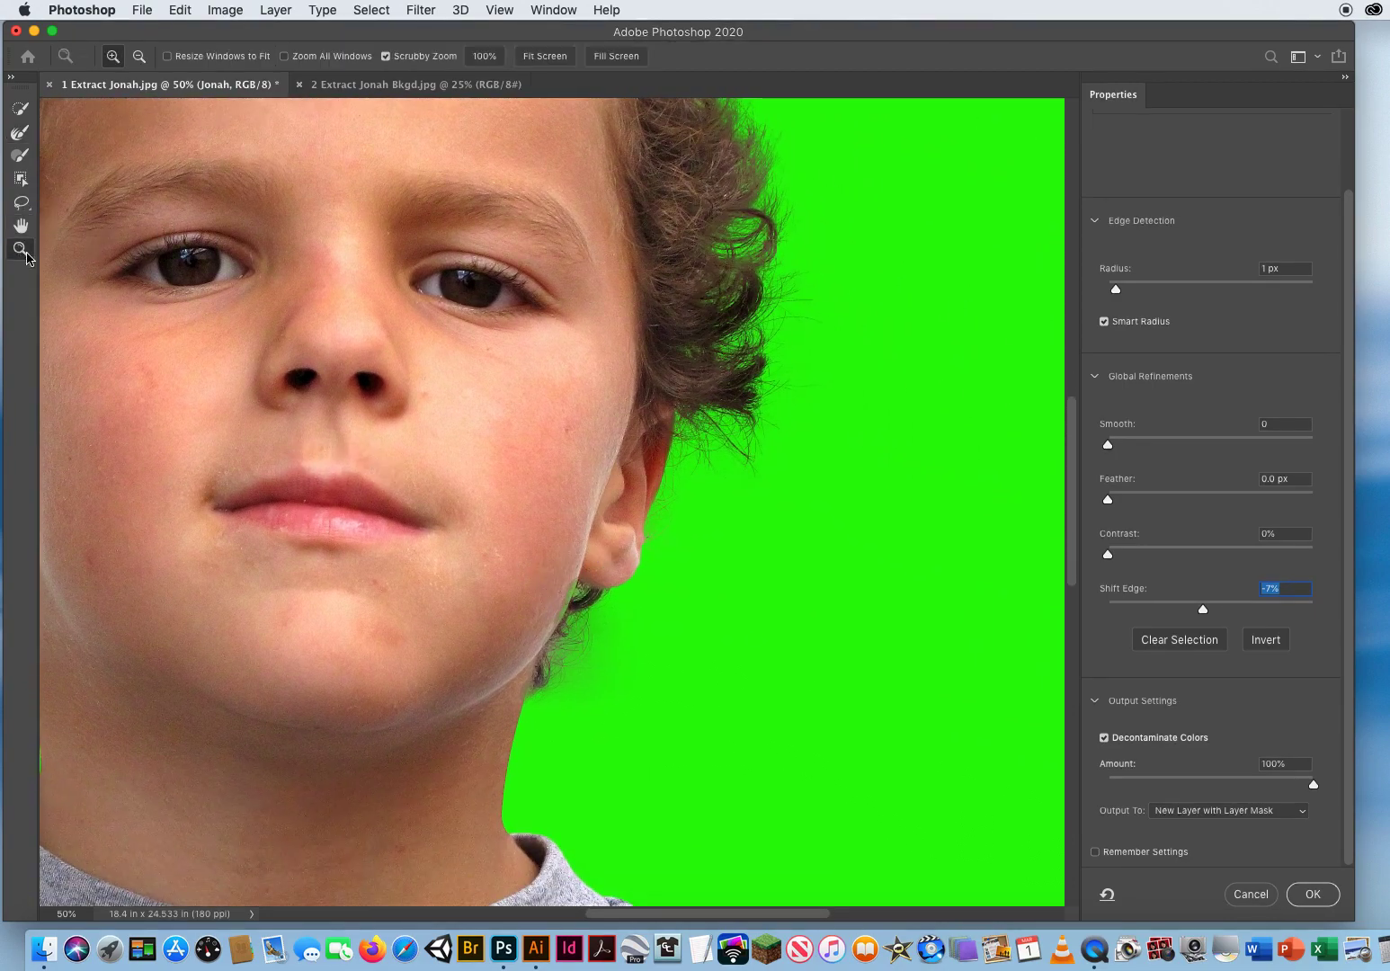
{"action": "left_click_drag", "start_coordinate": [580, 603], "coordinate": [661, 359]}
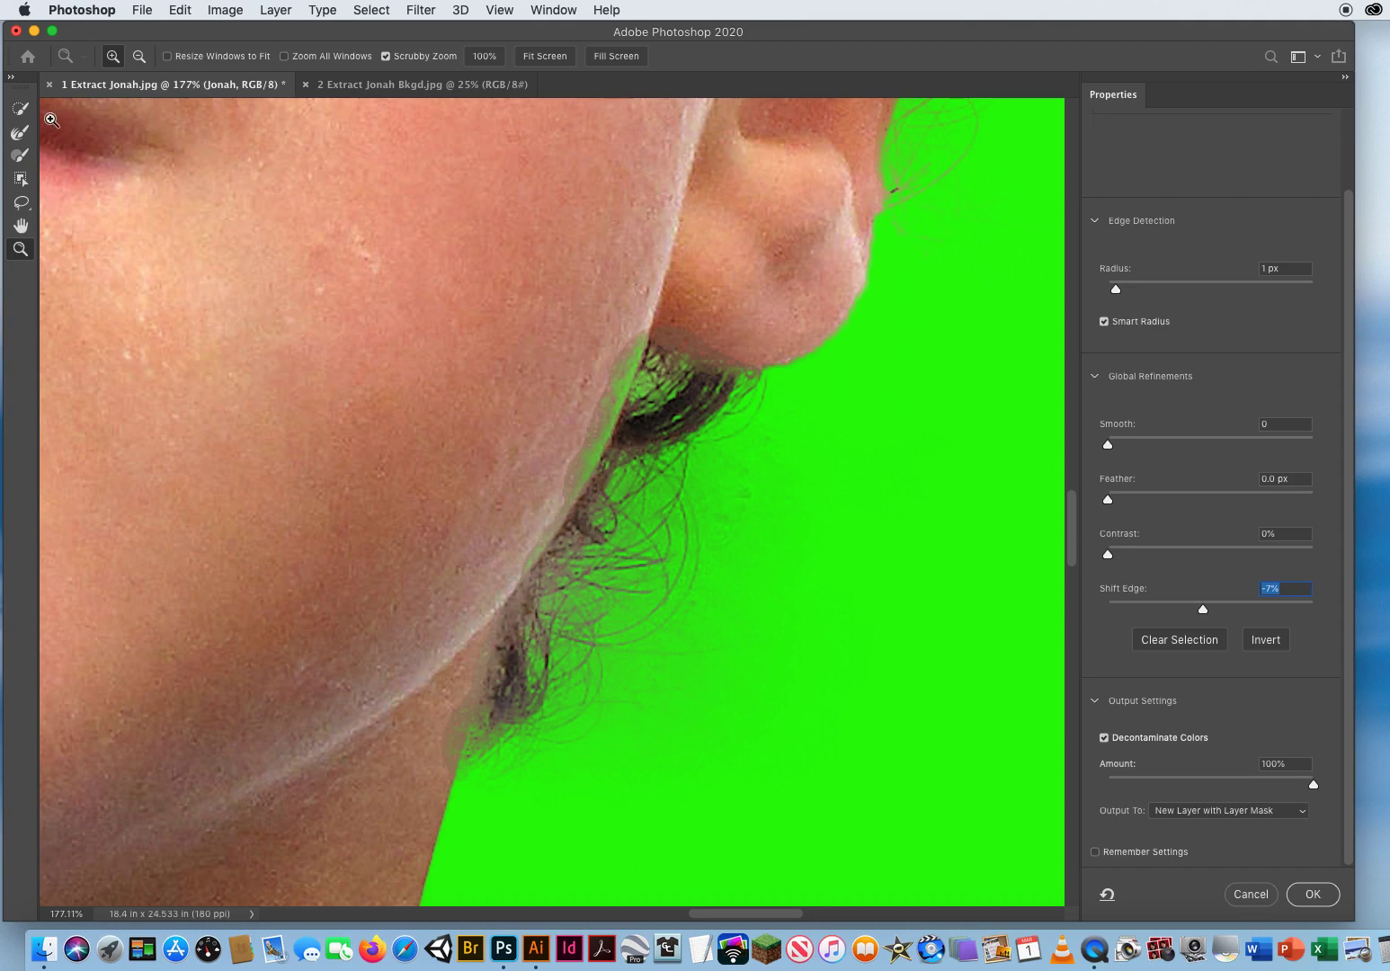
{"action": "left_click", "coordinate": [19, 134]}
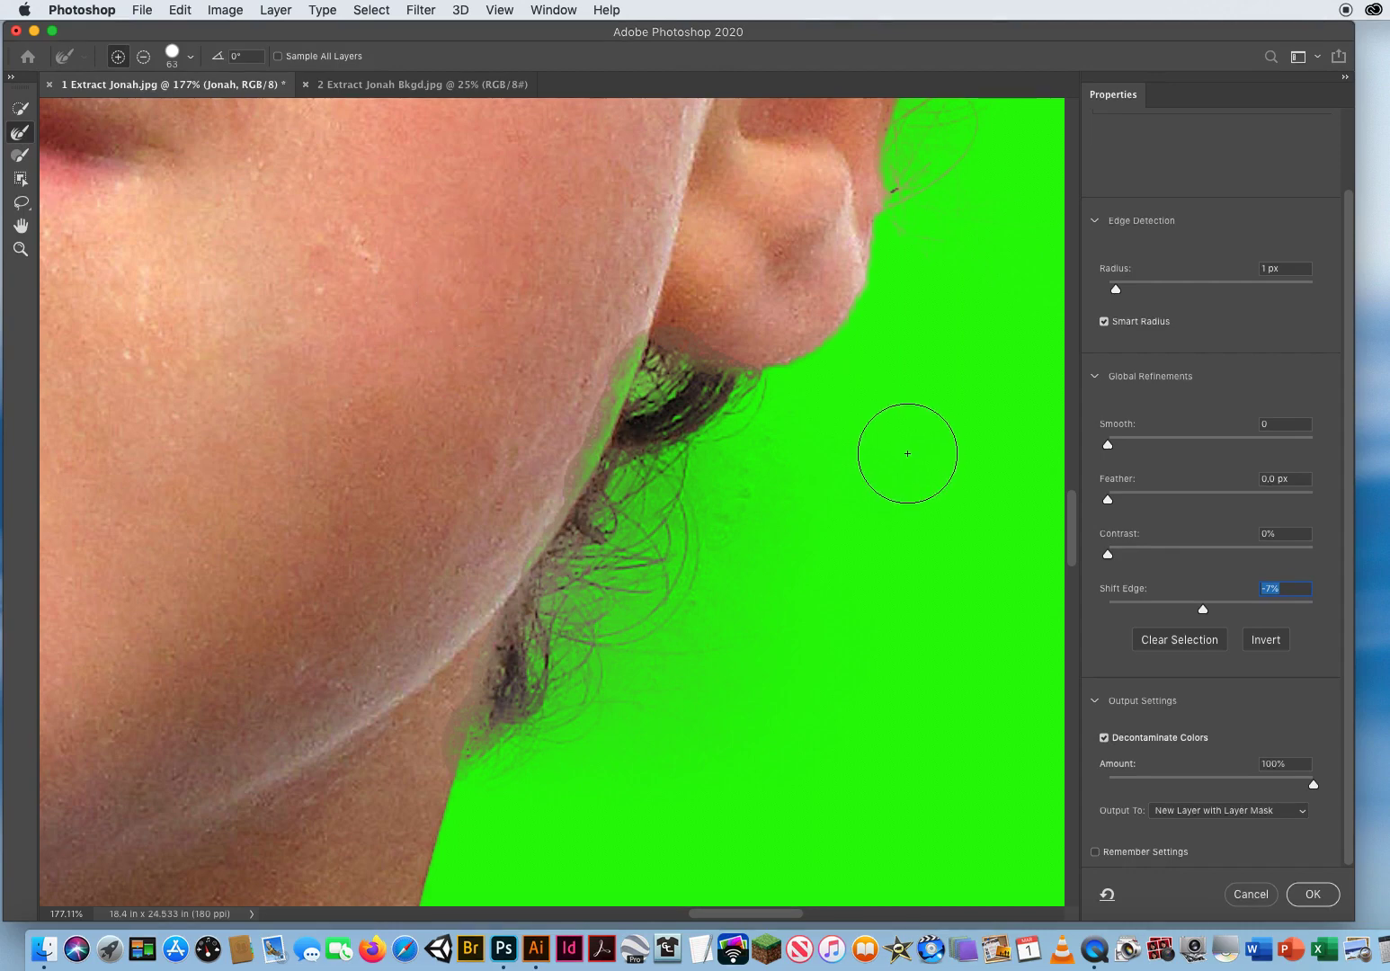
Subtract stray strands along the chin and ear, undoing the stroke that made the chin see-through
{"action": "key", "text": "alt"}
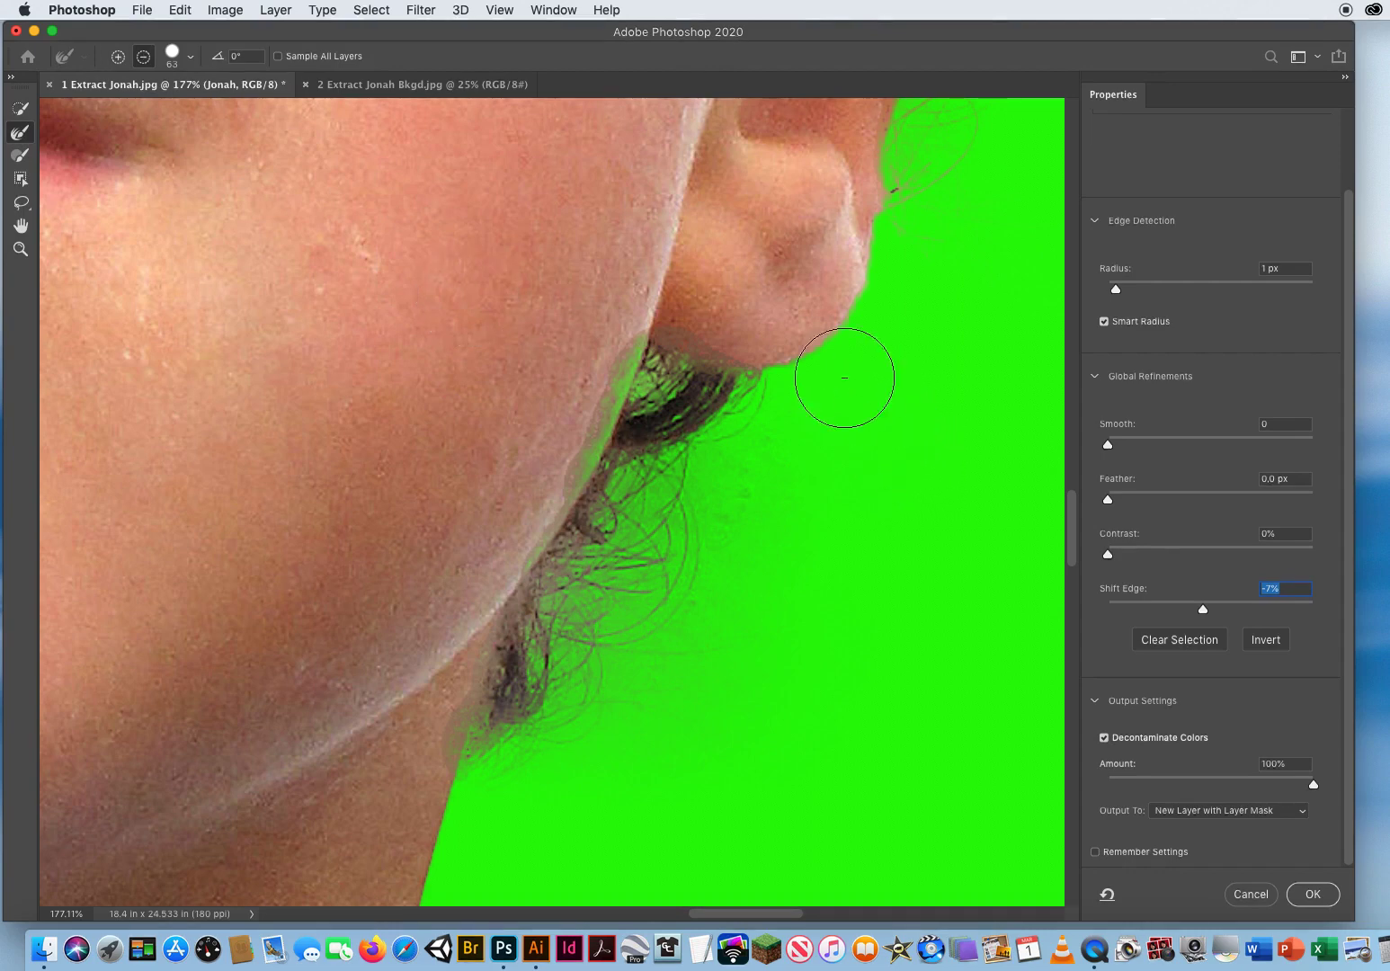
{"action": "mouse_move", "coordinate": [688, 302]}
{"action": "left_mouse_down"}
{"action": "mouse_move", "coordinate": [745, 317]}
{"action": "mouse_move", "coordinate": [771, 244]}
{"action": "left_mouse_up"}
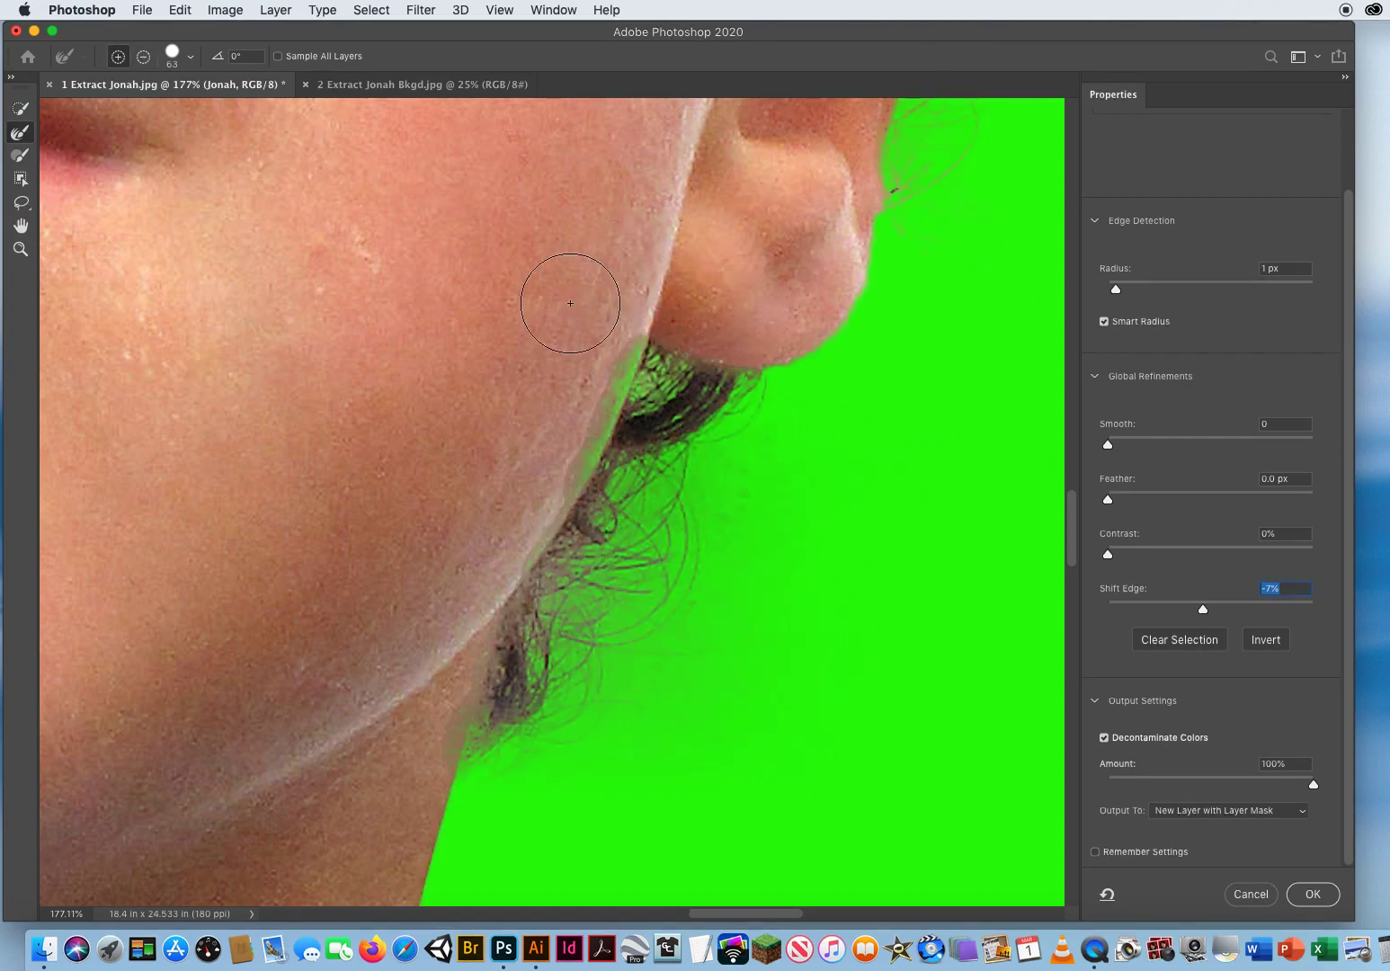
{"action": "mouse_move", "coordinate": [604, 313]}
{"action": "left_mouse_down"}
{"action": "mouse_move", "coordinate": [584, 366]}
{"action": "mouse_move", "coordinate": [573, 354]}
{"action": "left_mouse_up"}
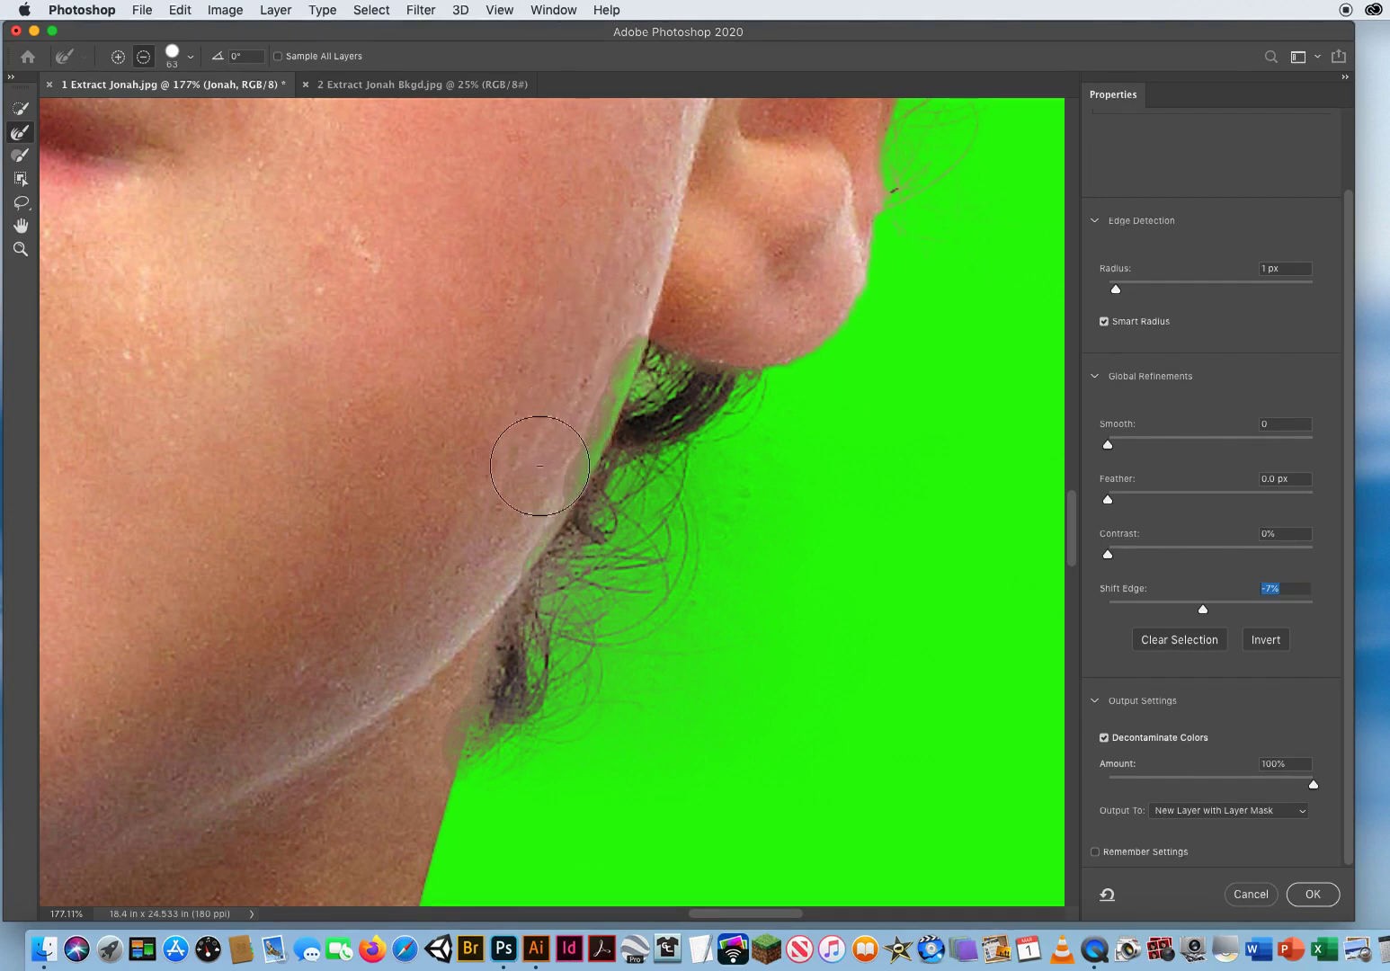
{"action": "key", "text": "super+z"}
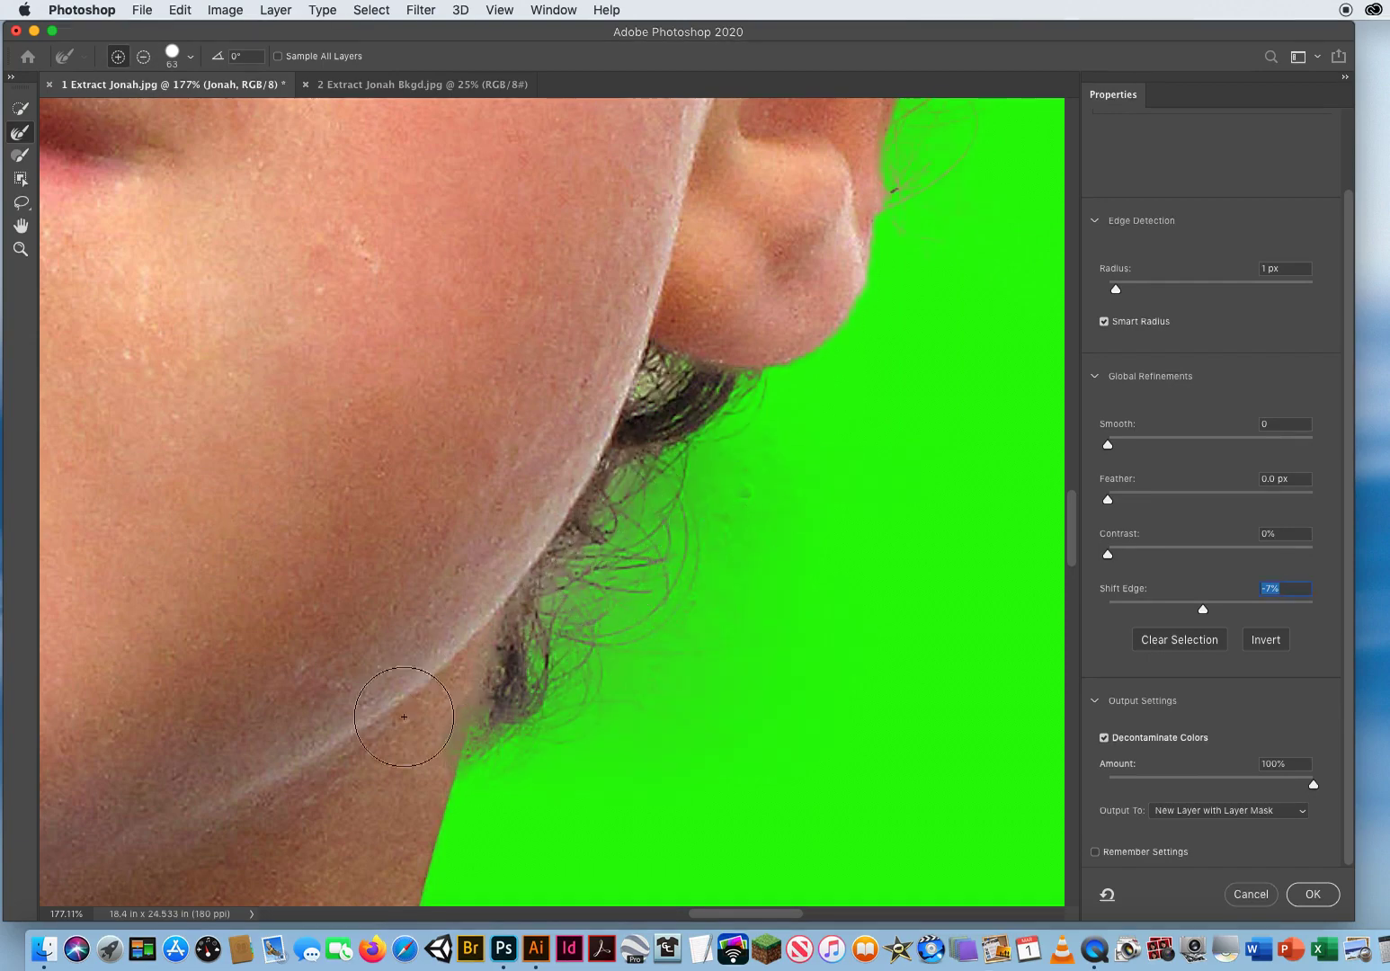
Sharpen the curly strands beneath the jaw with a subtracting Refine Edge stroke
{"action": "left_click_drag", "start_coordinate": [481, 718], "coordinate": [551, 487]}
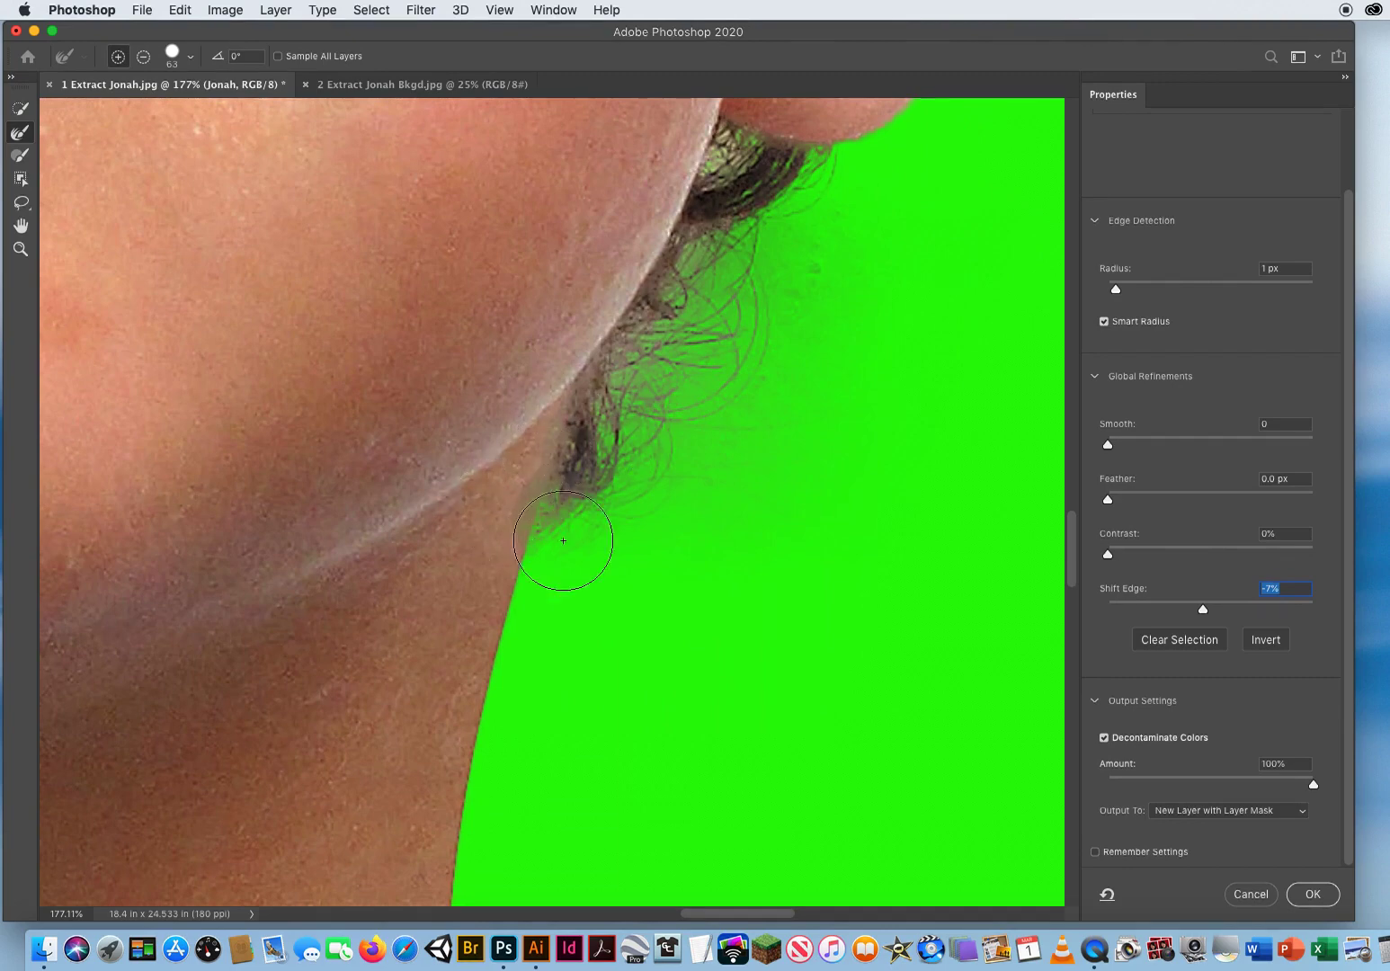
{"action": "key", "text": "alt"}
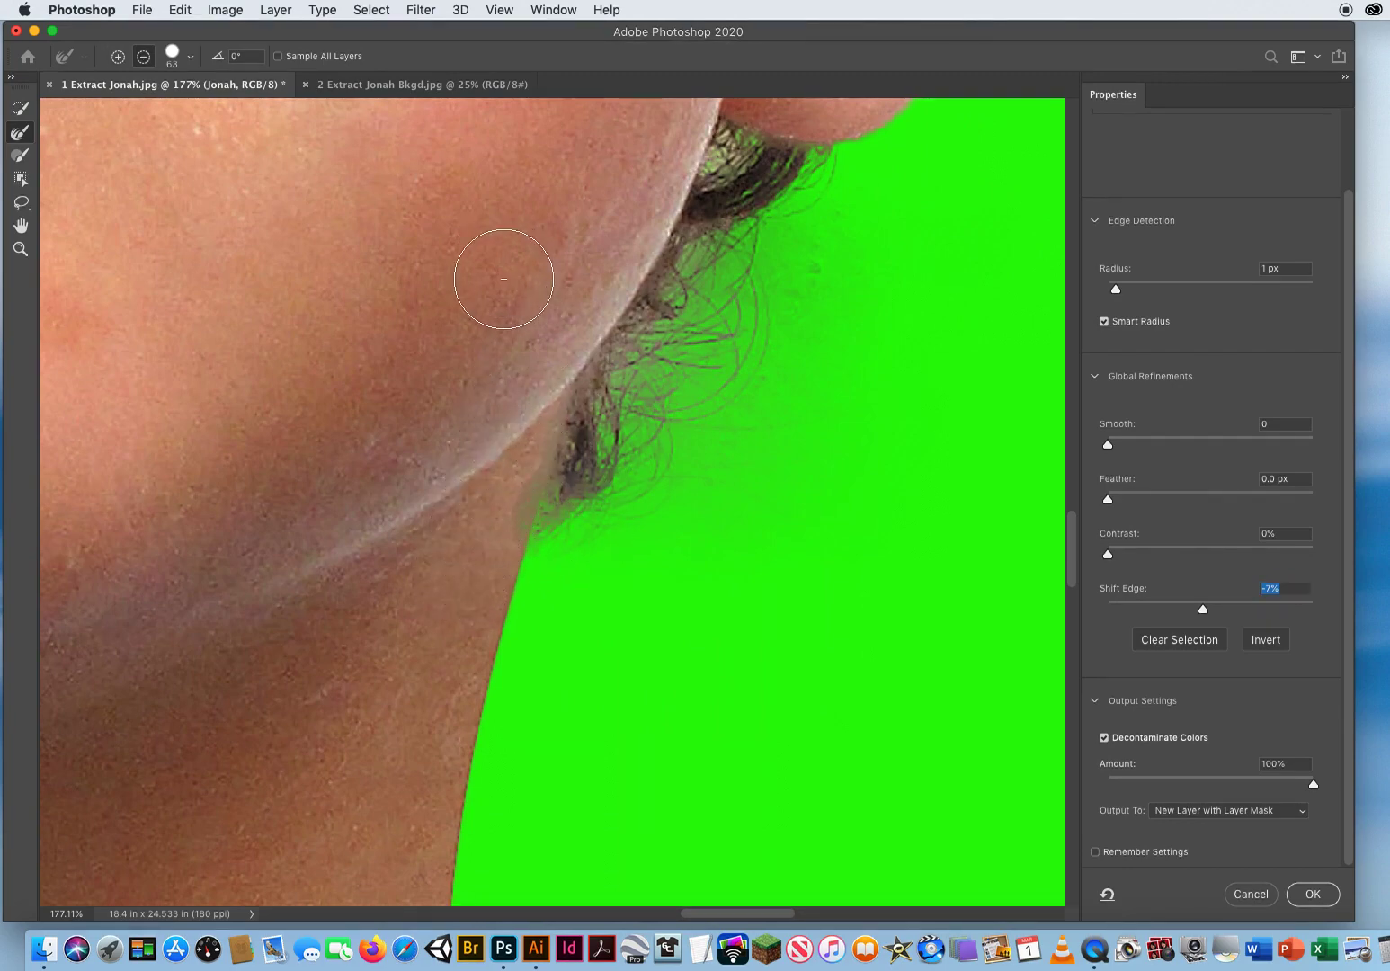
{"action": "left_click_drag", "start_coordinate": [504, 280], "coordinate": [503, 278]}
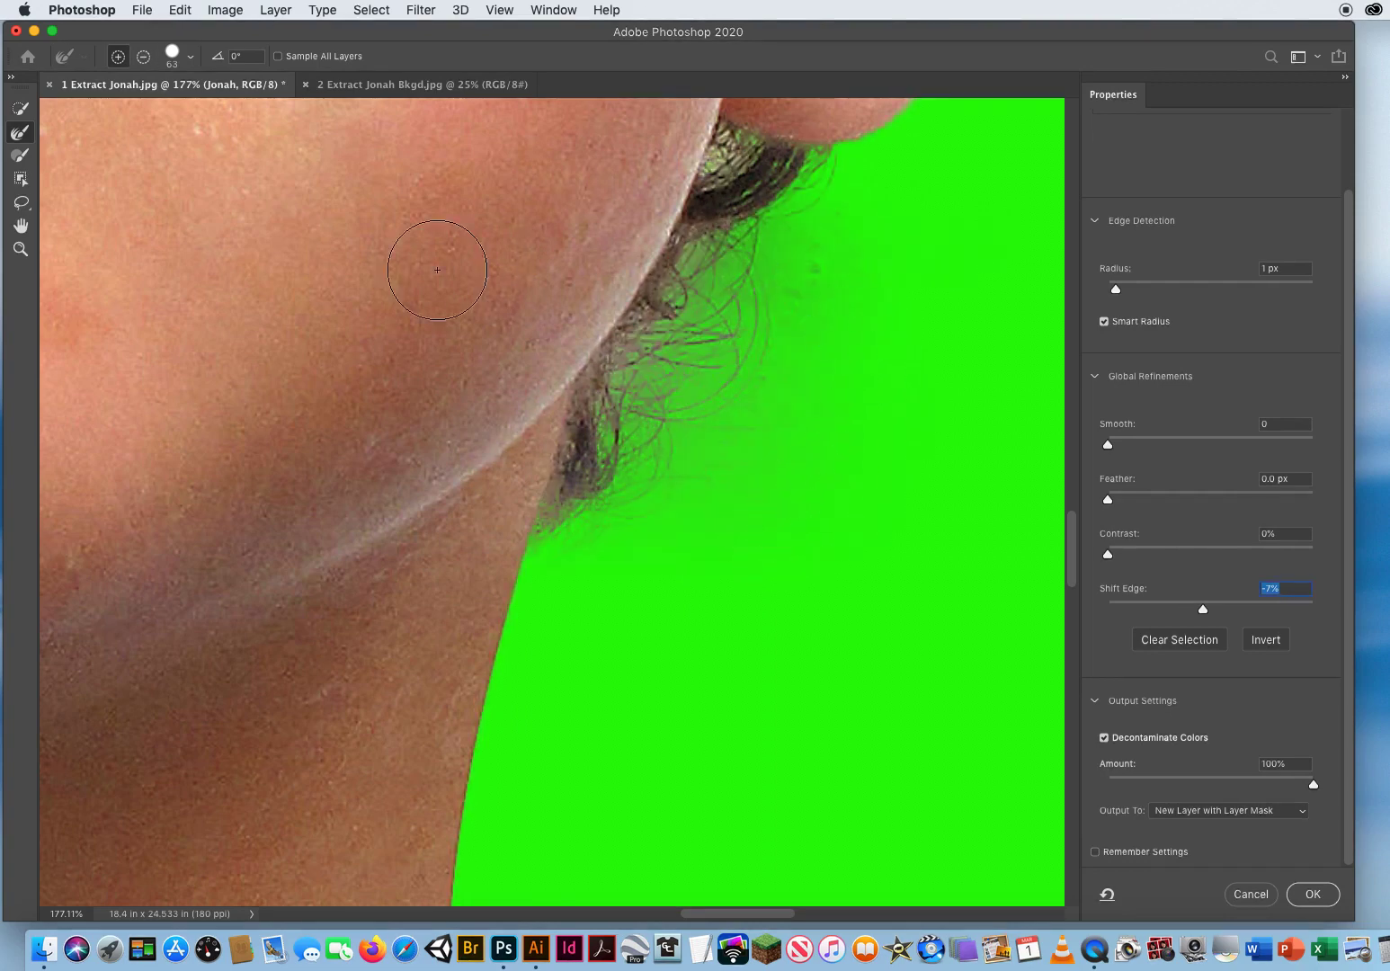
Zoom out to the whole boy, then zoom in on the left-hand ear
{"action": "left_click", "coordinate": [22, 251]}
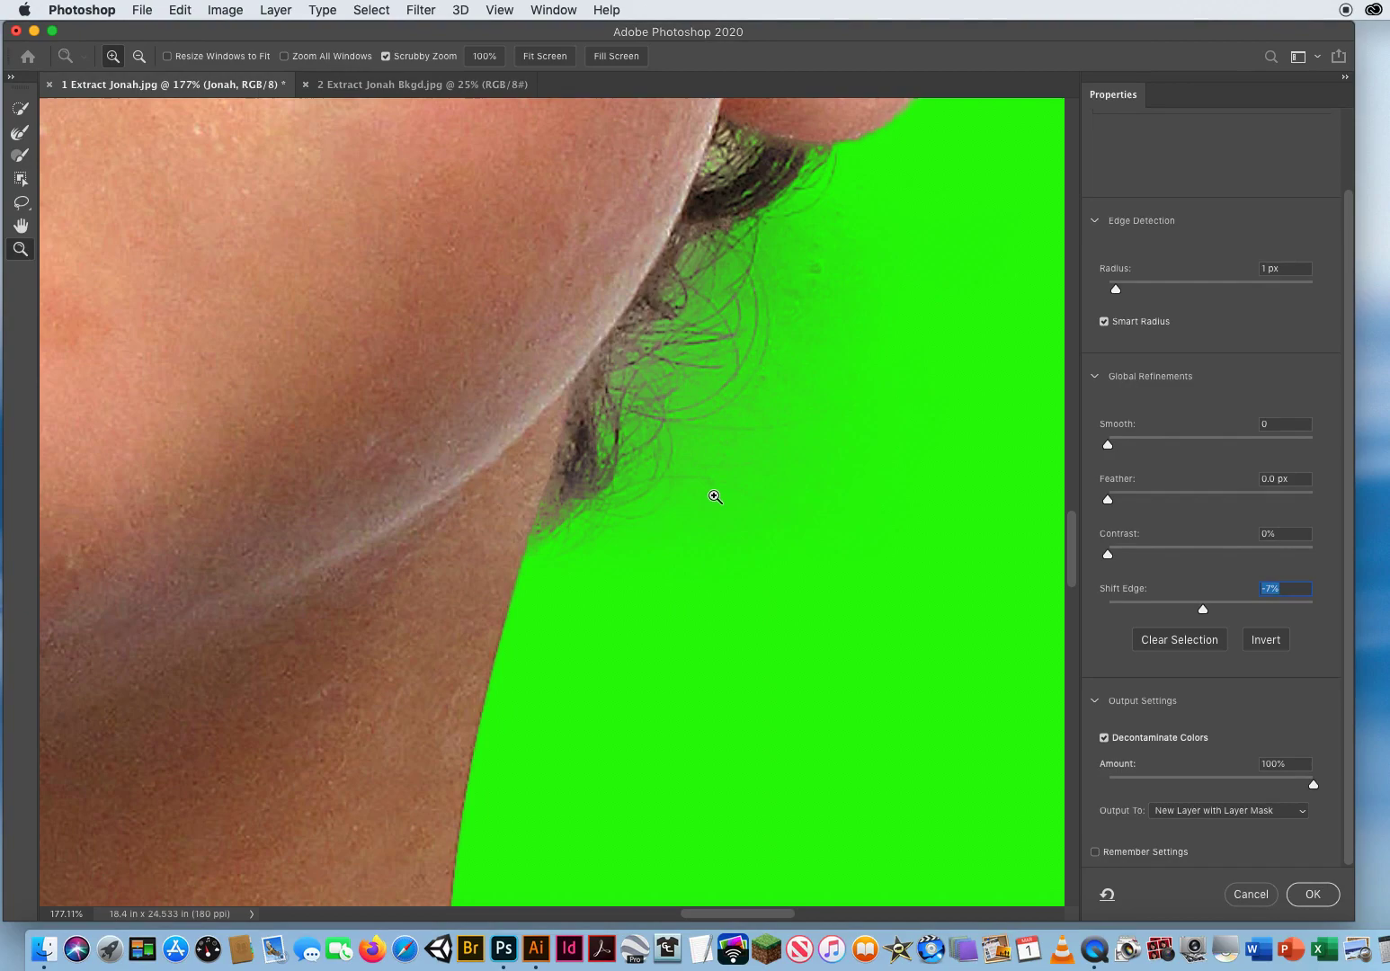
{"action": "left_click_drag", "start_coordinate": [711, 505], "coordinate": [475, 205]}
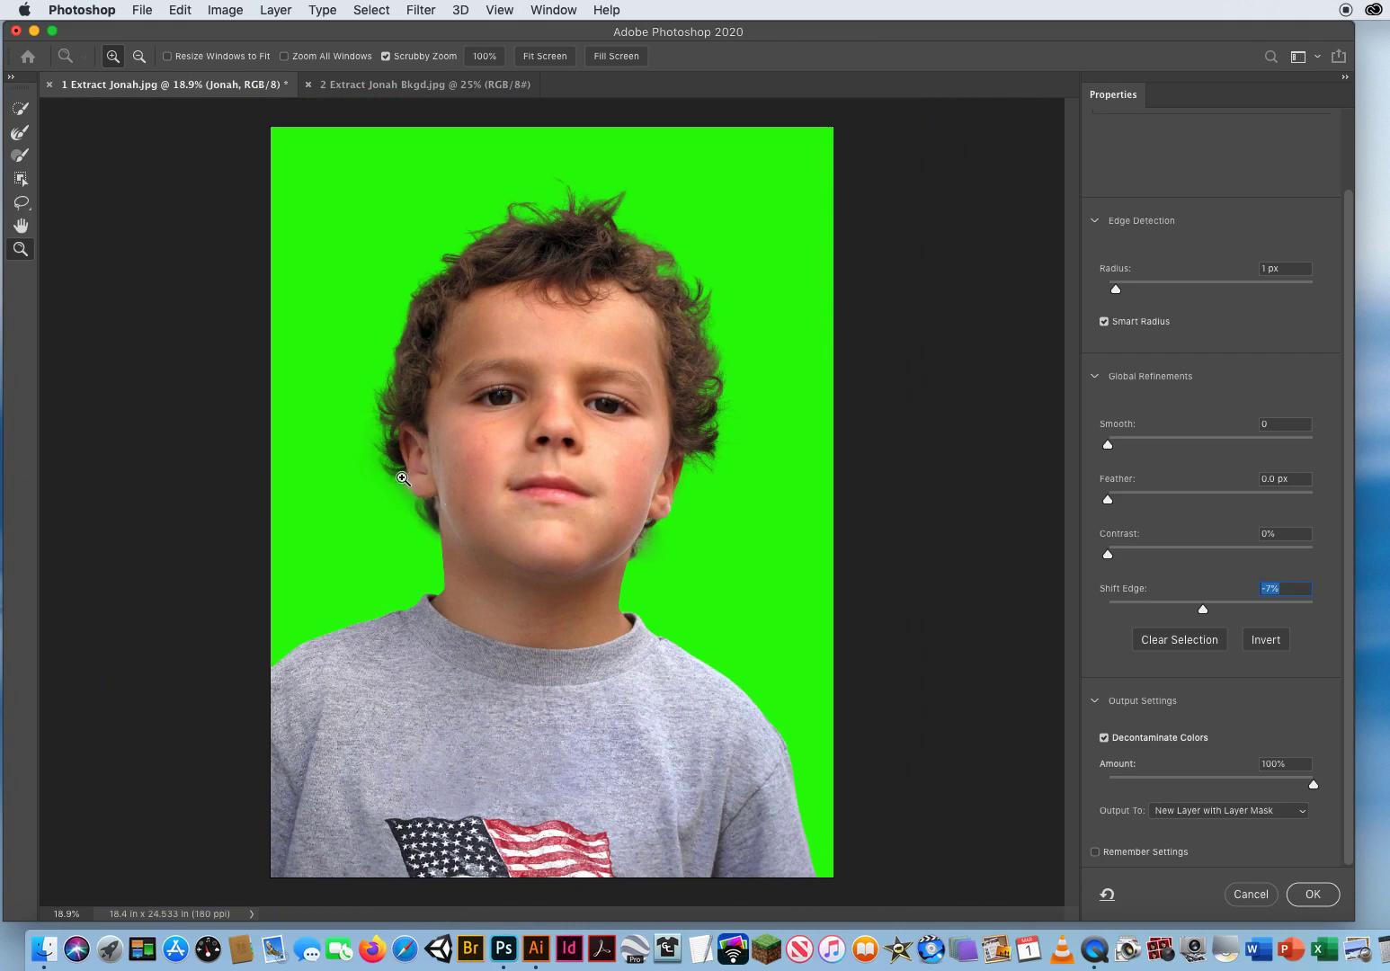
{"action": "left_click_drag", "start_coordinate": [402, 478], "coordinate": [458, 566]}
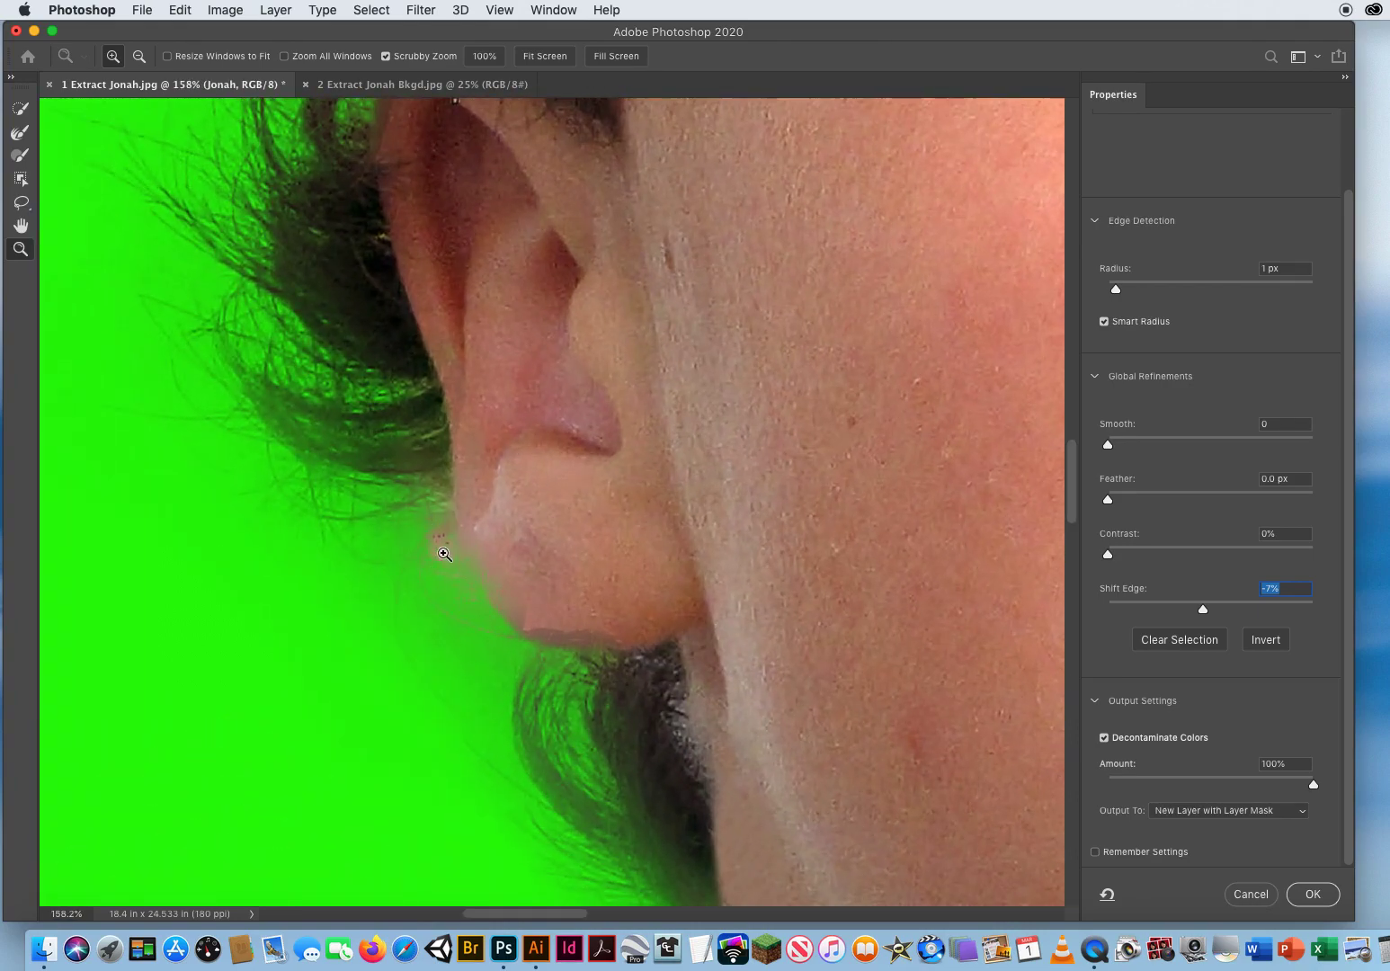
Remove stray strands and green haze around the left earlobe, then zoom out to the face
{"action": "left_click", "coordinate": [20, 133]}
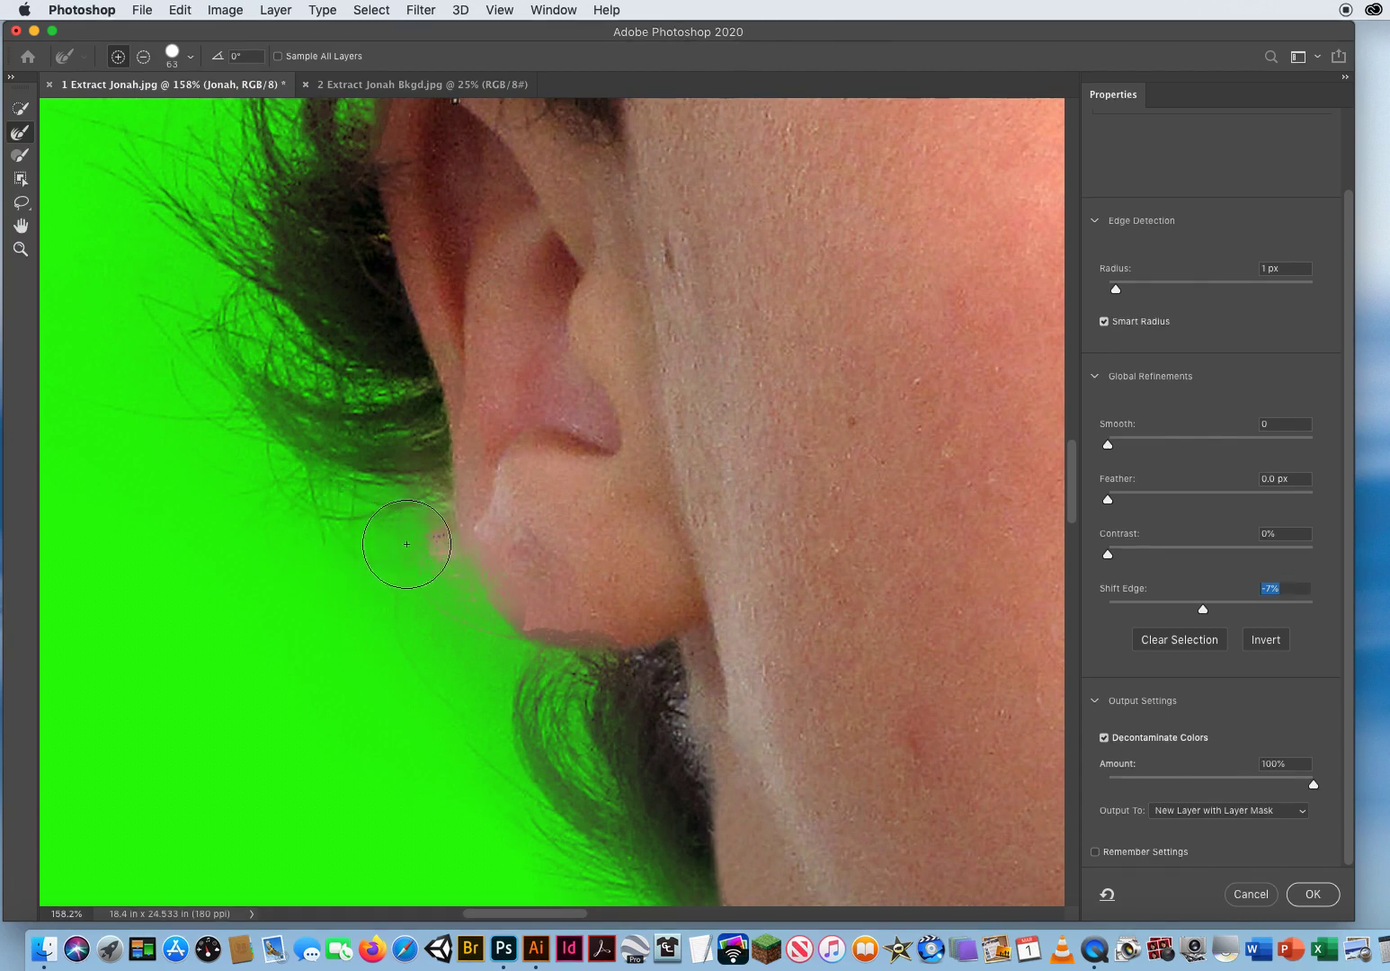
{"action": "left_click_drag", "start_coordinate": [223, 656], "coordinate": [126, 703]}
{"action": "key", "text": "alt"}
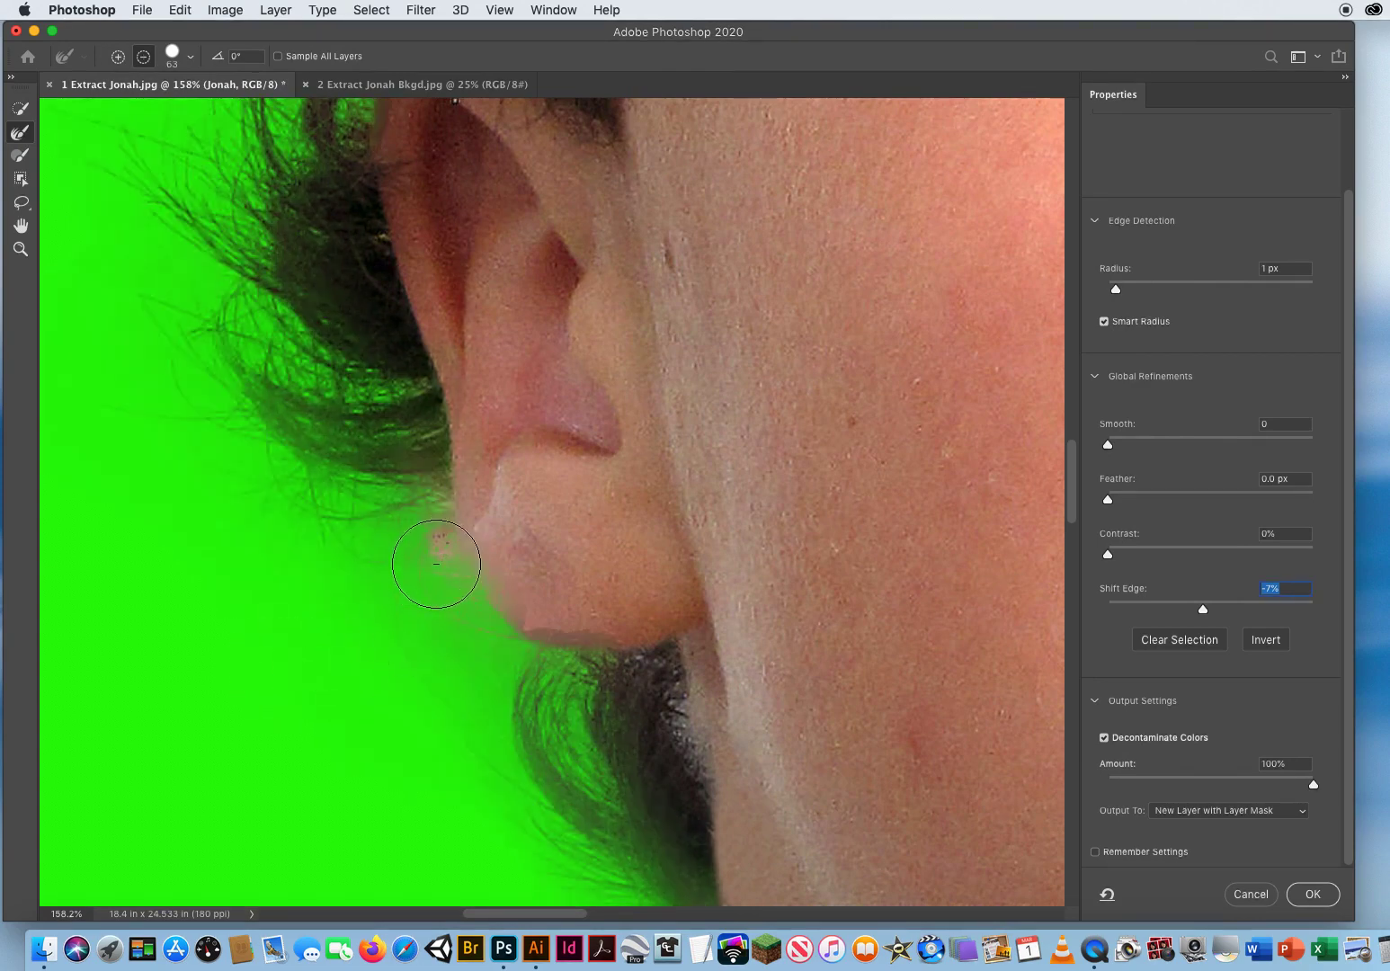
{"action": "mouse_move", "coordinate": [446, 552]}
{"action": "left_mouse_down"}
{"action": "mouse_move", "coordinate": [511, 781]}
{"action": "mouse_move", "coordinate": [267, 776]}
{"action": "left_mouse_up"}
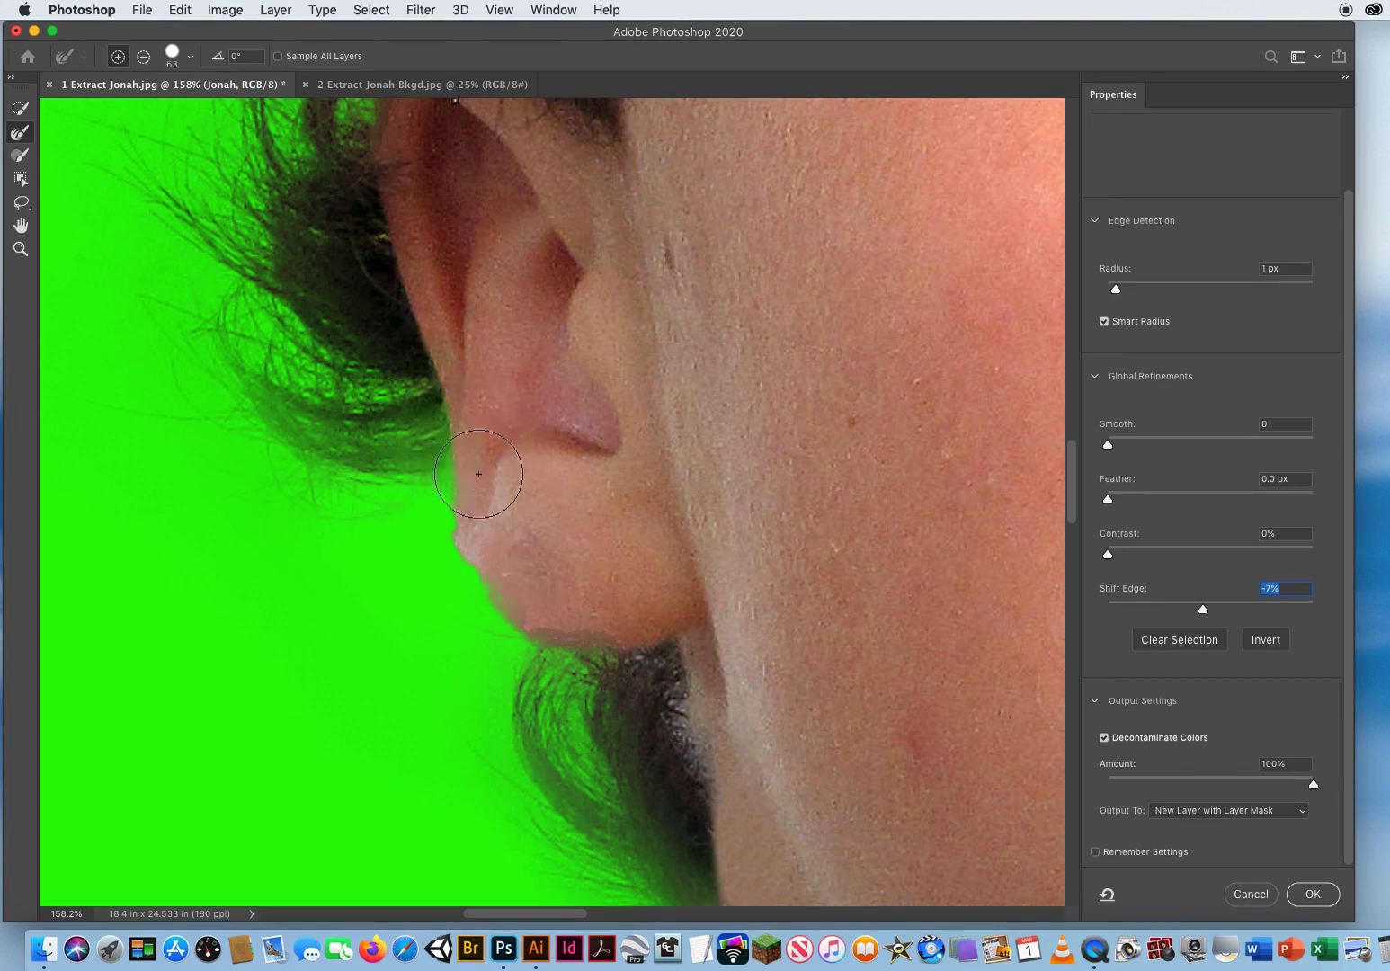
{"action": "mouse_move", "coordinate": [509, 557]}
{"action": "left_mouse_down"}
{"action": "mouse_move", "coordinate": [566, 605]}
{"action": "mouse_move", "coordinate": [613, 589]}
{"action": "left_mouse_up"}
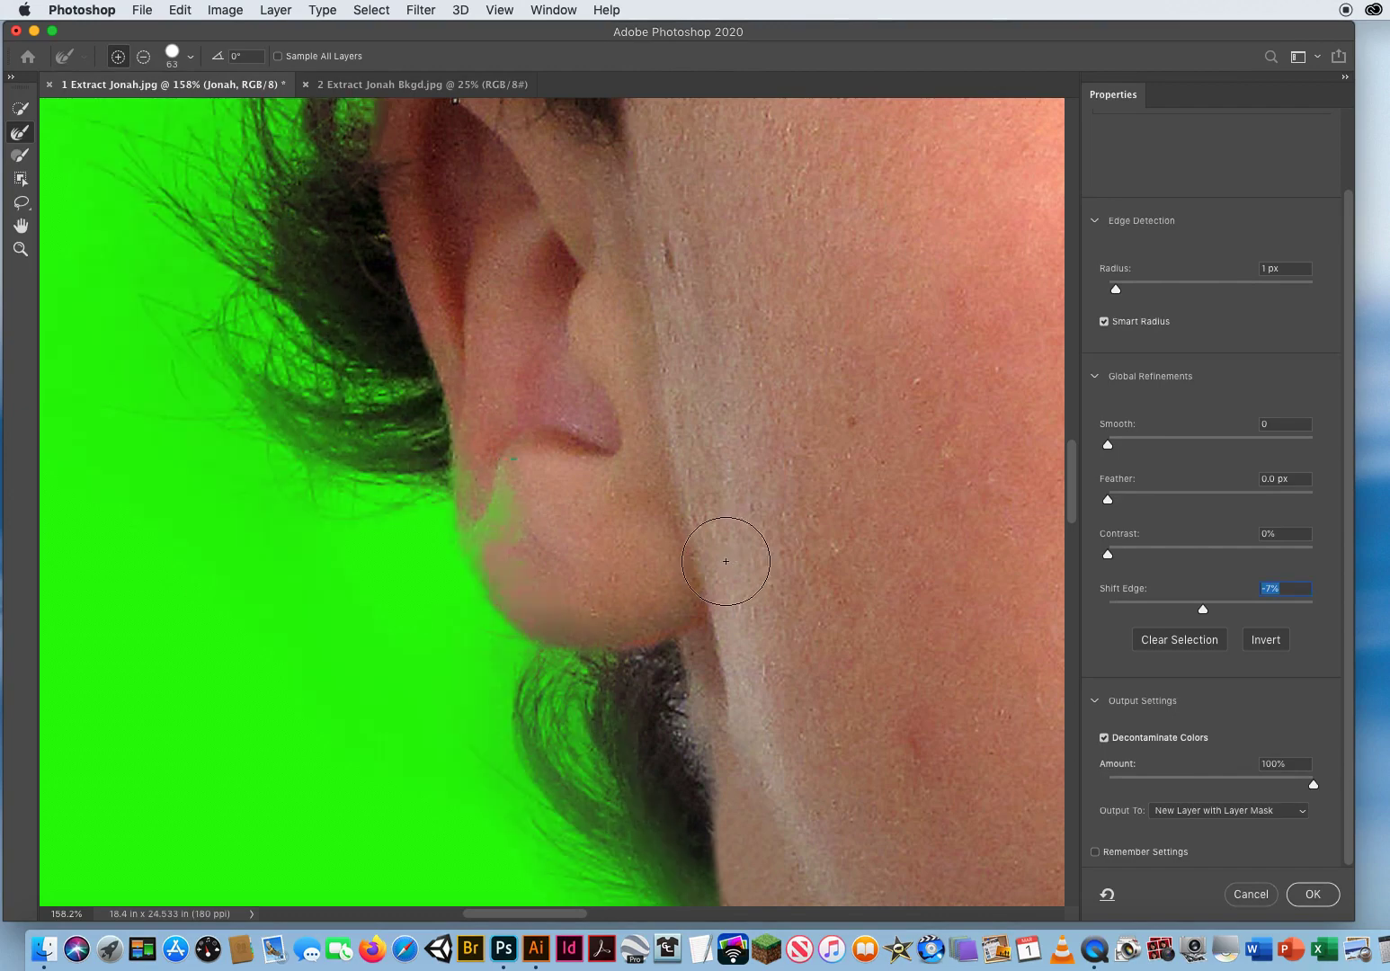
{"action": "key", "text": "alt"}
{"action": "mouse_move", "coordinate": [520, 554]}
{"action": "left_mouse_down"}
{"action": "mouse_move", "coordinate": [496, 504]}
{"action": "mouse_move", "coordinate": [521, 457]}
{"action": "mouse_move", "coordinate": [524, 359]}
{"action": "left_mouse_up"}
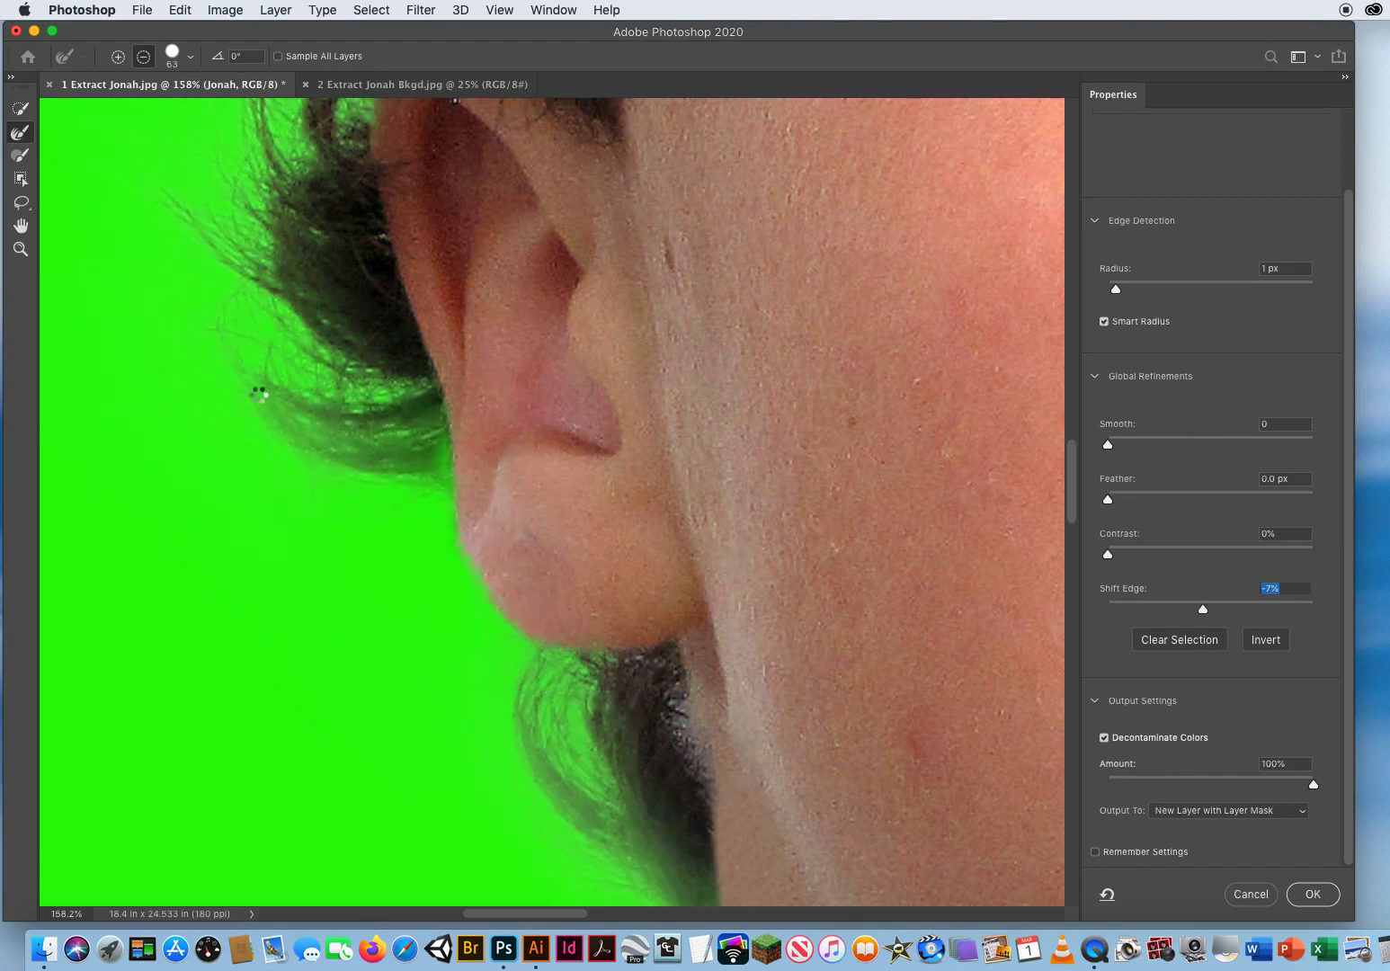
{"action": "left_click", "coordinate": [21, 250]}
{"action": "left_click_drag", "start_coordinate": [712, 546], "coordinate": [562, 542]}
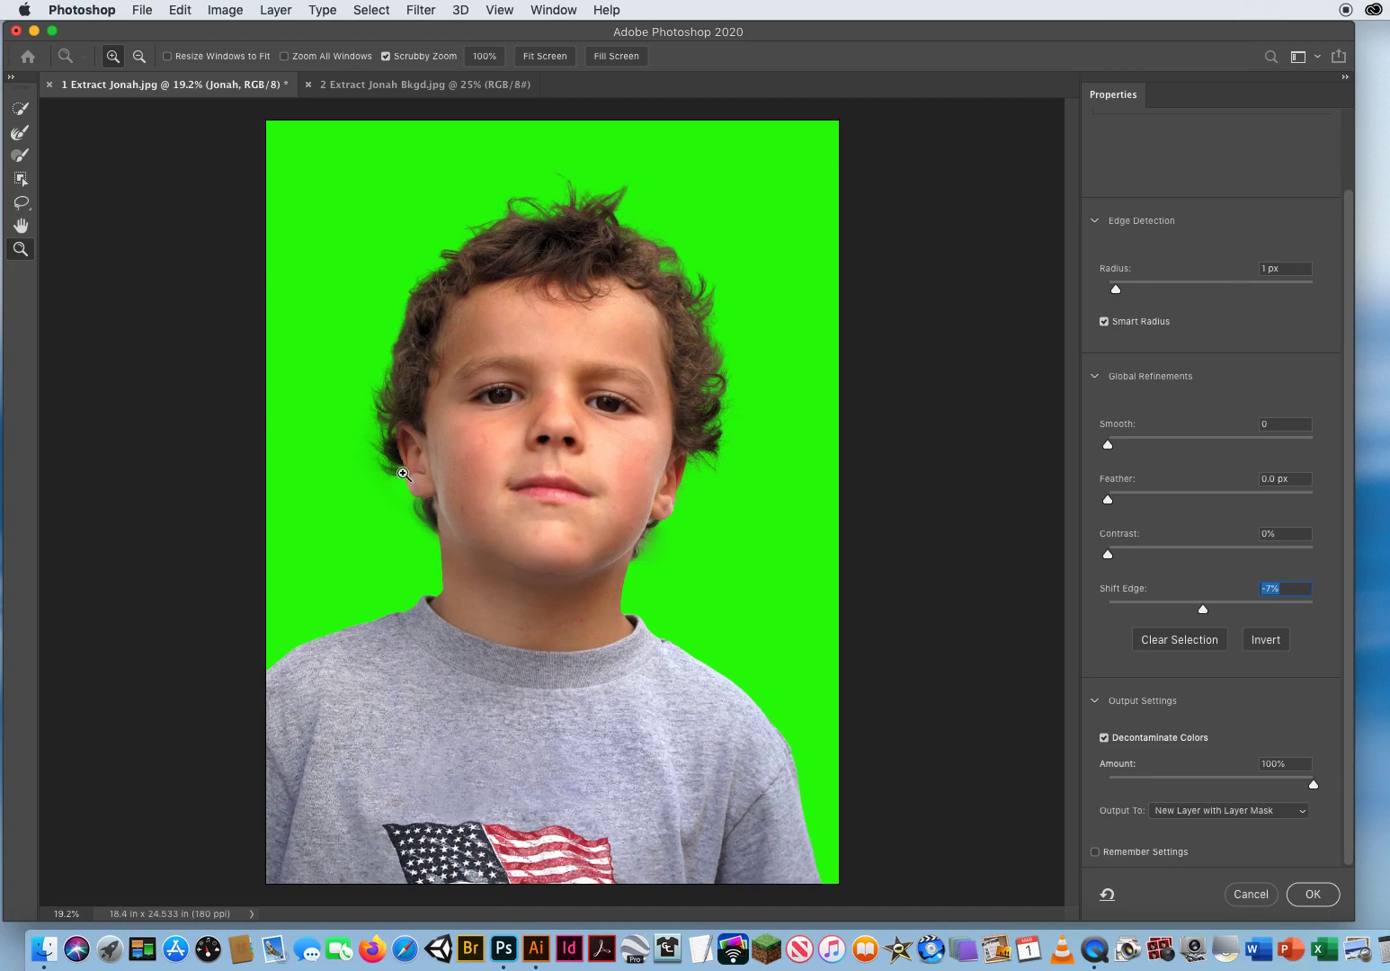
Refine the hair edge behind and around the left-hand ear, then zoom out to the whole boy
{"action": "left_click_drag", "start_coordinate": [404, 473], "coordinate": [539, 480]}
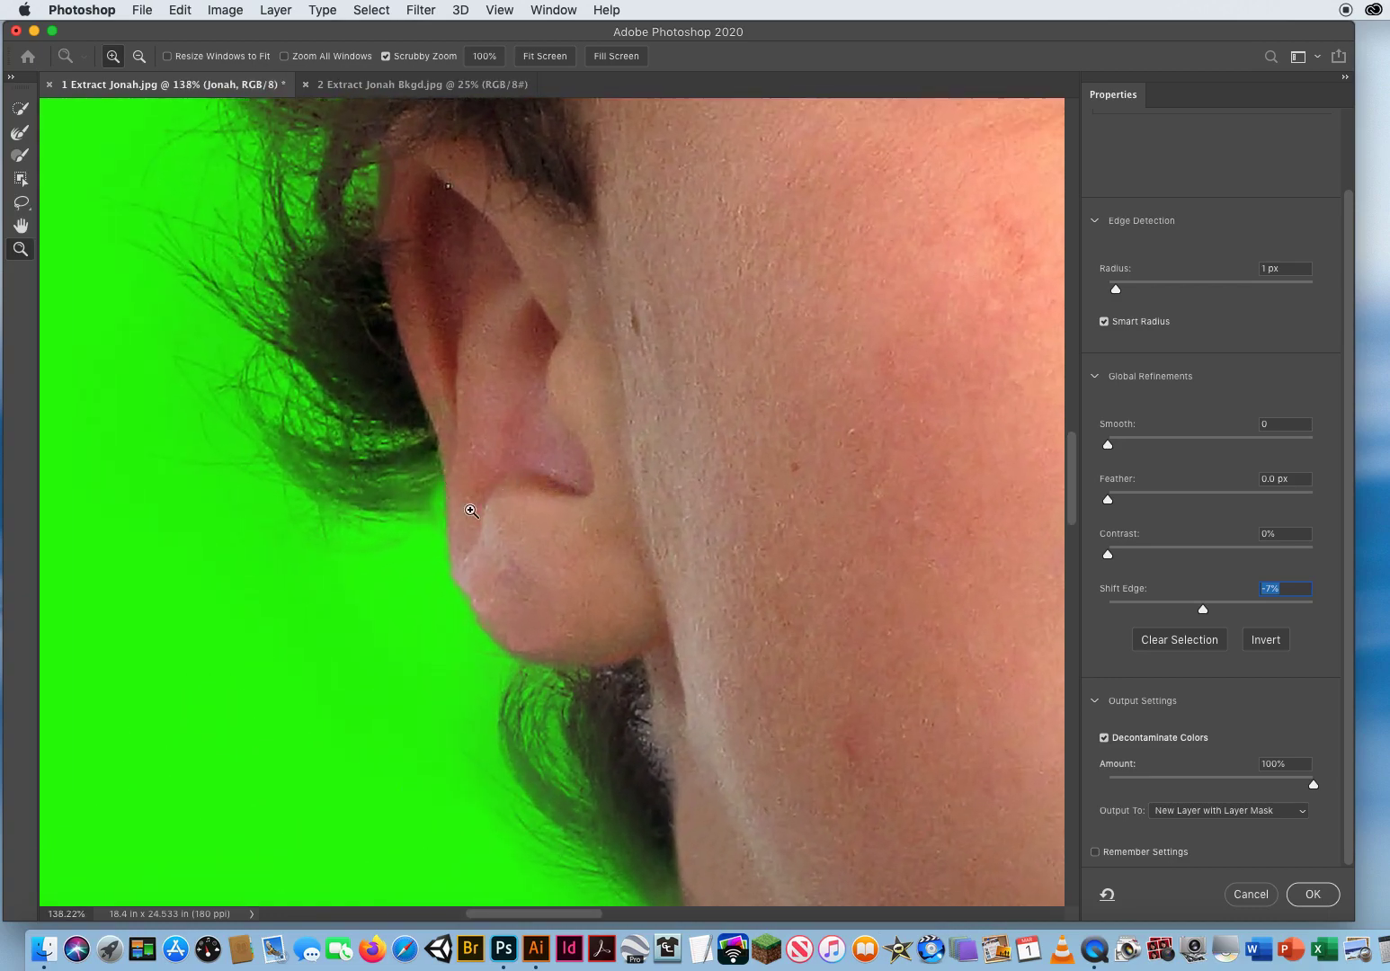
{"action": "left_click", "coordinate": [19, 134]}
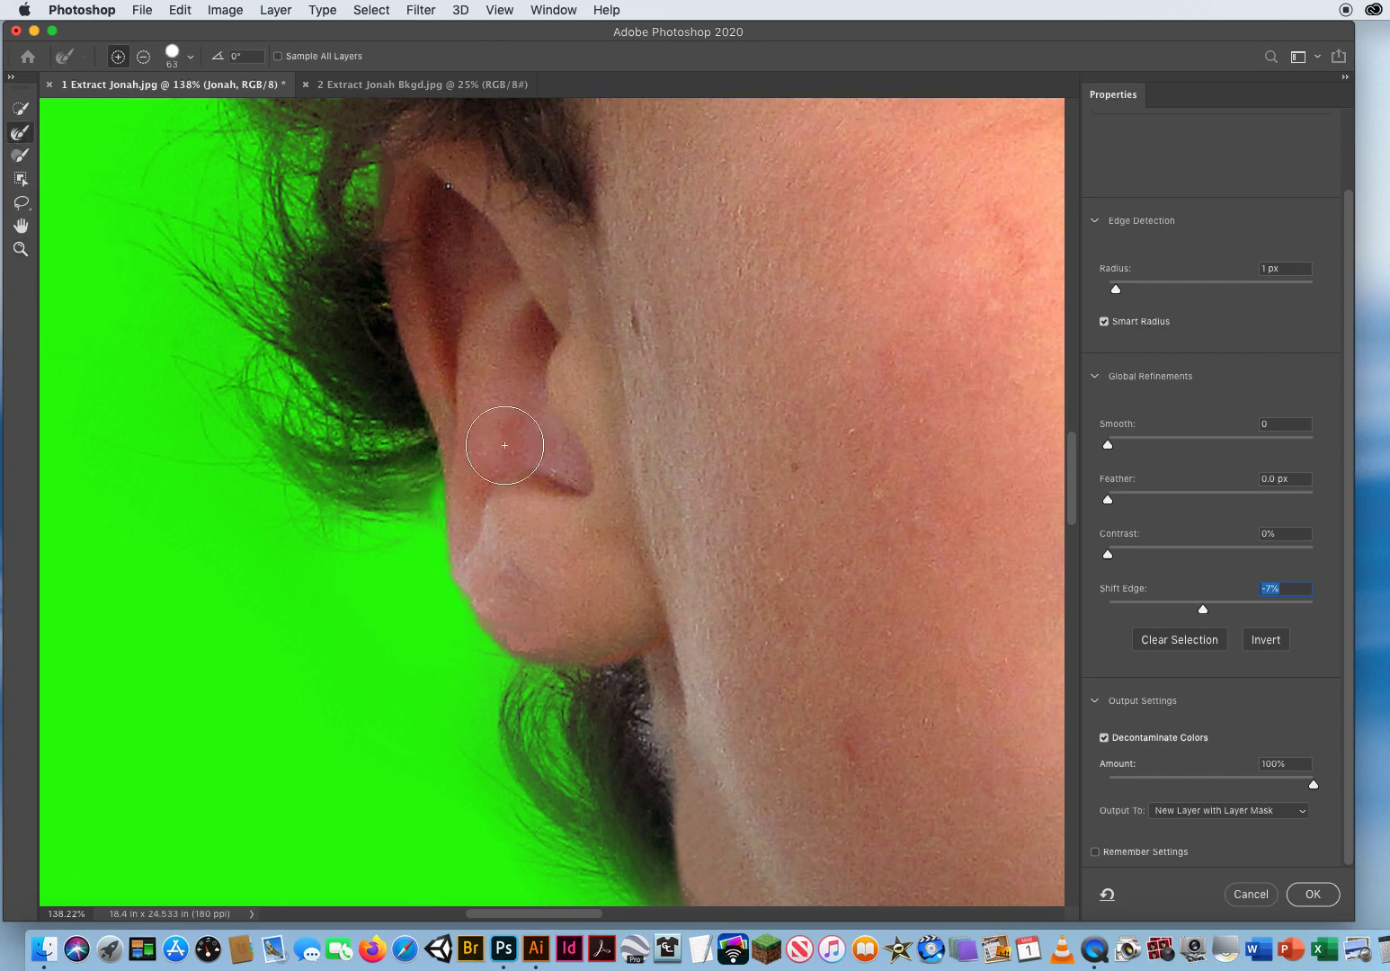
{"action": "left_click", "coordinate": [436, 481]}
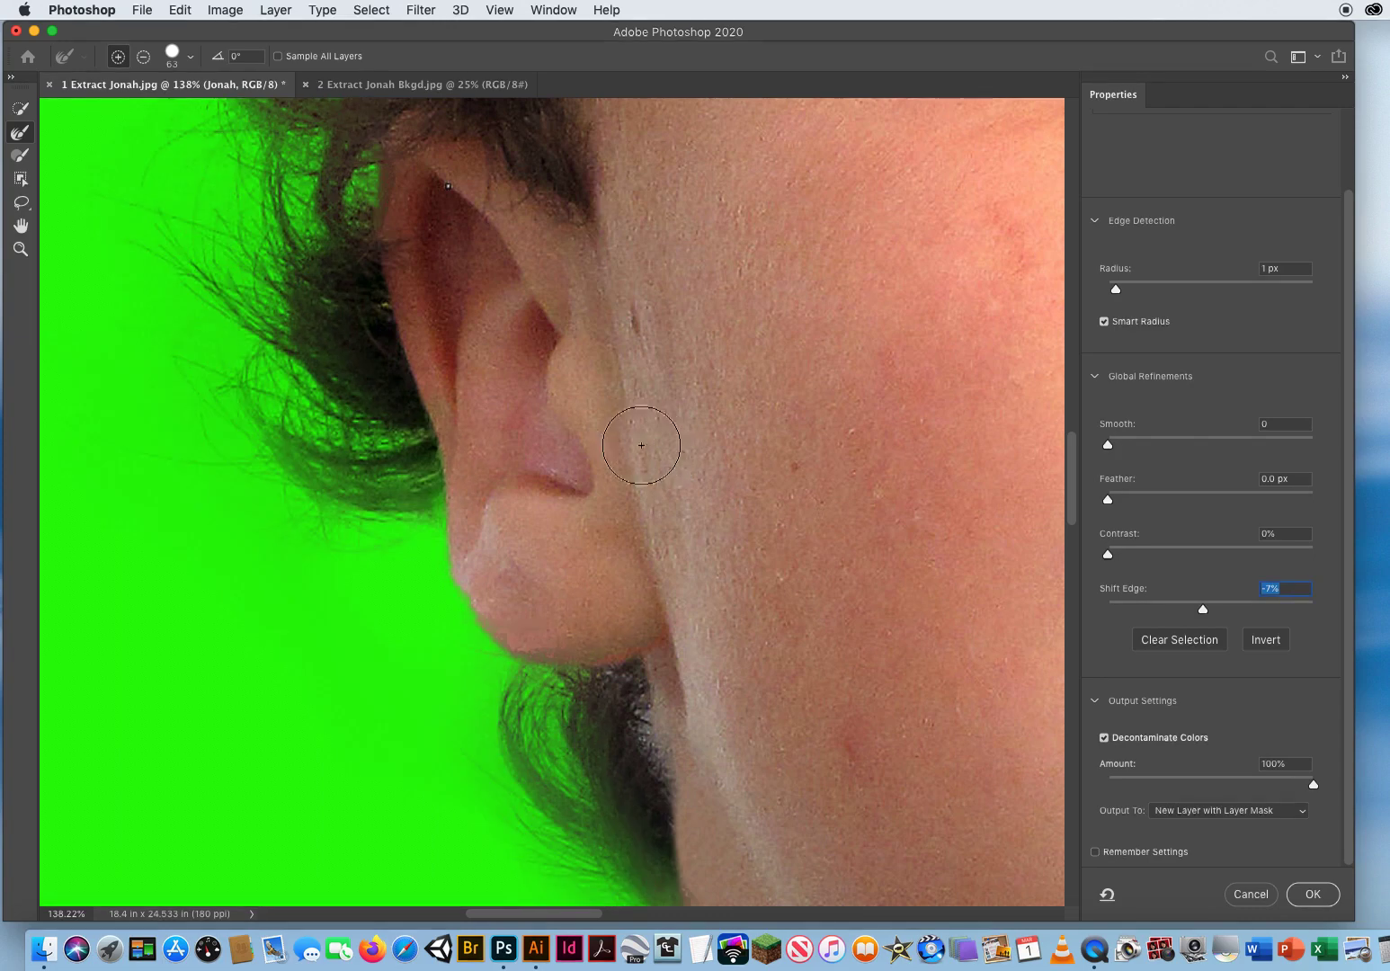
{"action": "left_click", "coordinate": [452, 493]}
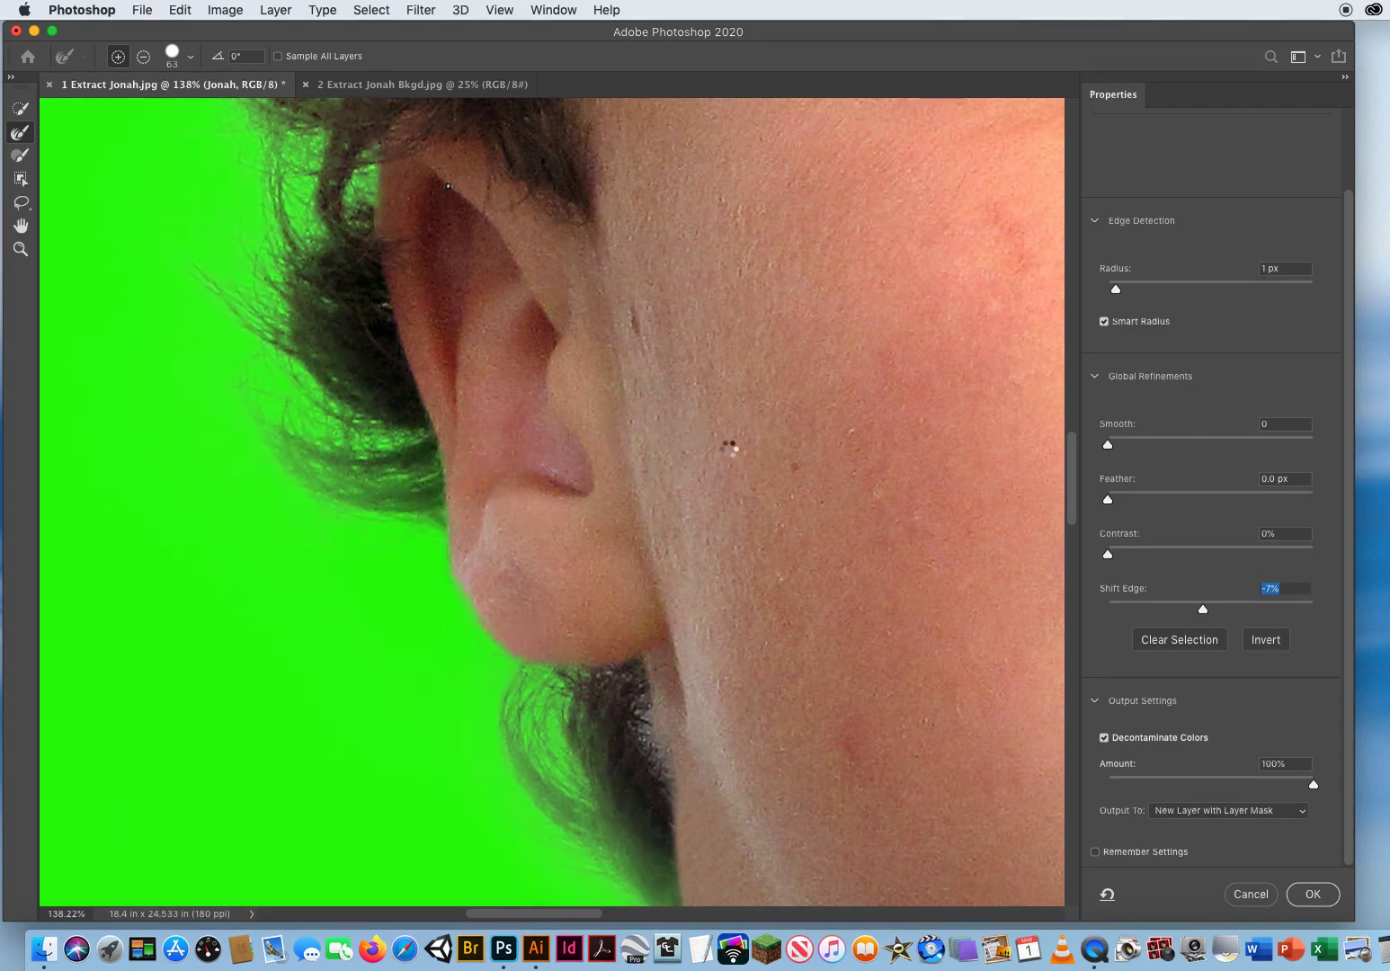
{"action": "left_click", "coordinate": [20, 249]}
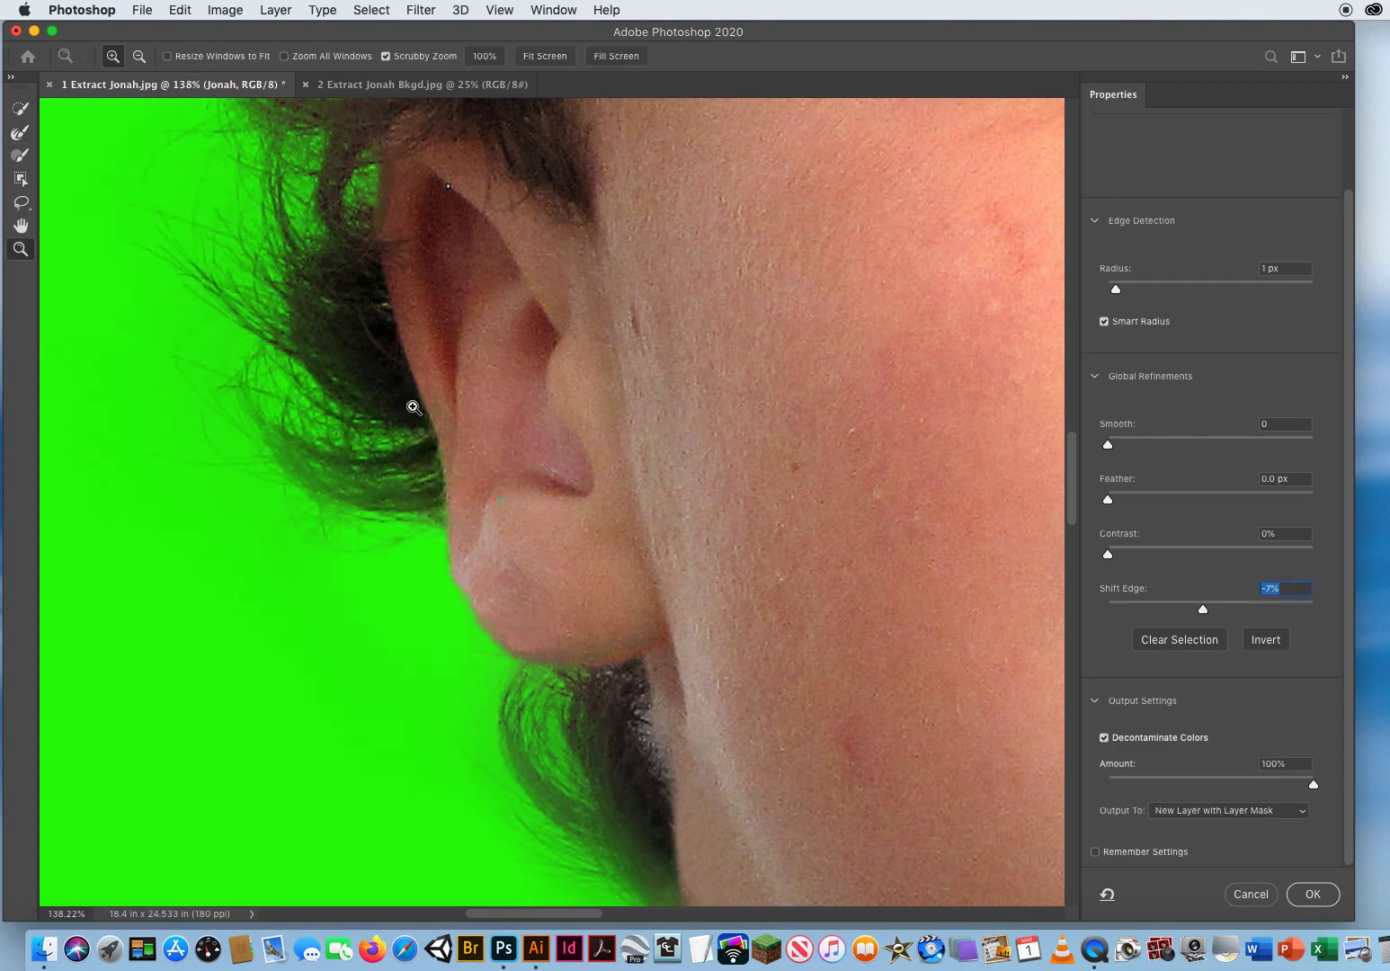
{"action": "left_click_drag", "start_coordinate": [672, 530], "coordinate": [510, 353]}
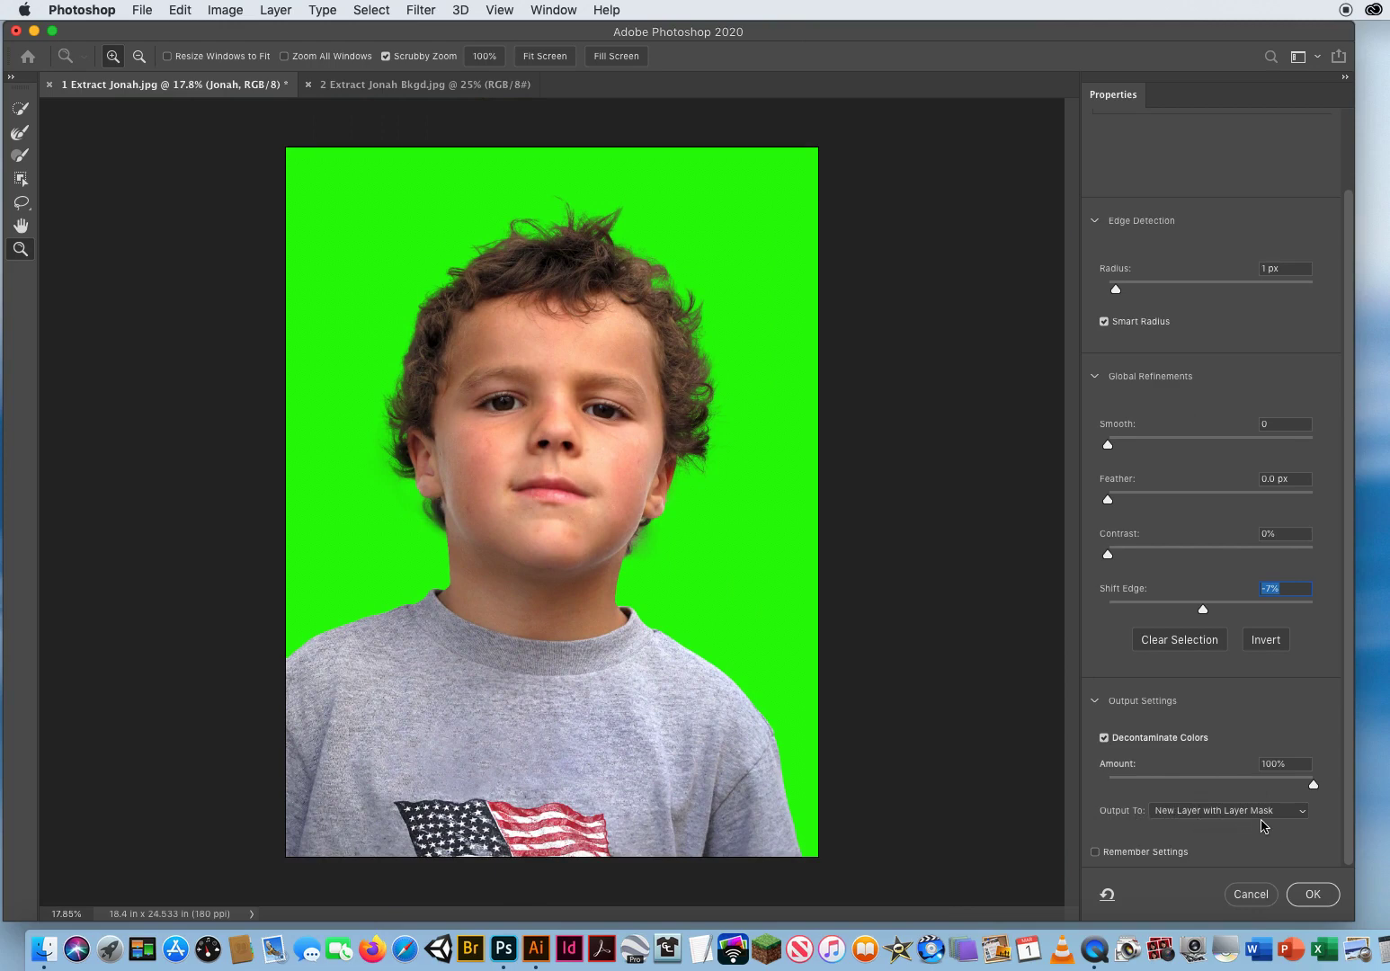
Output the refinement as a masked Jonah copy layer and target its layer mask
{"action": "left_click", "coordinate": [1313, 895]}
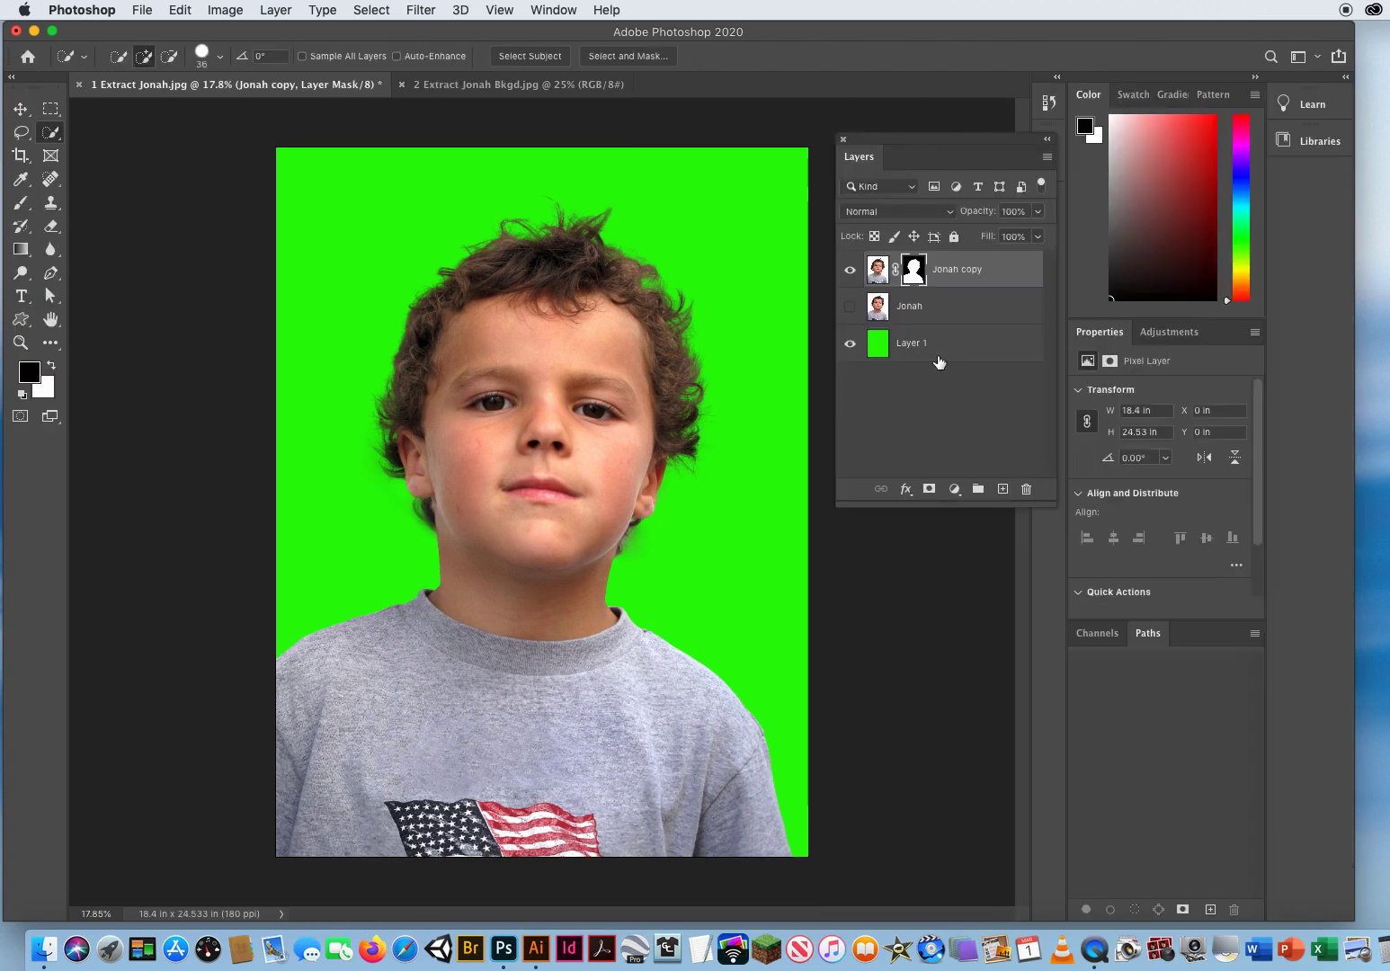
{"action": "left_click", "coordinate": [943, 316]}
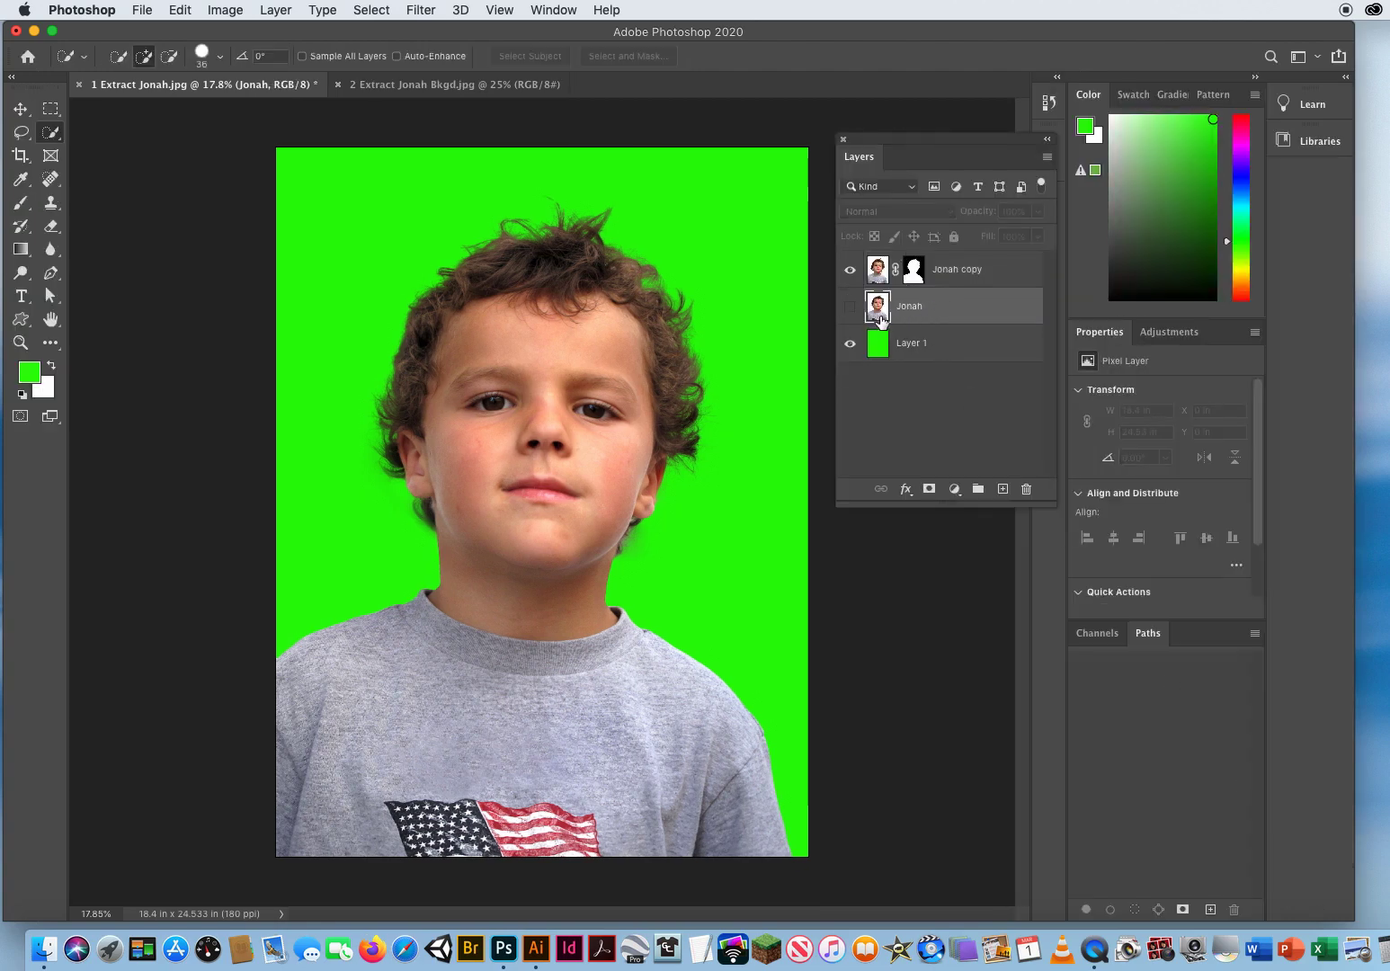
{"action": "left_click", "coordinate": [965, 273]}
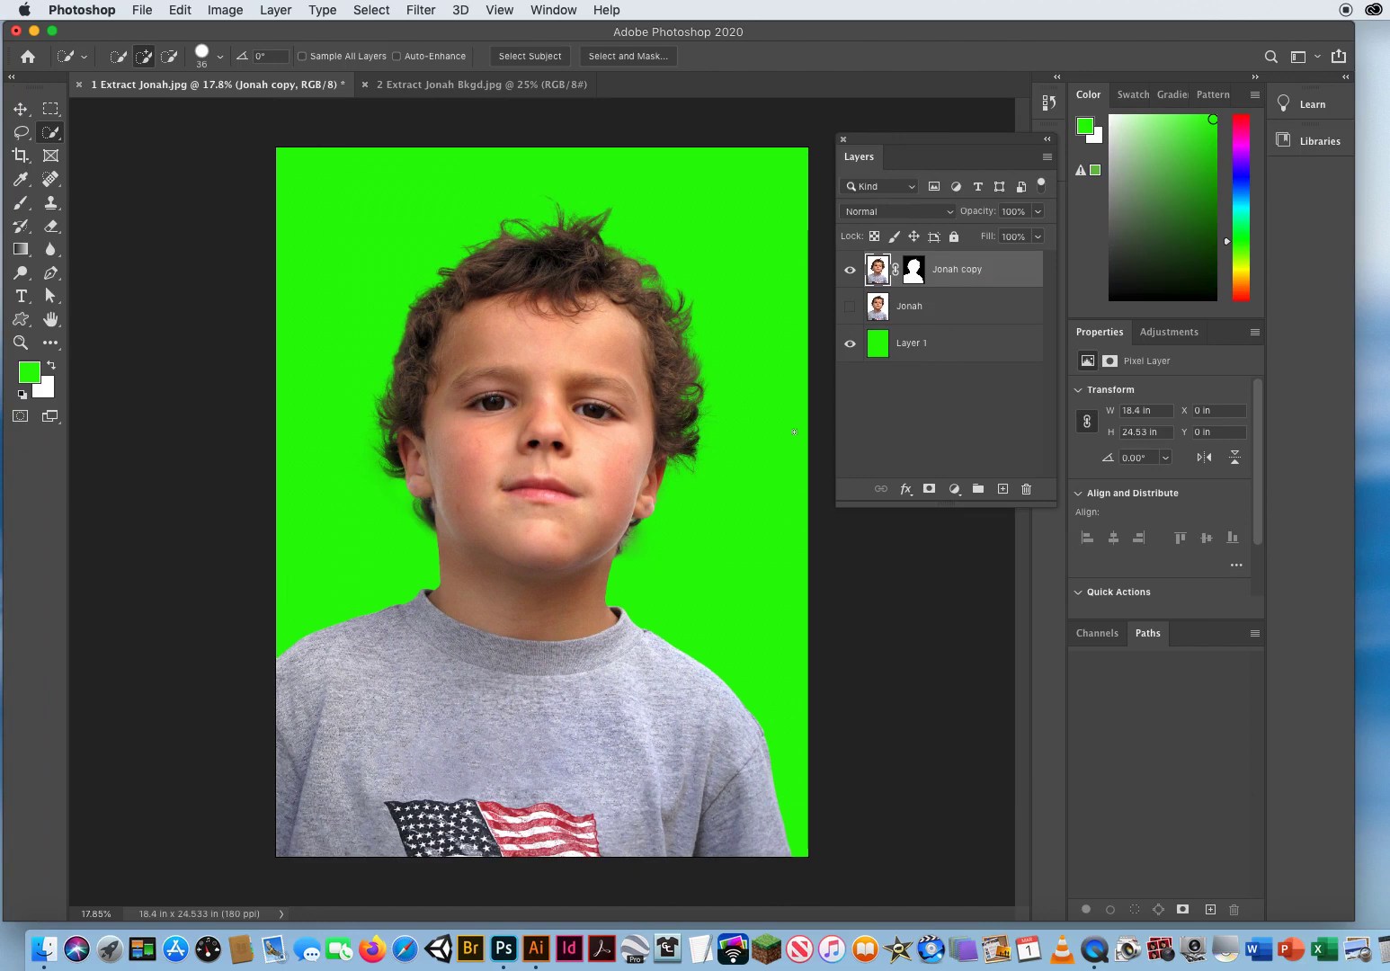
{"action": "left_click", "coordinate": [913, 272]}
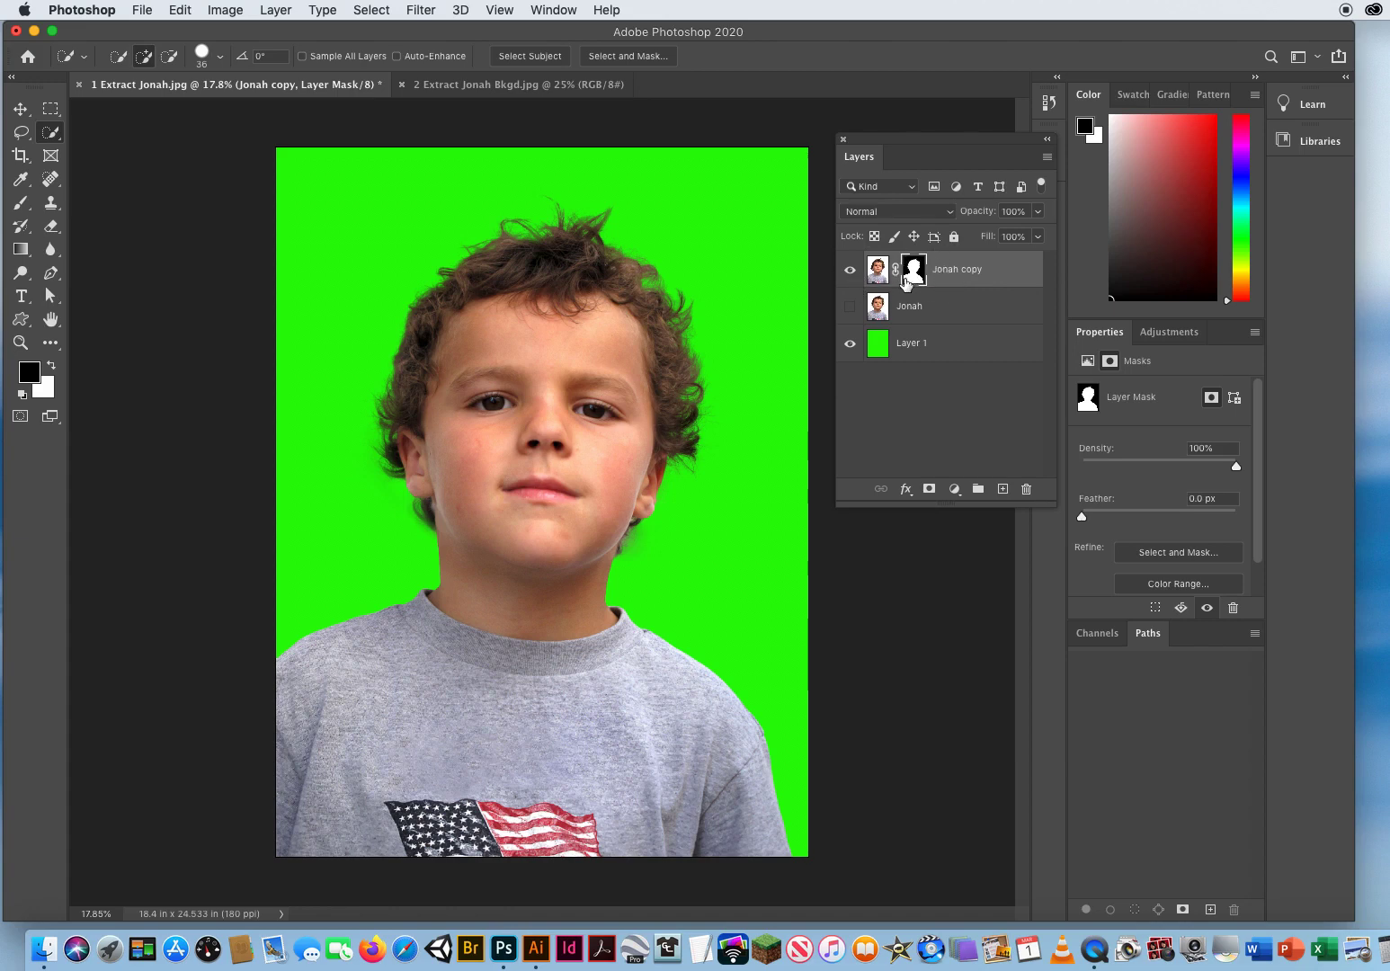
{"action": "left_click", "coordinate": [20, 108]}
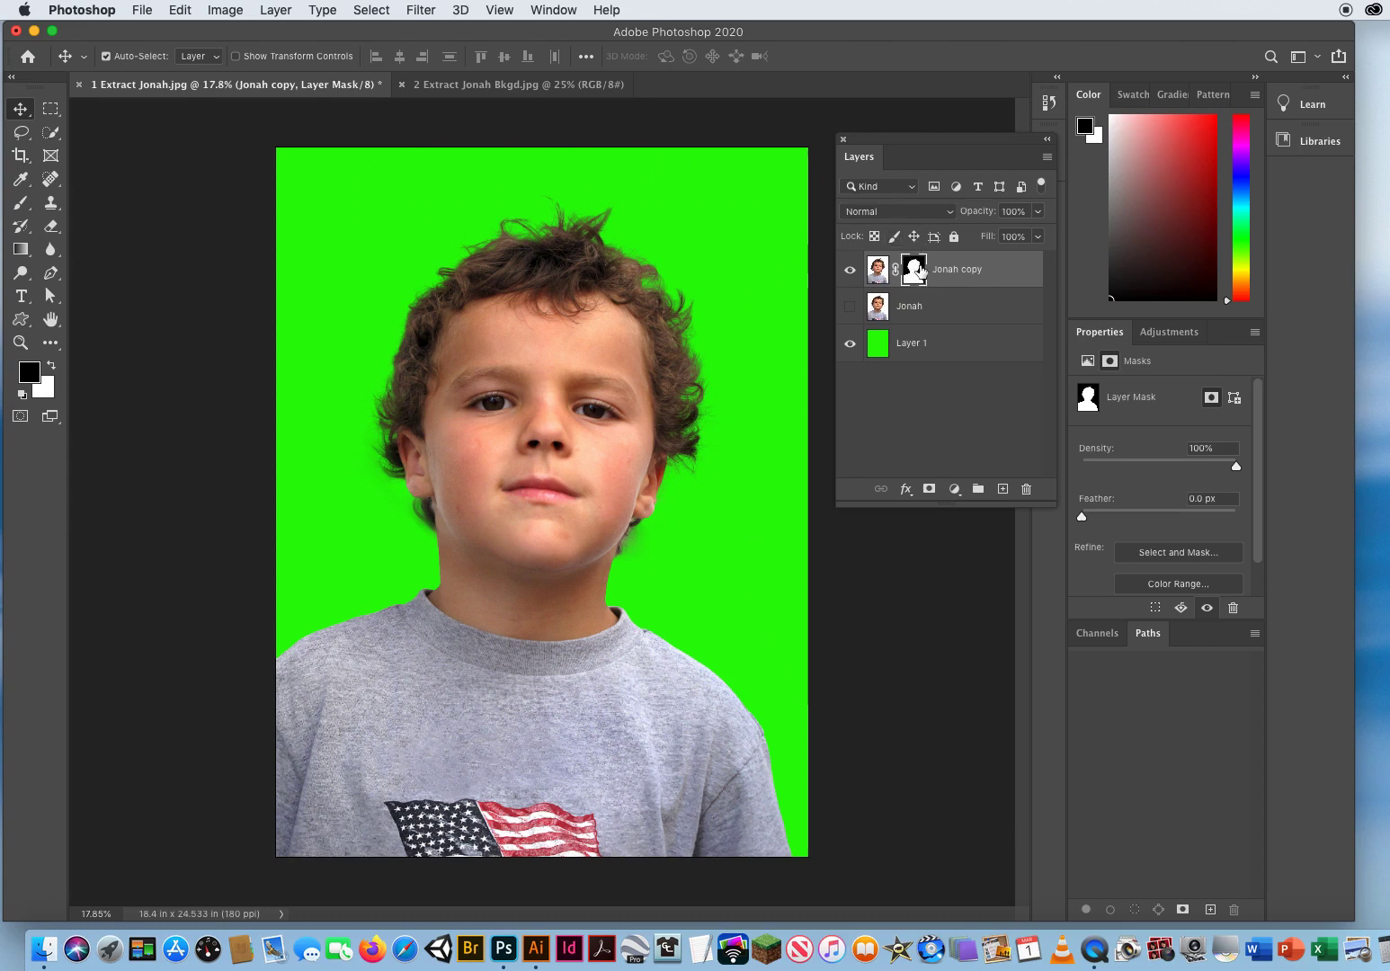
Restore black as foreground and size the Brush to 482 px at 99% hardness
{"action": "key", "text": "x"}
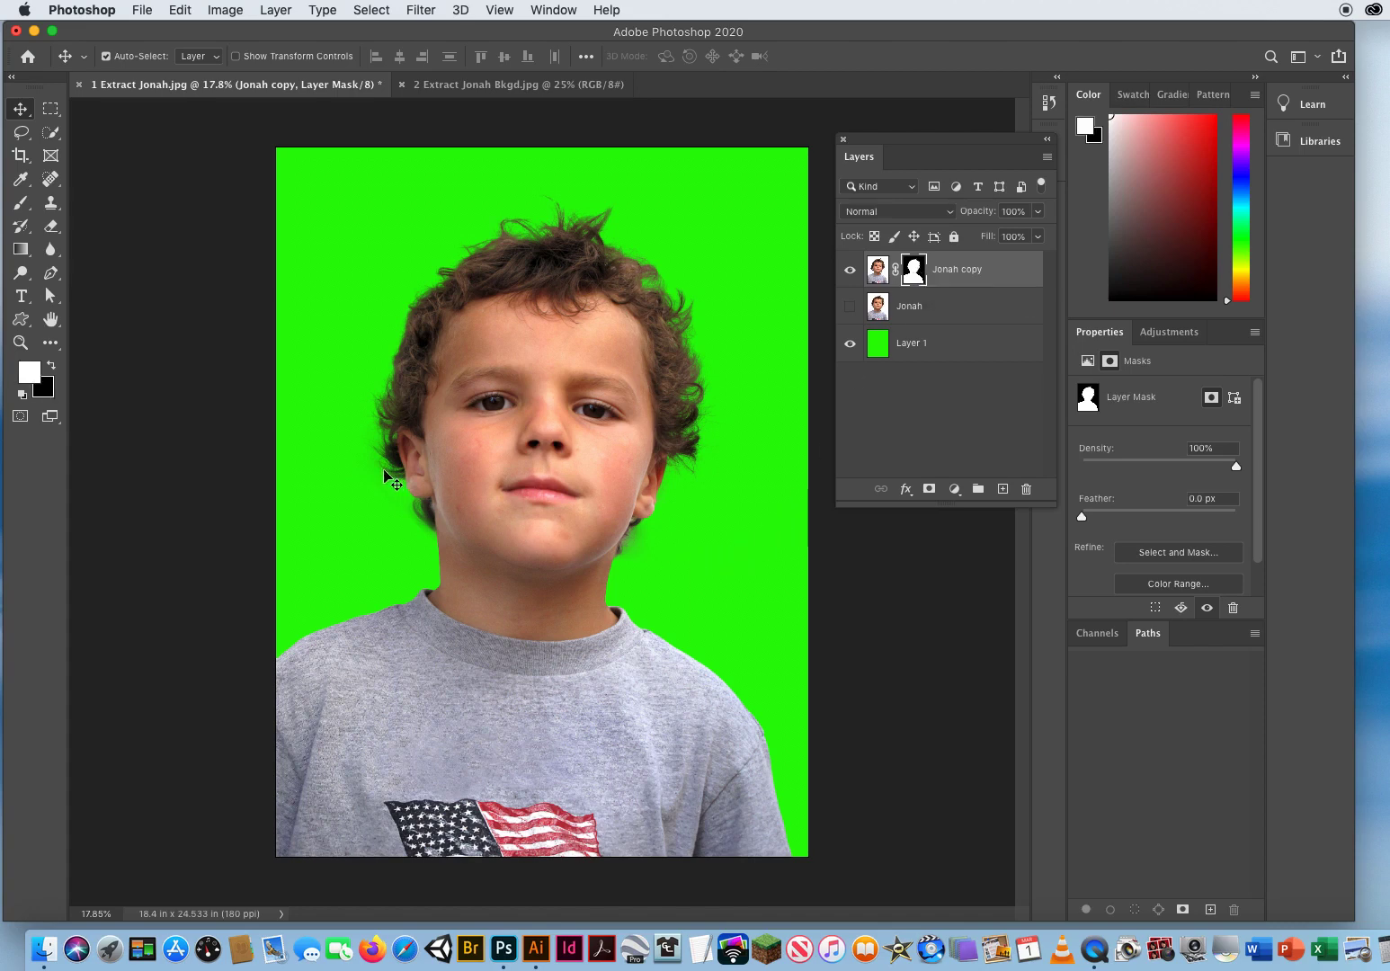
{"action": "key", "text": "x"}
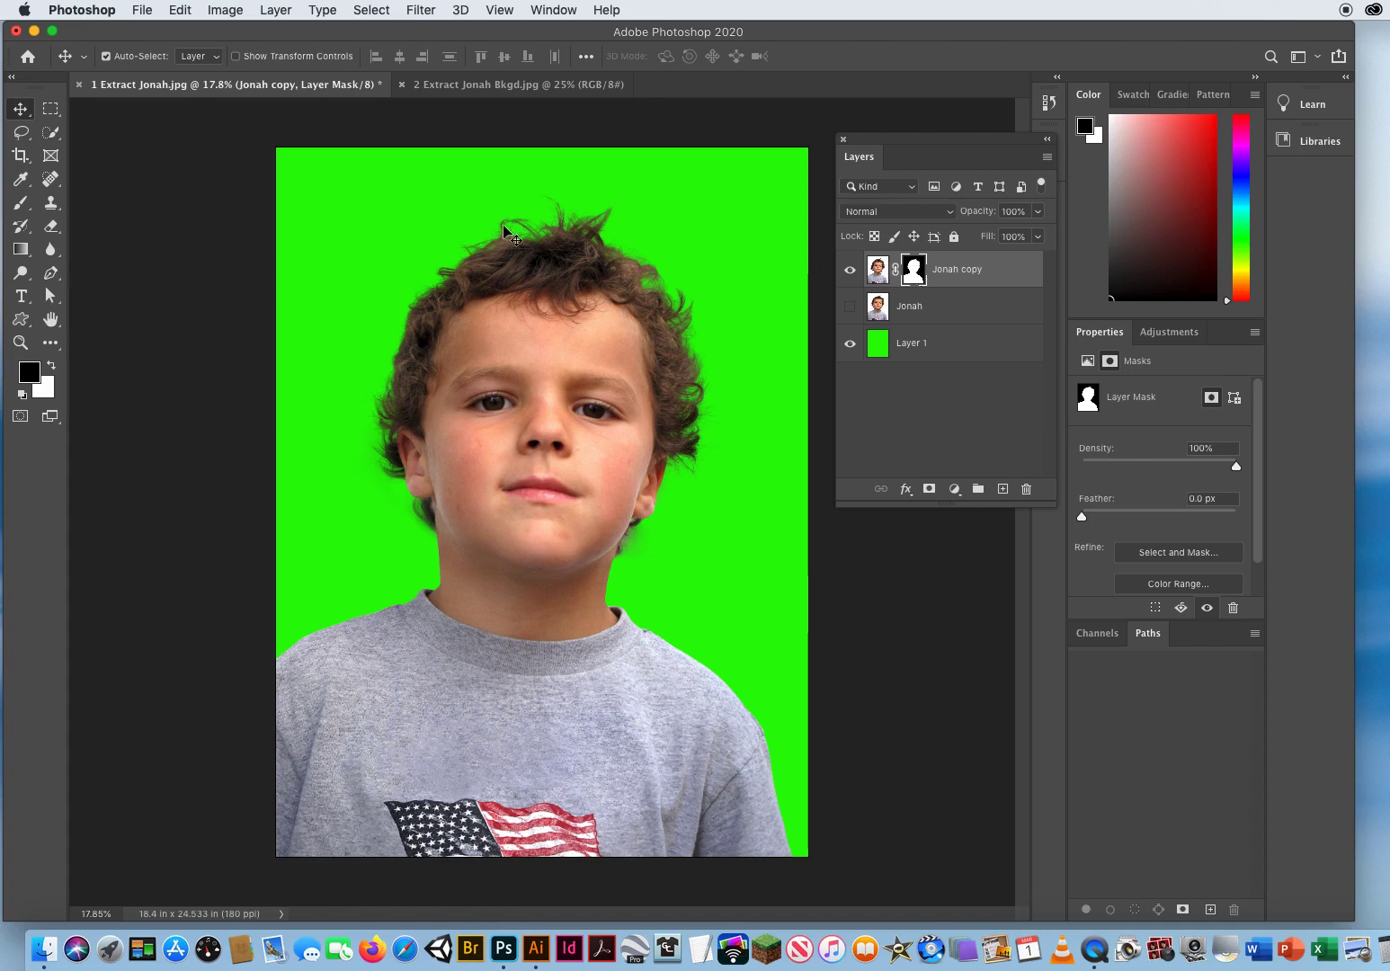
{"action": "left_click", "coordinate": [18, 205]}
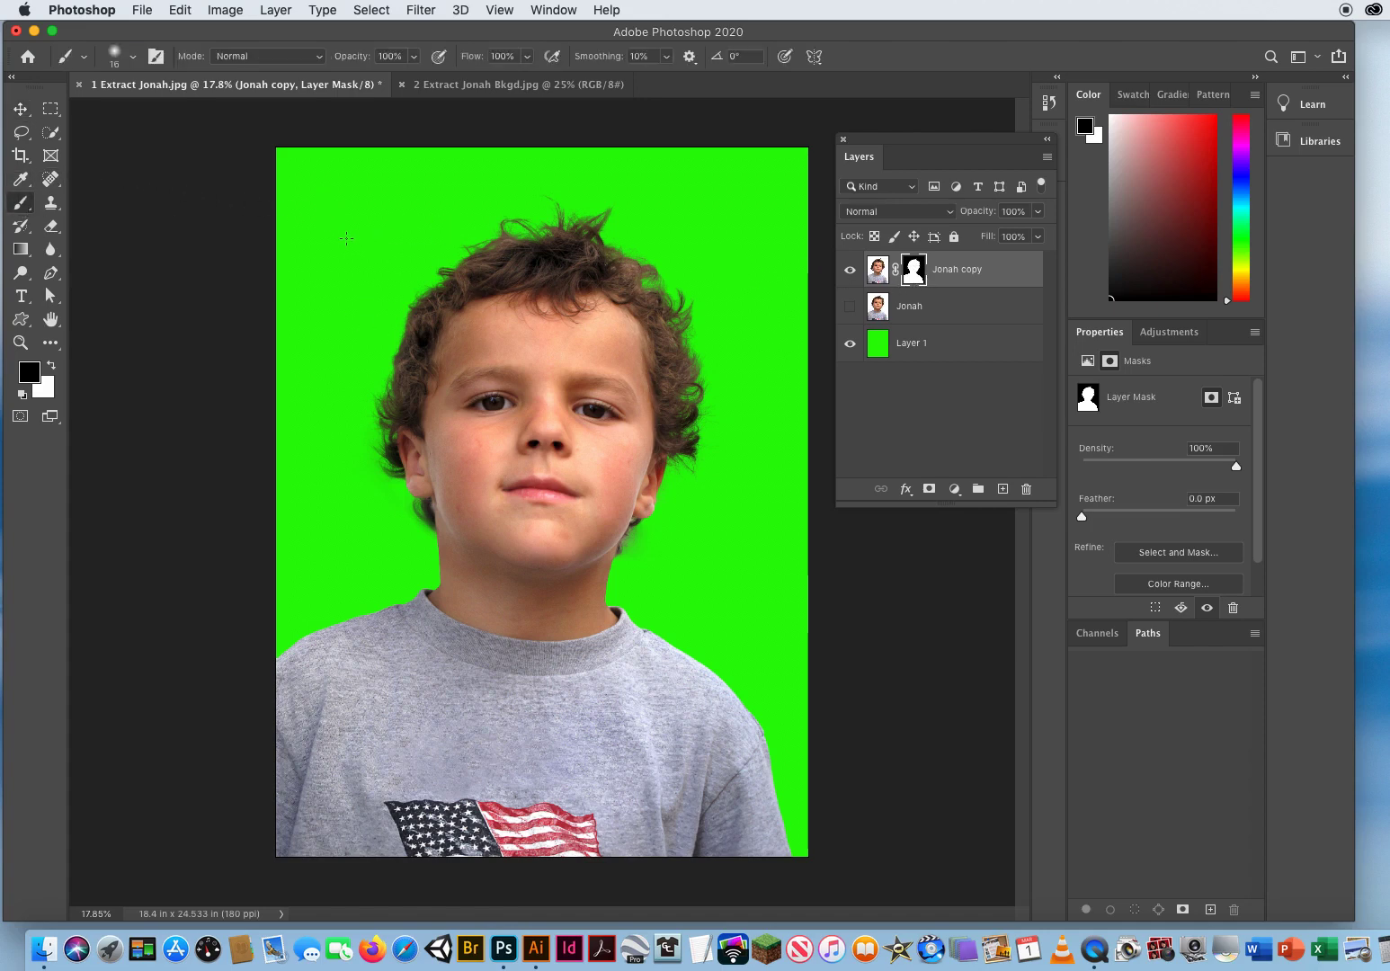
{"action": "mouse_move", "coordinate": [347, 238]}
{"action": "left_mouse_down"}
{"action": "mouse_move", "coordinate": [415, 237]}
{"action": "mouse_move", "coordinate": [385, 230]}
{"action": "mouse_move", "coordinate": [377, 263]}
{"action": "mouse_move", "coordinate": [338, 630]}
{"action": "mouse_move", "coordinate": [339, 612]}
{"action": "left_mouse_up"}
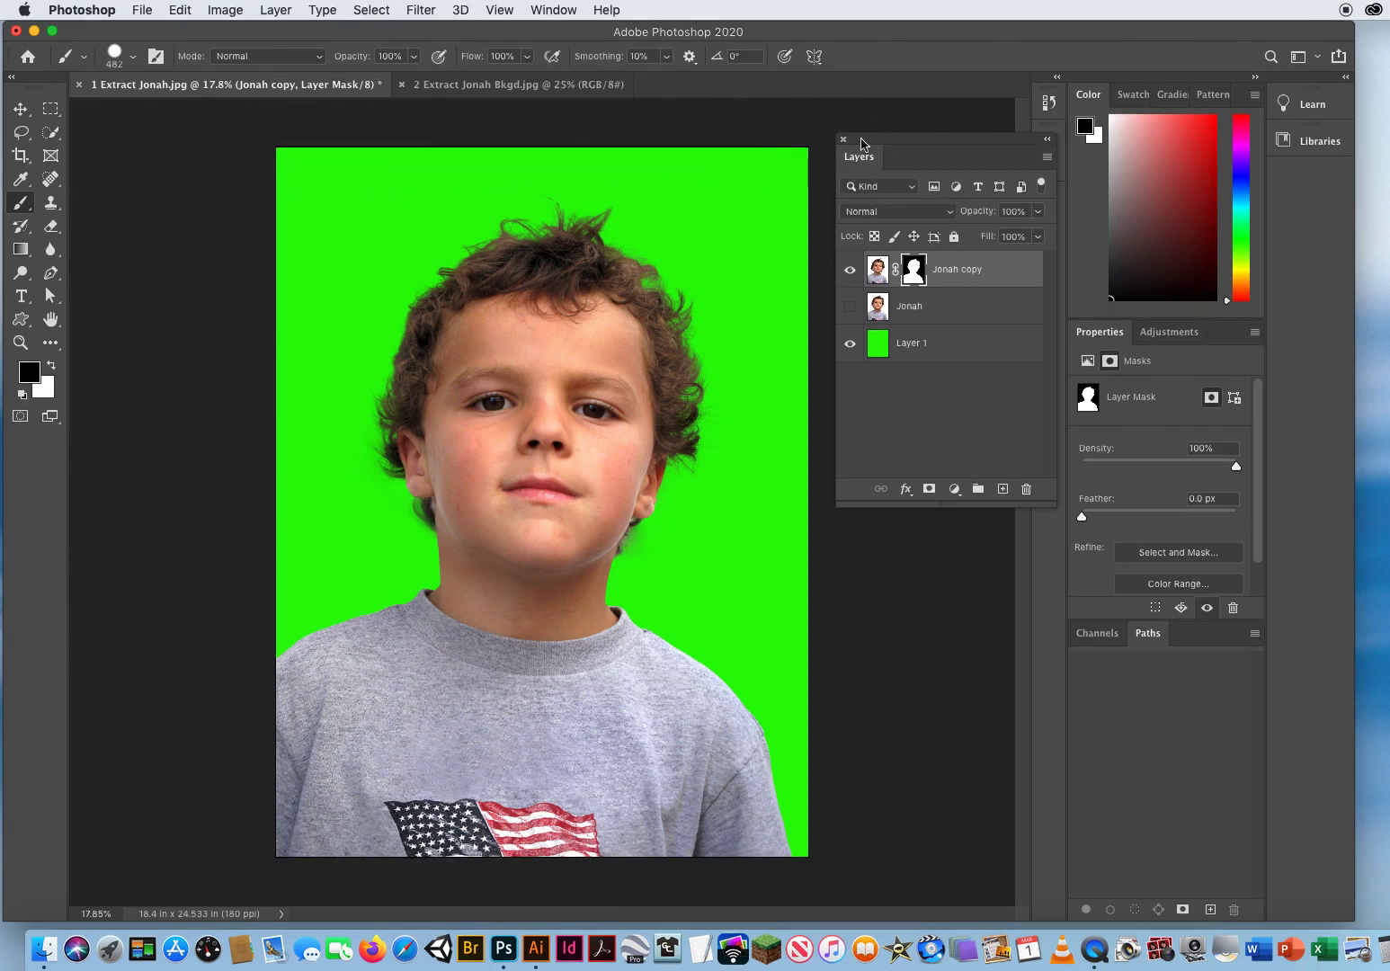
Paint black on the mask to hide the green sliver along the right edge
{"action": "left_click_drag", "start_coordinate": [863, 142], "coordinate": [956, 142]}
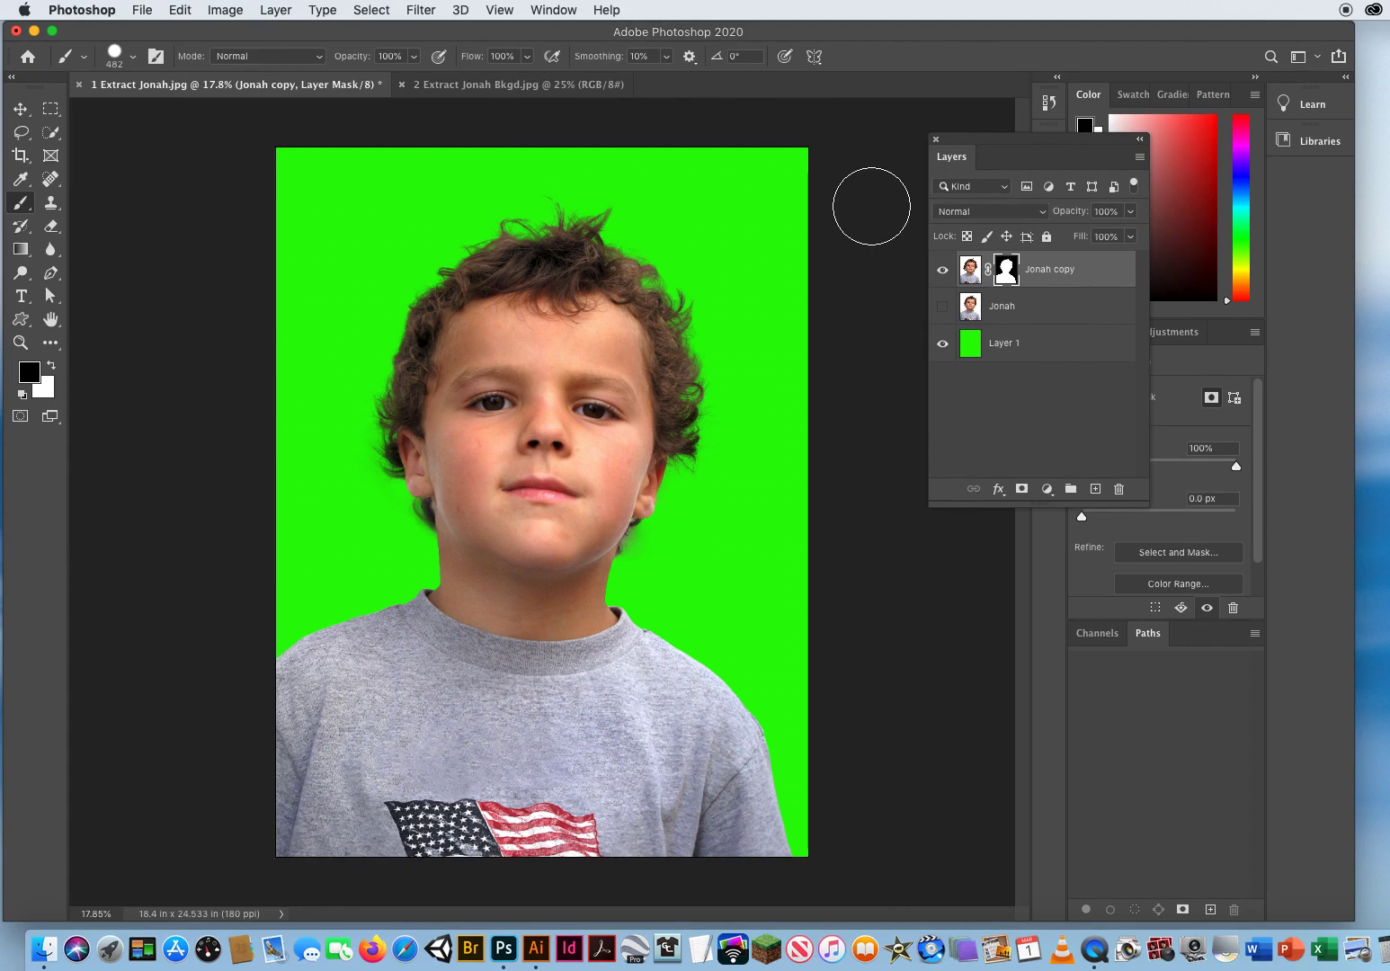
{"action": "left_click_drag", "start_coordinate": [815, 160], "coordinate": [833, 850]}
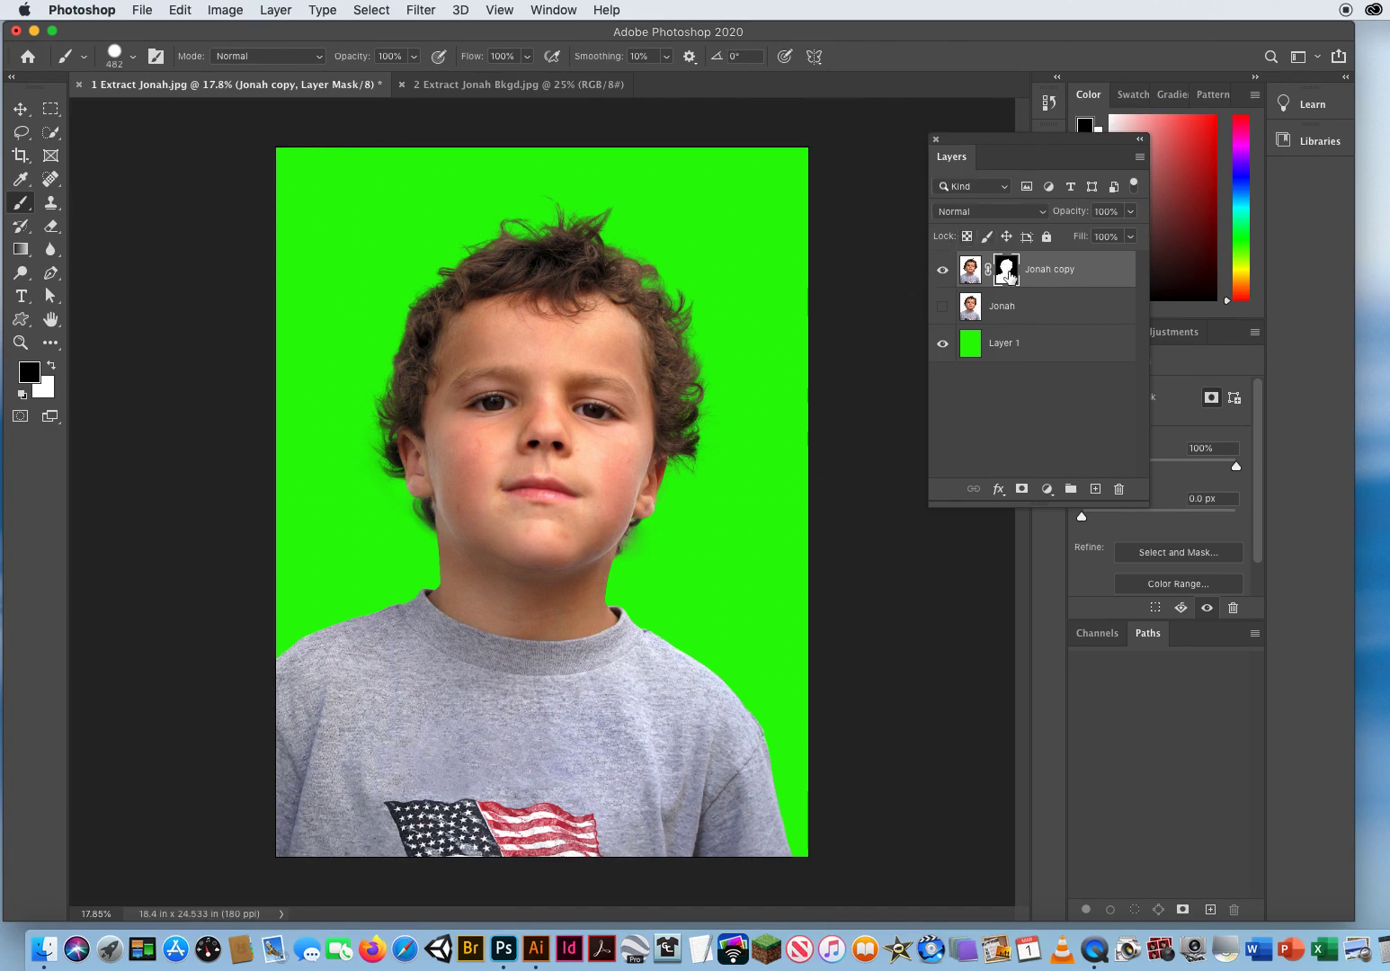
{"action": "left_click_drag", "start_coordinate": [991, 155], "coordinate": [806, 135]}
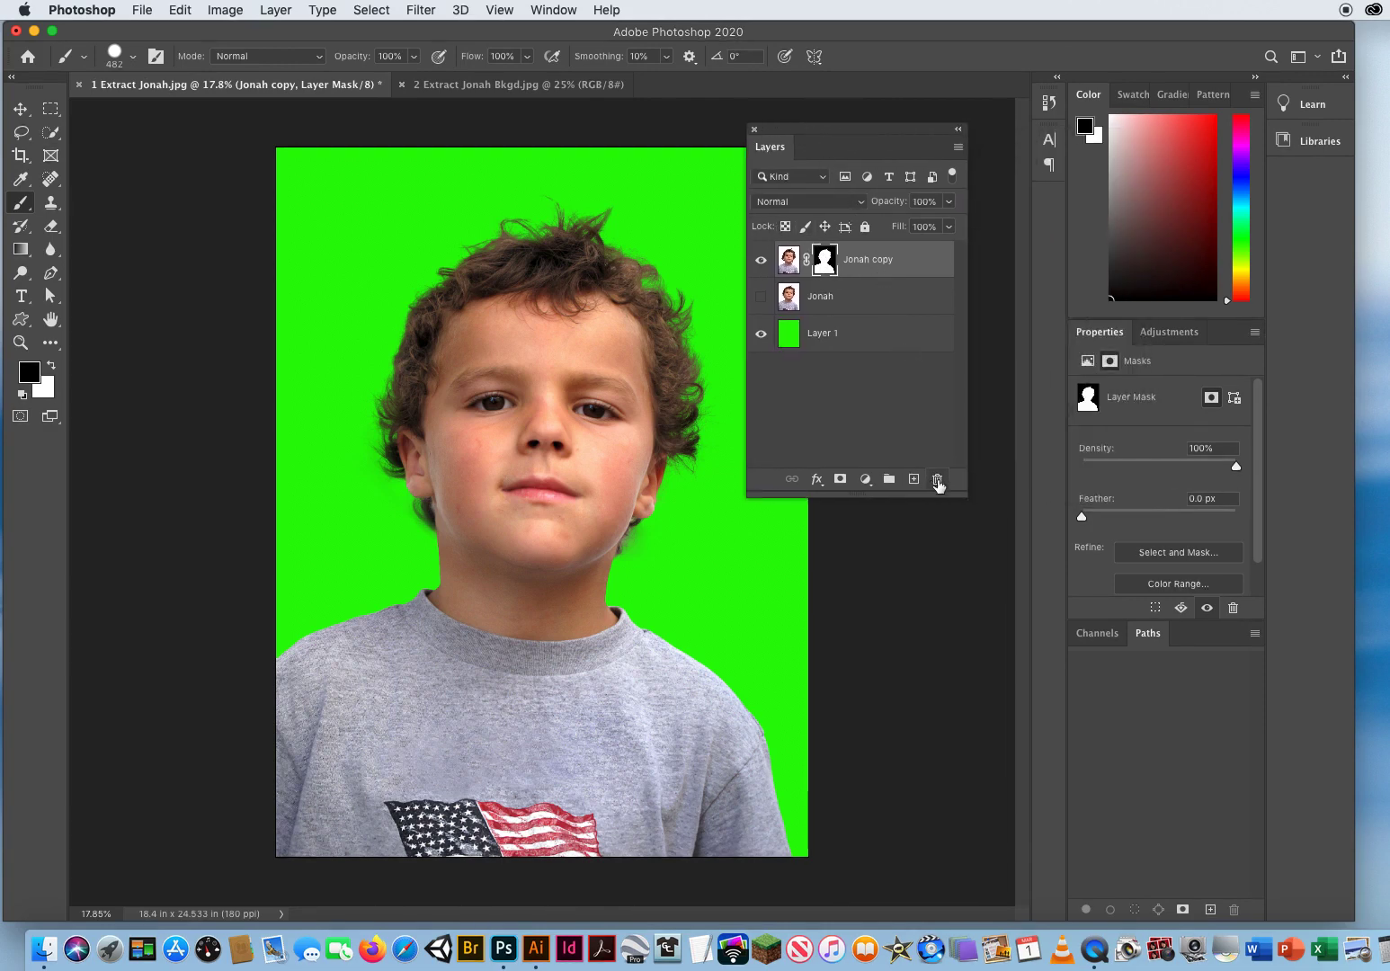
Apply and remove the Jonah copy layer's mask, baking the cutout into its pixels
{"action": "left_click", "coordinate": [938, 481]}
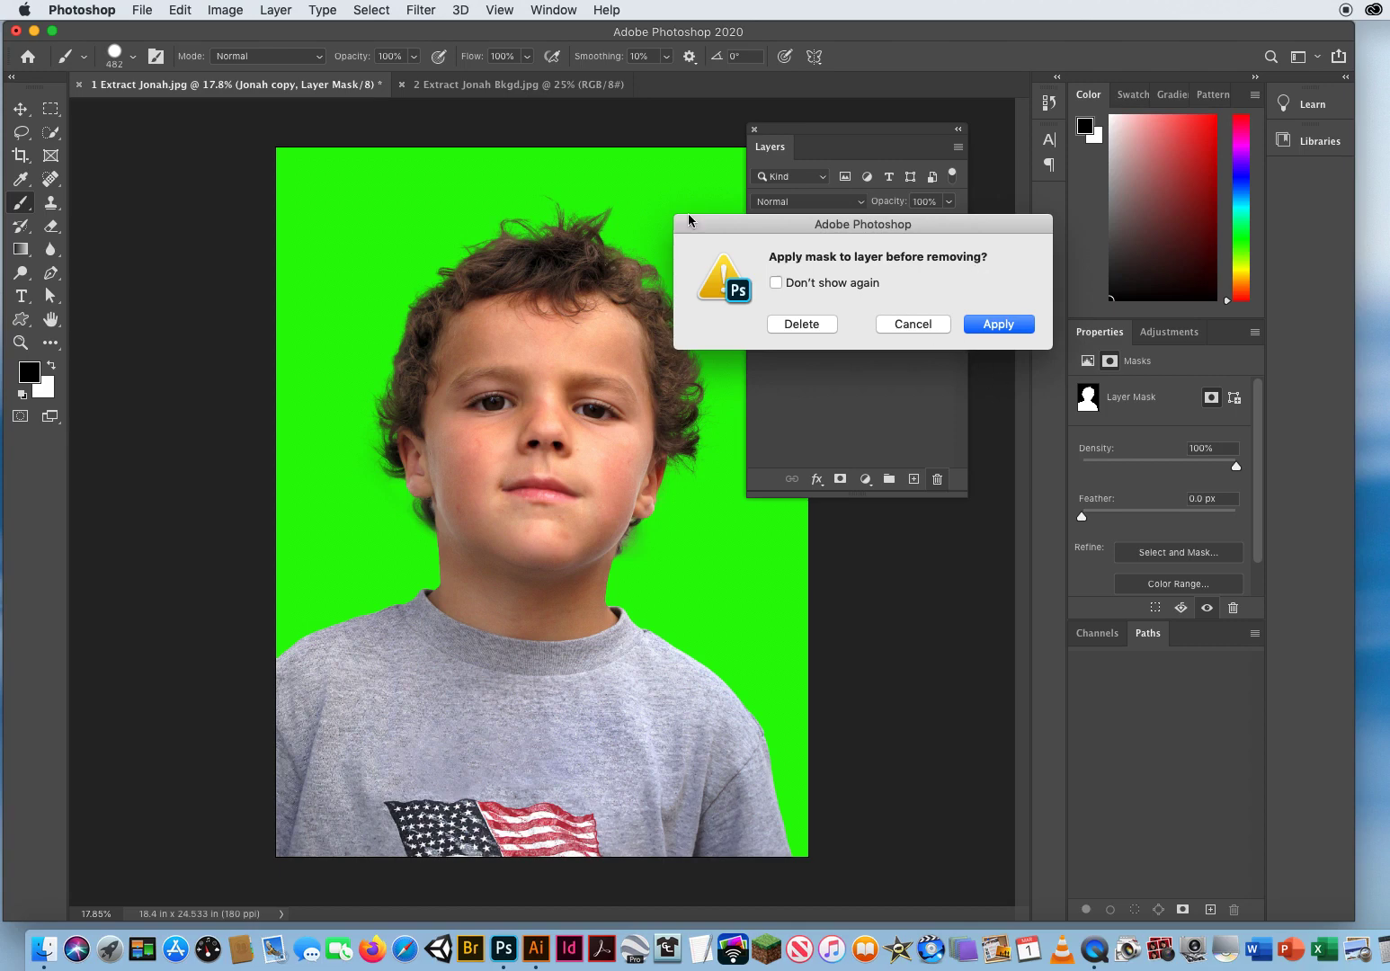
{"action": "left_click", "coordinate": [994, 327]}
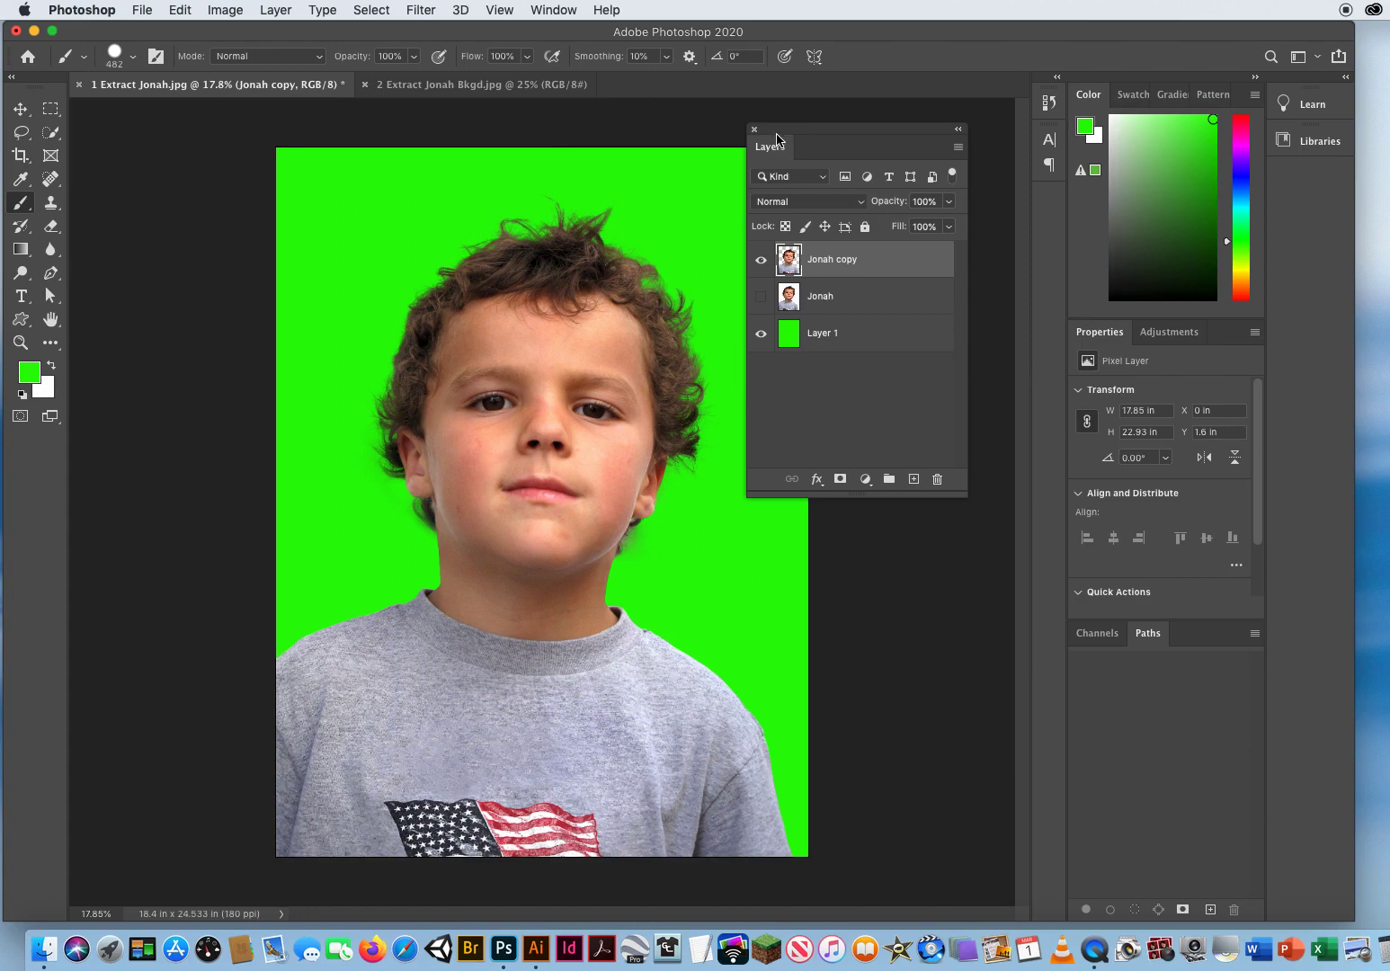
{"action": "left_click_drag", "start_coordinate": [776, 138], "coordinate": [901, 177]}
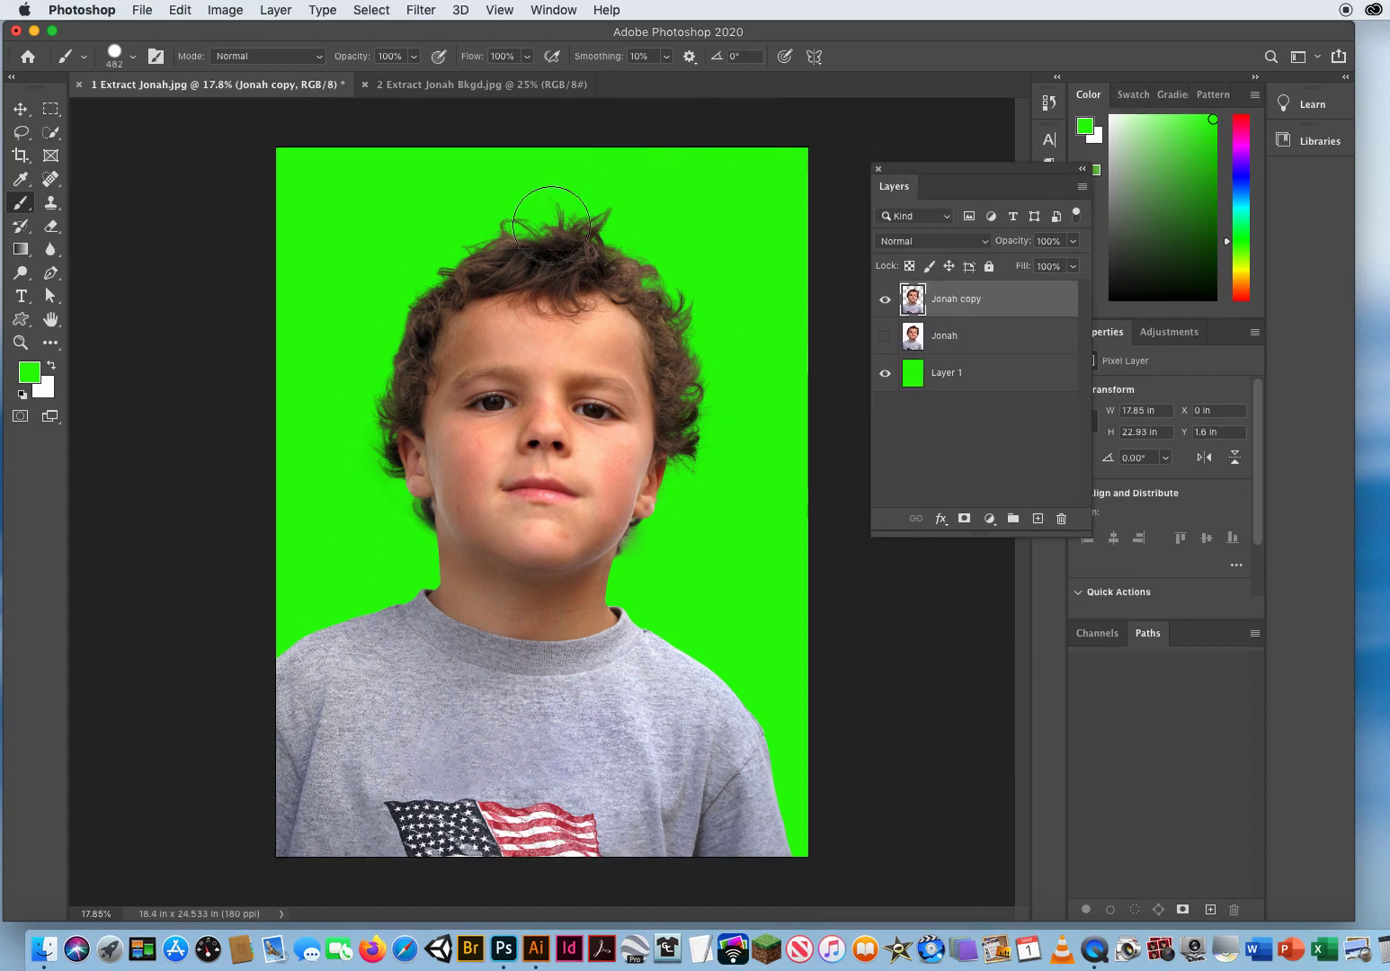
Drag the Jonah copy cutout into the colourful background document, position it, and zoom out to 16.67%
{"action": "left_click", "coordinate": [18, 111]}
{"action": "left_click", "coordinate": [459, 85]}
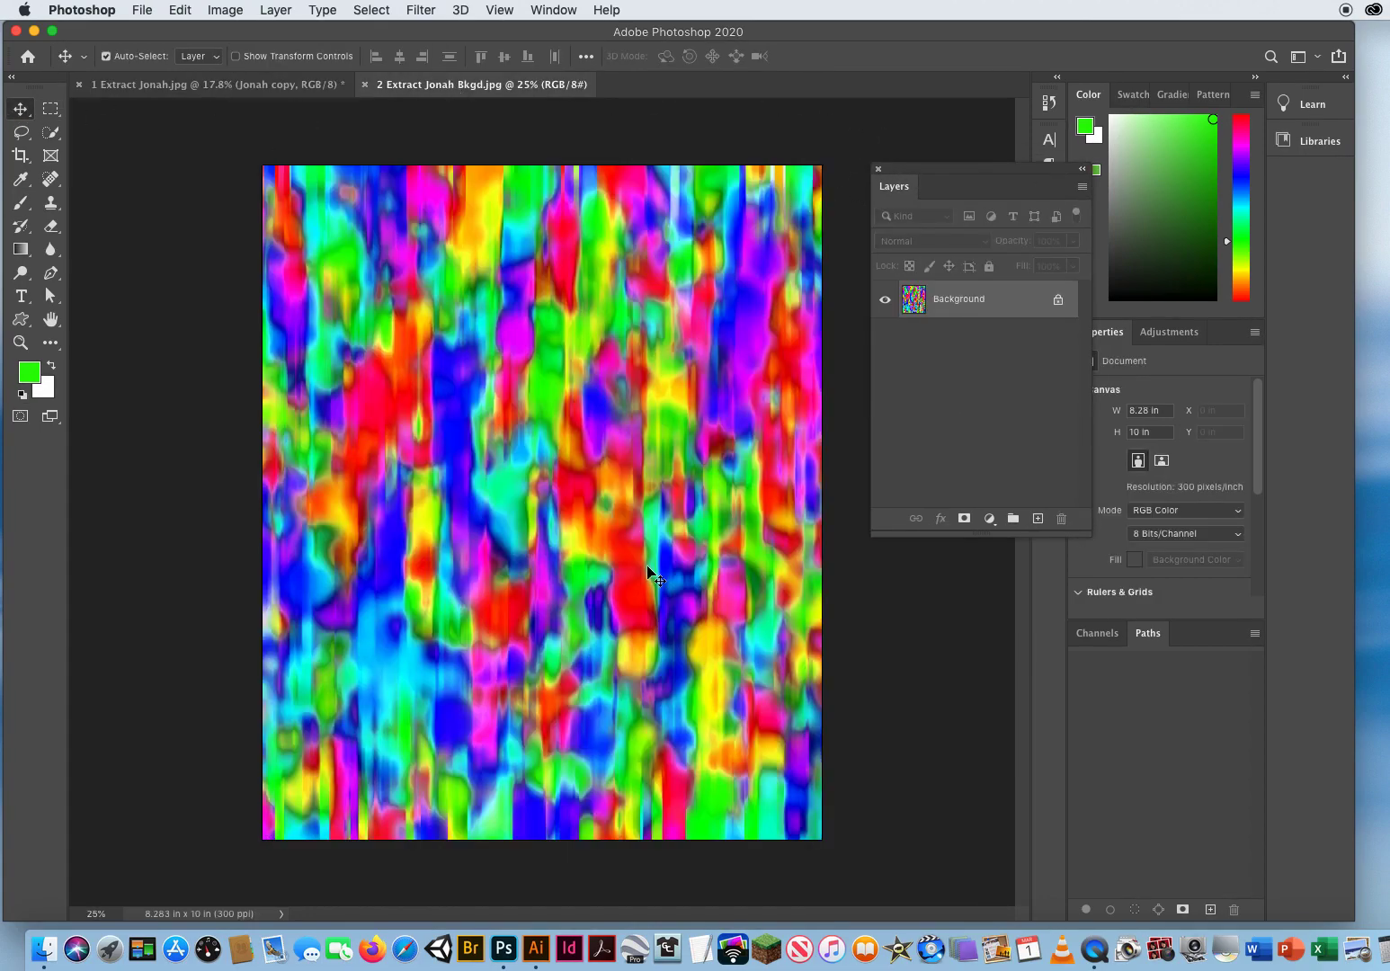
{"action": "left_click", "coordinate": [290, 86]}
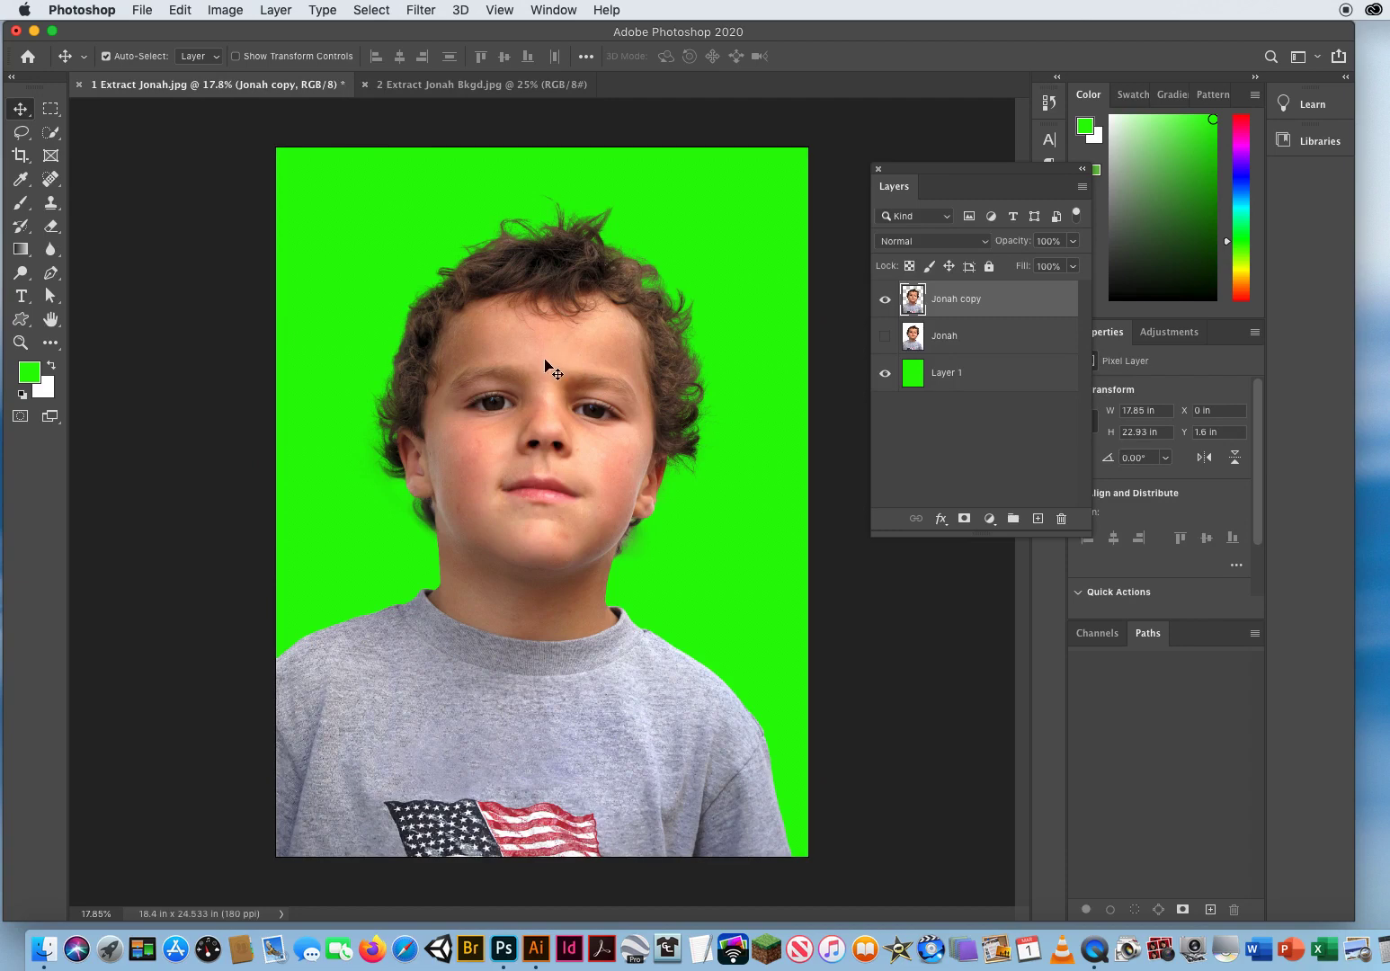
{"action": "left_click_drag", "start_coordinate": [550, 357], "coordinate": [462, 86]}
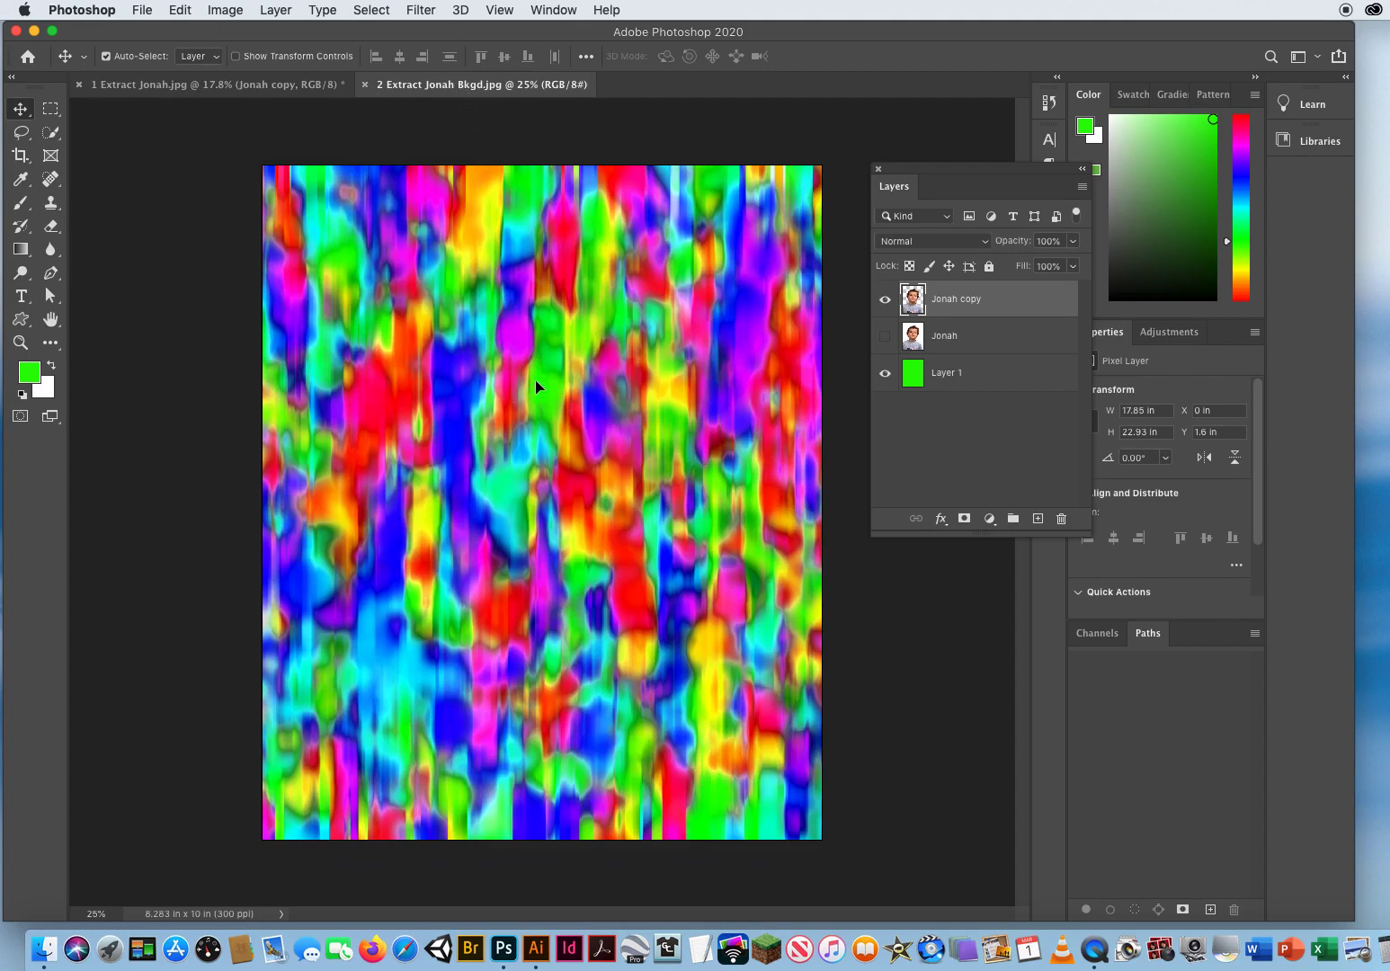
{"action": "left_click_drag", "start_coordinate": [537, 366], "coordinate": [536, 370]}
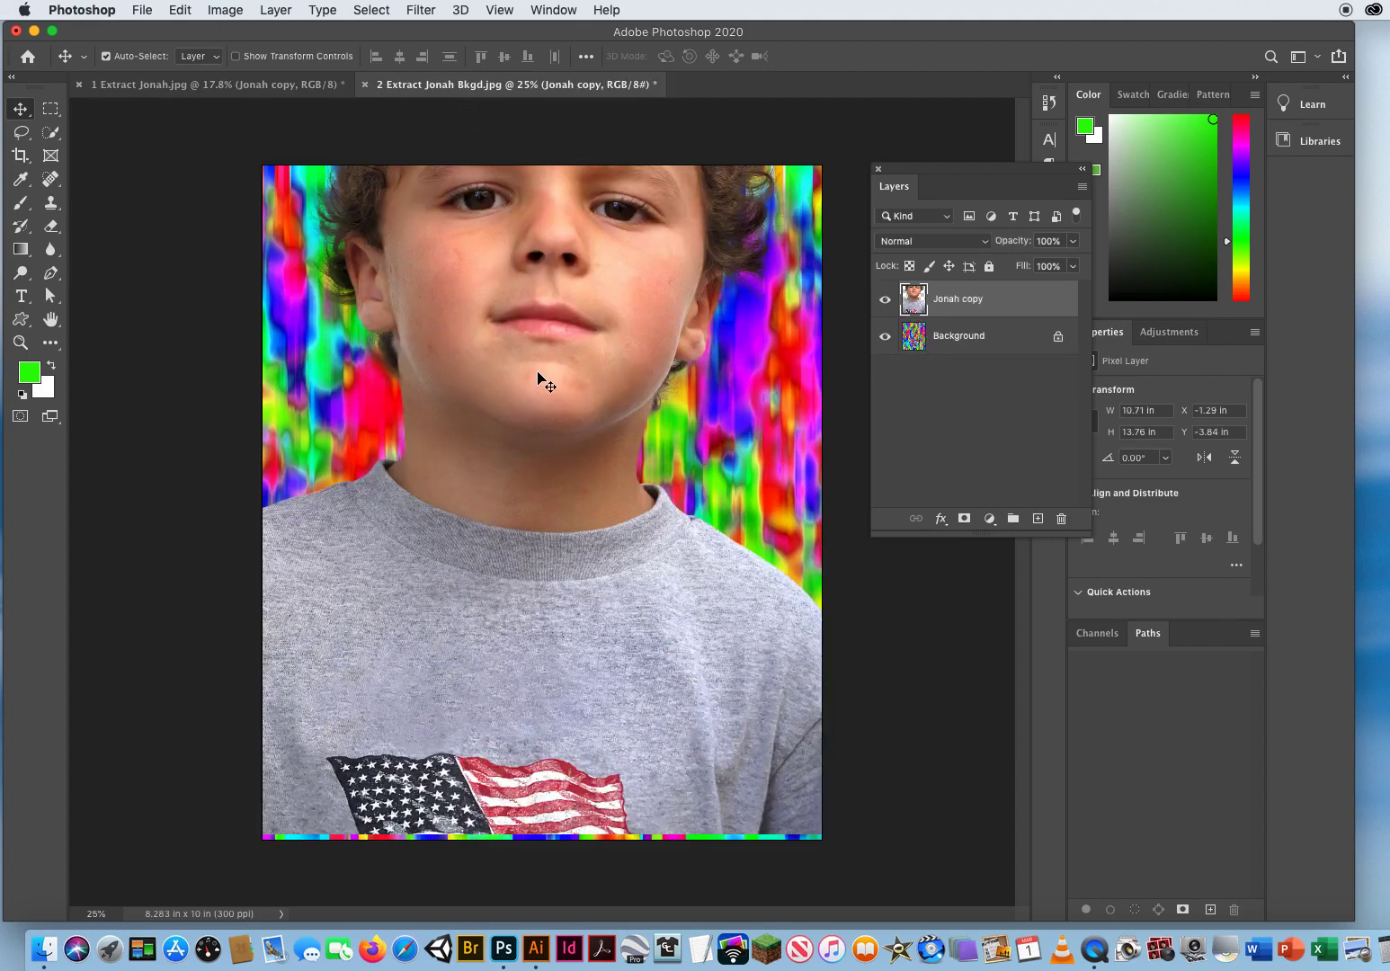
{"action": "mouse_move", "coordinate": [522, 288]}
{"action": "left_mouse_down"}
{"action": "mouse_move", "coordinate": [512, 423]}
{"action": "mouse_move", "coordinate": [530, 321]}
{"action": "left_mouse_up"}
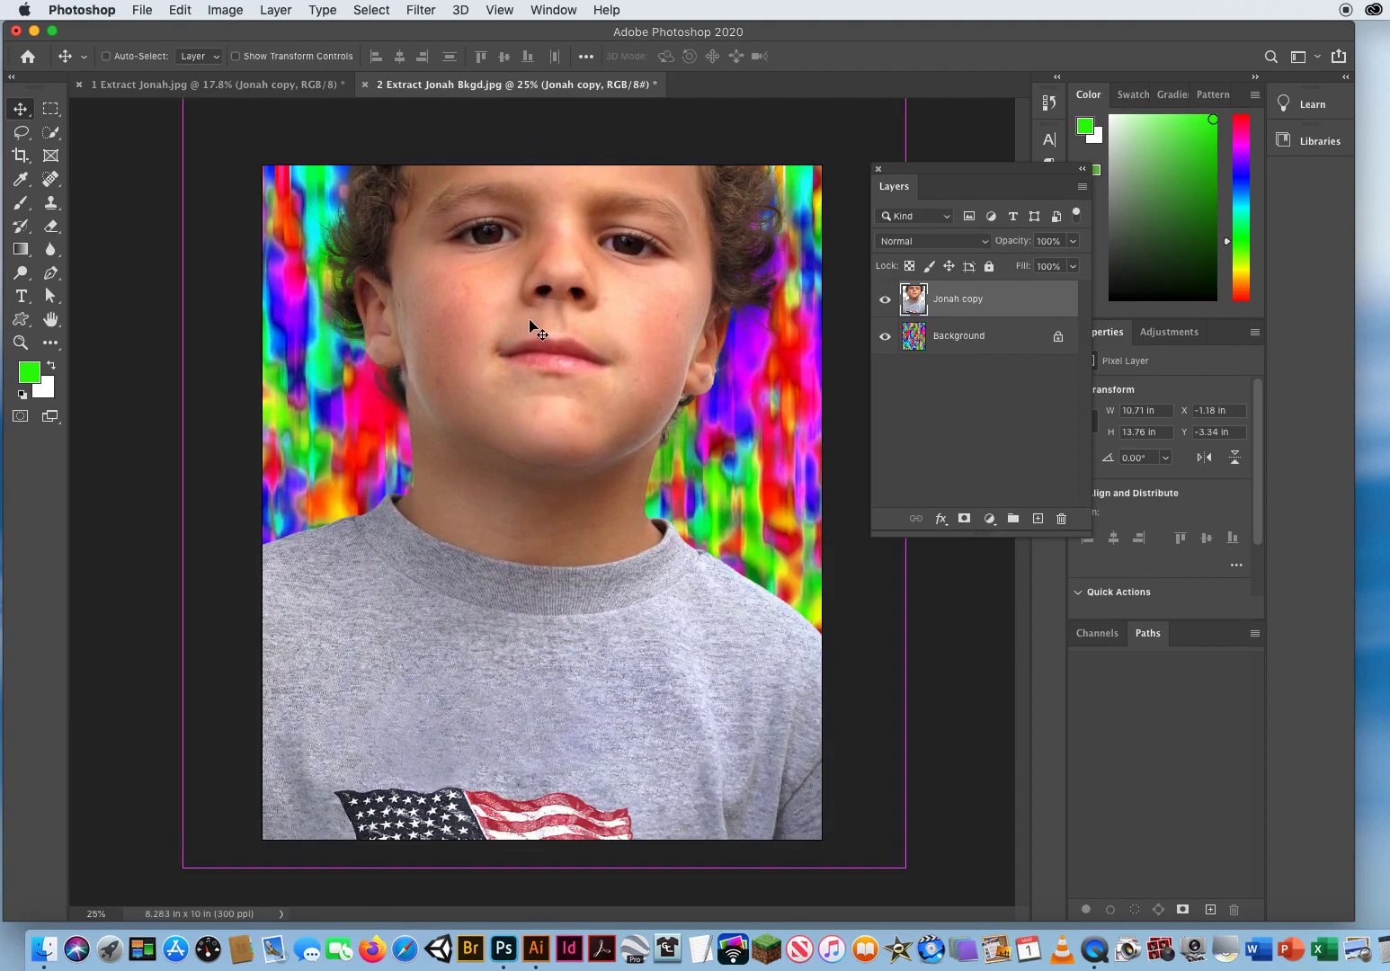
{"action": "key", "text": "super+minus"}
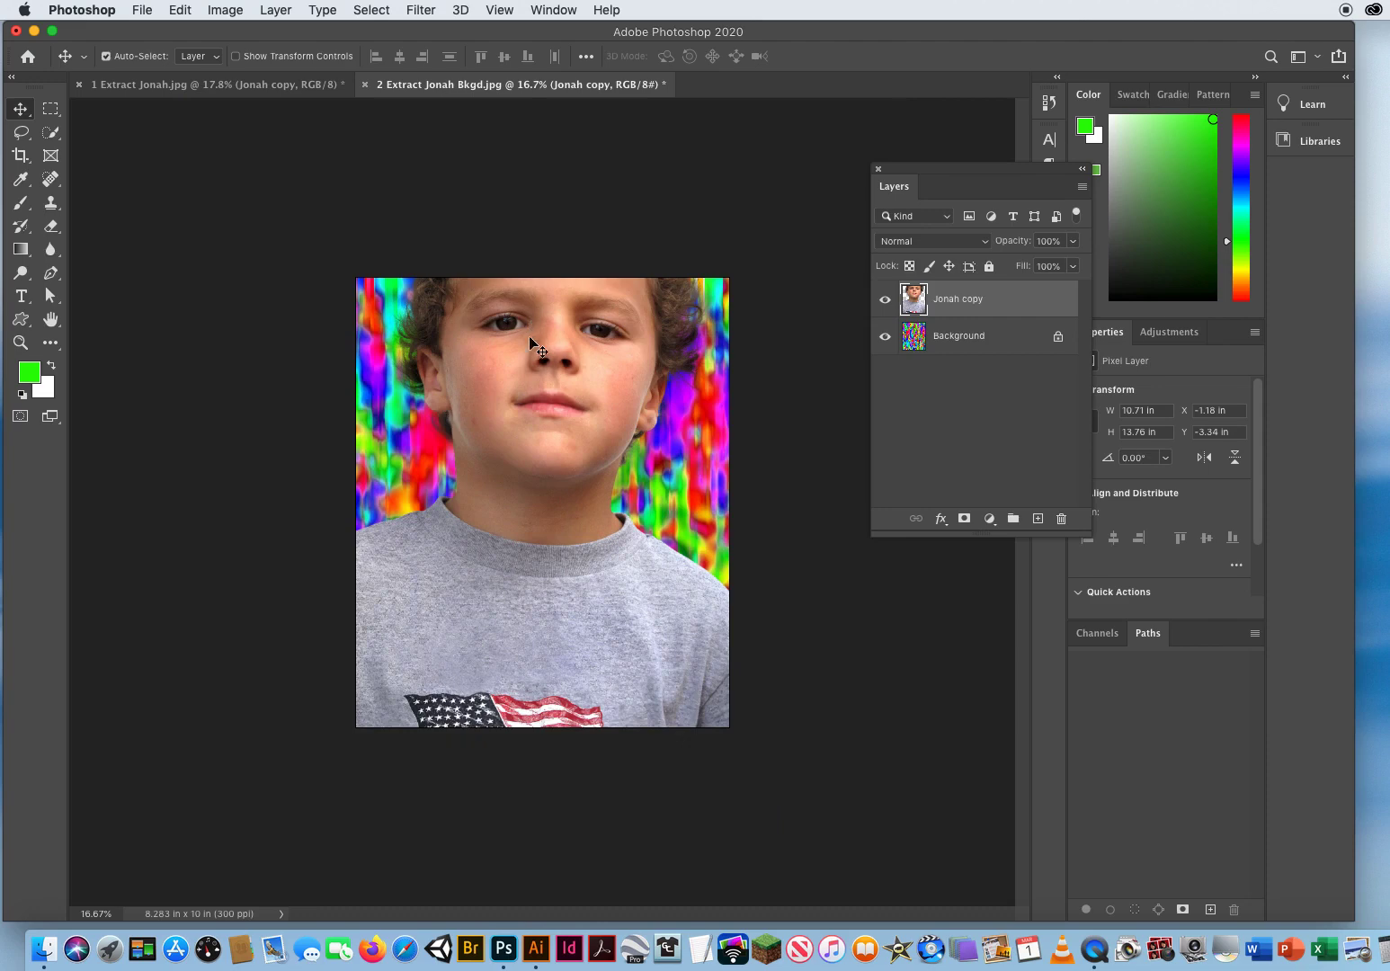
Scale the Jonah copy layer to 71.65% and centre it along the canvas bottom
{"action": "key", "text": "super+t"}
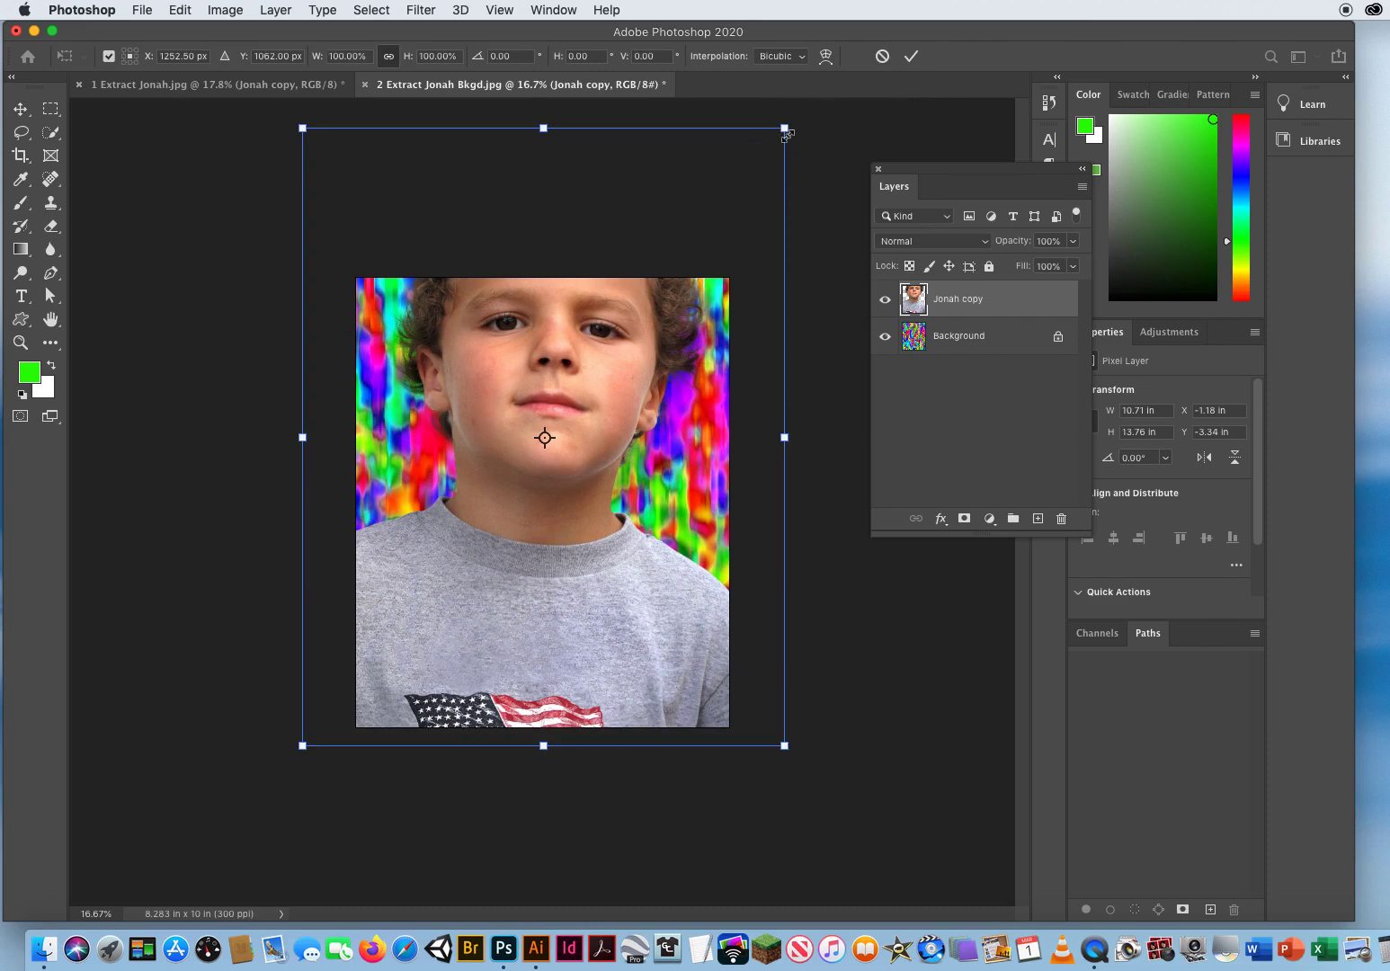
{"action": "left_click_drag", "start_coordinate": [784, 128], "coordinate": [634, 302]}
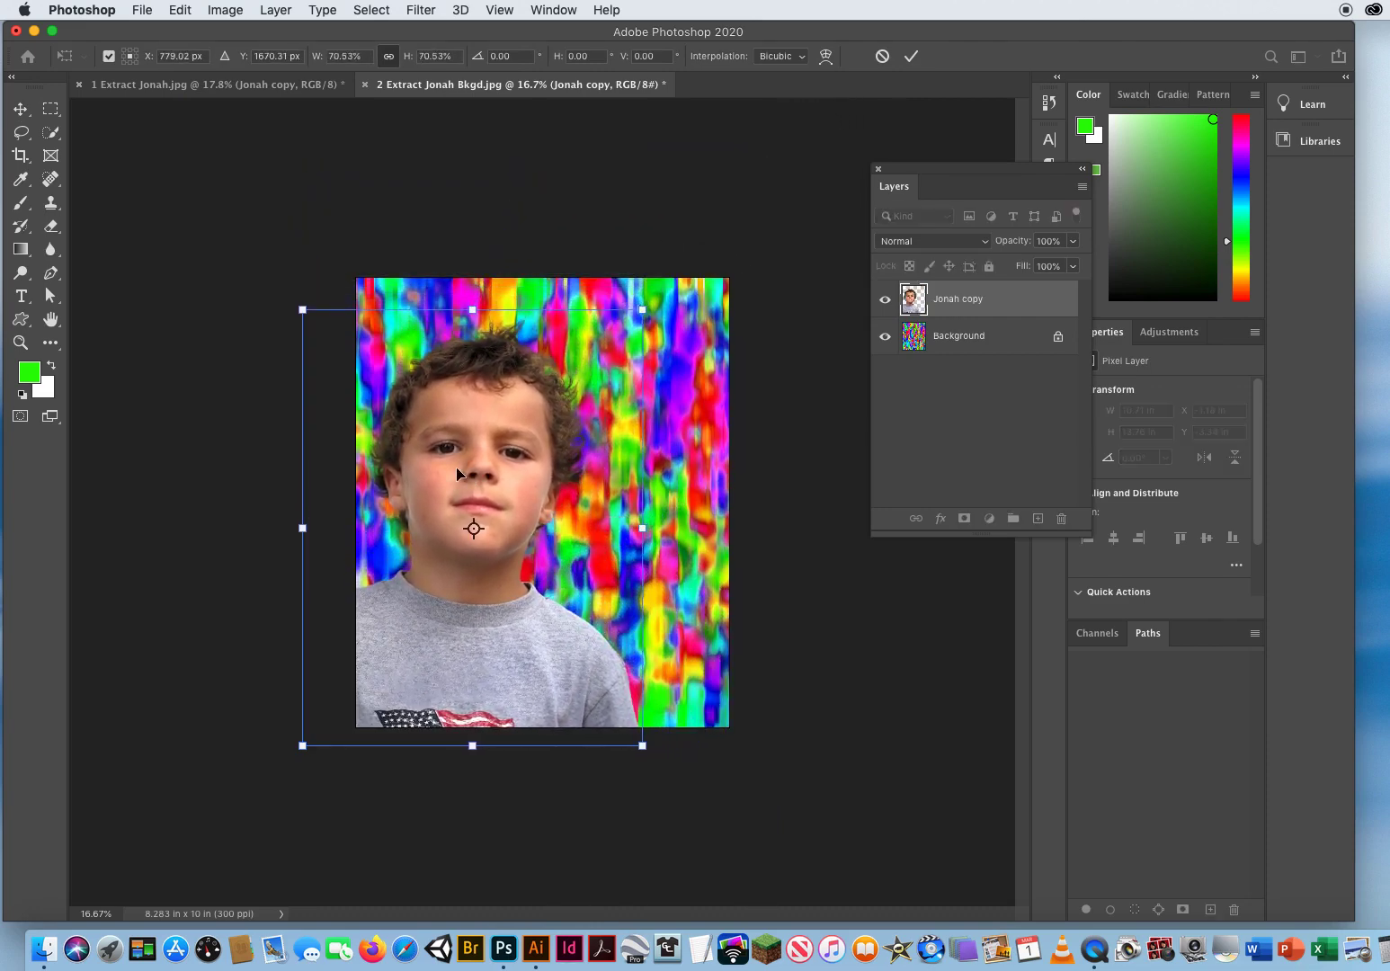
{"action": "left_click_drag", "start_coordinate": [456, 466], "coordinate": [506, 458]}
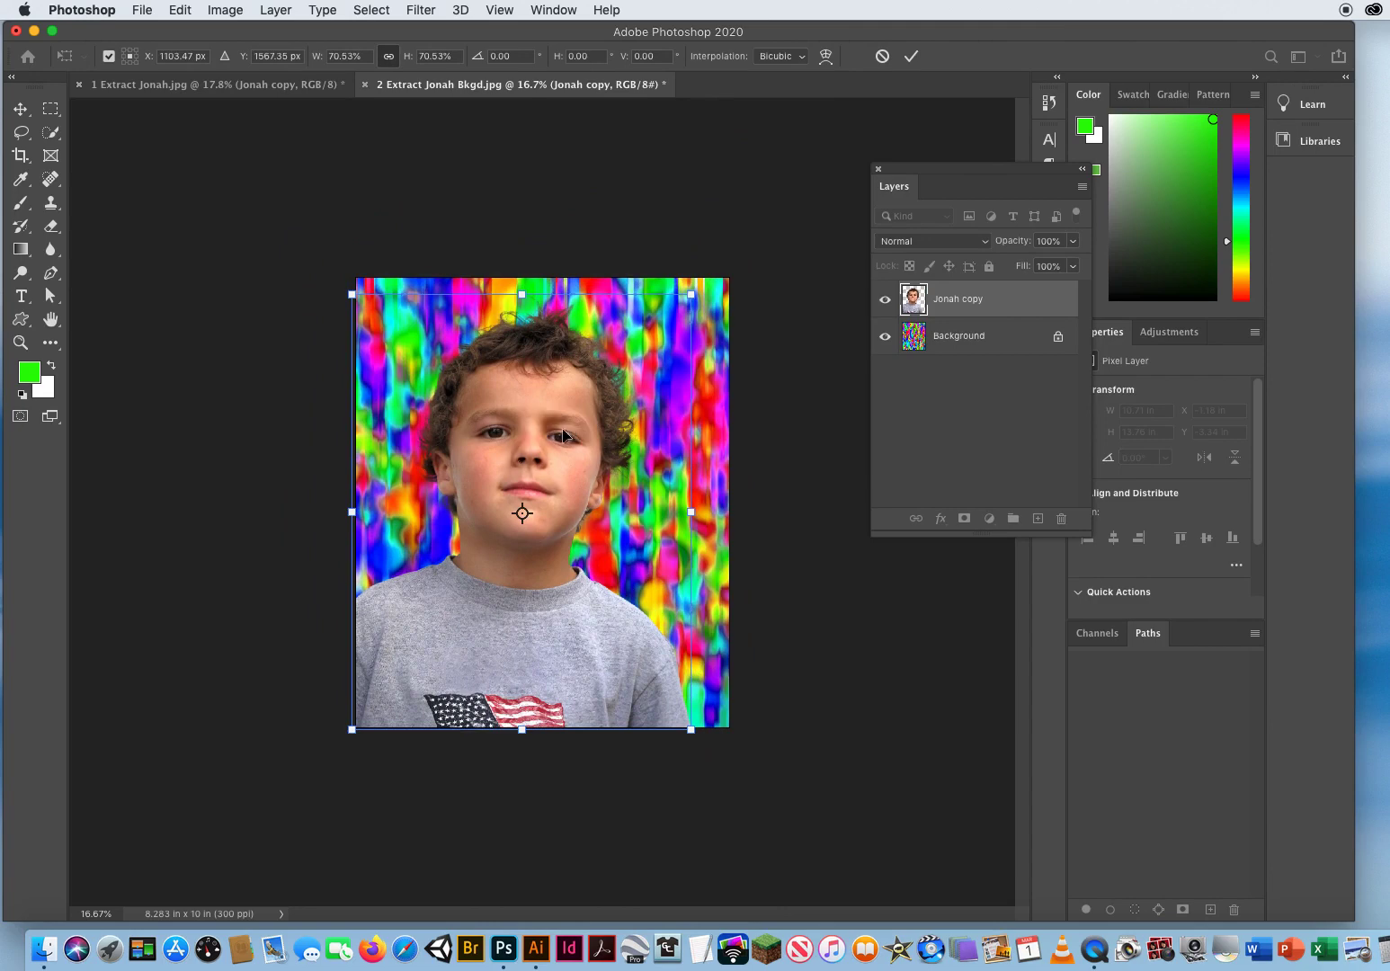
{"action": "left_click_drag", "start_coordinate": [691, 294], "coordinate": [697, 286]}
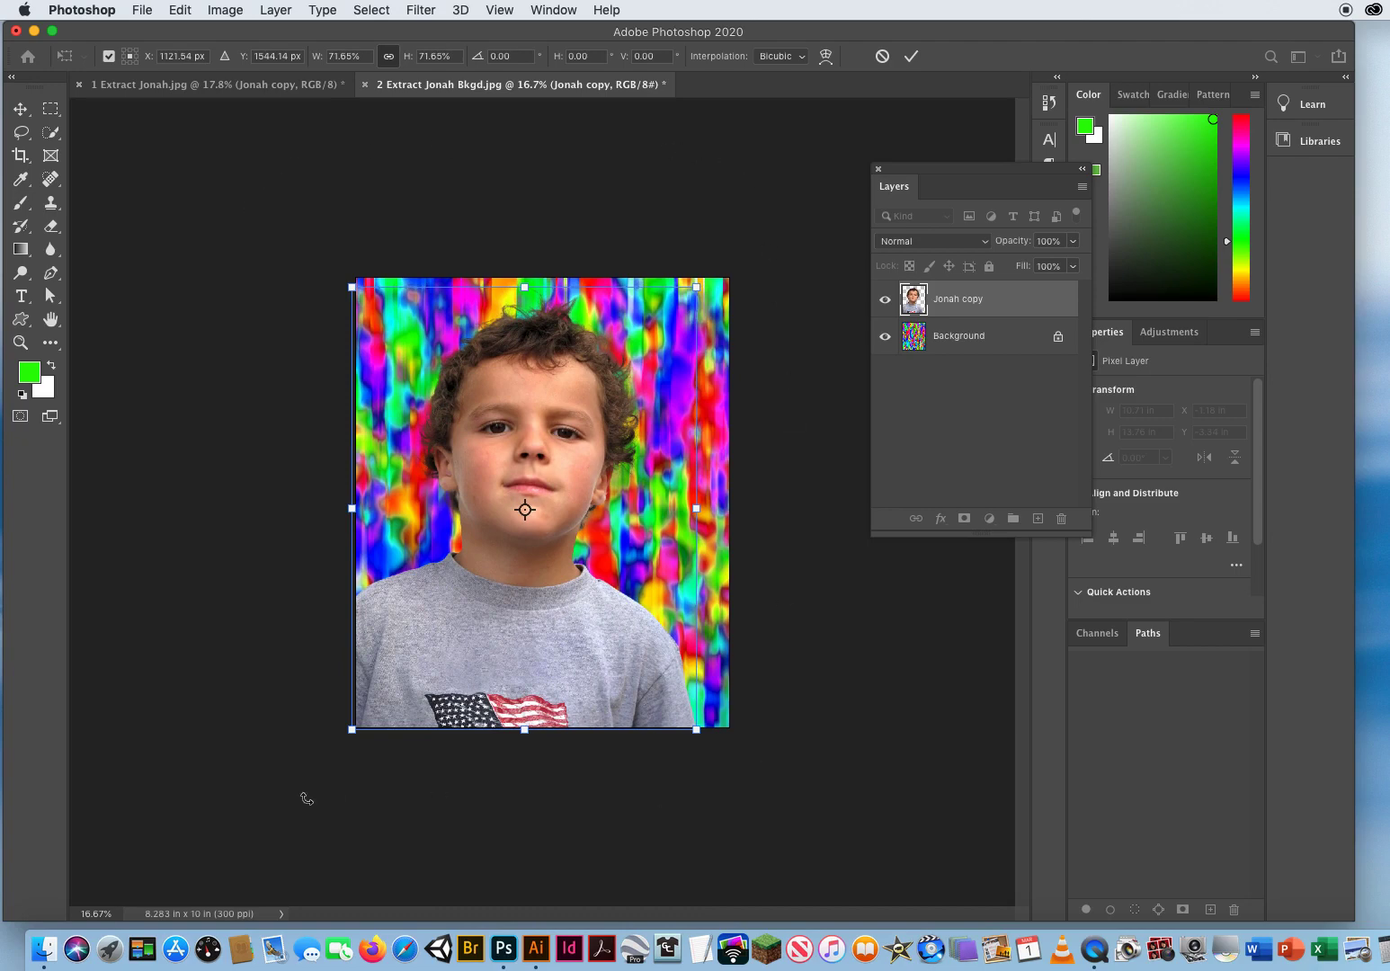
{"action": "key", "text": "Return"}
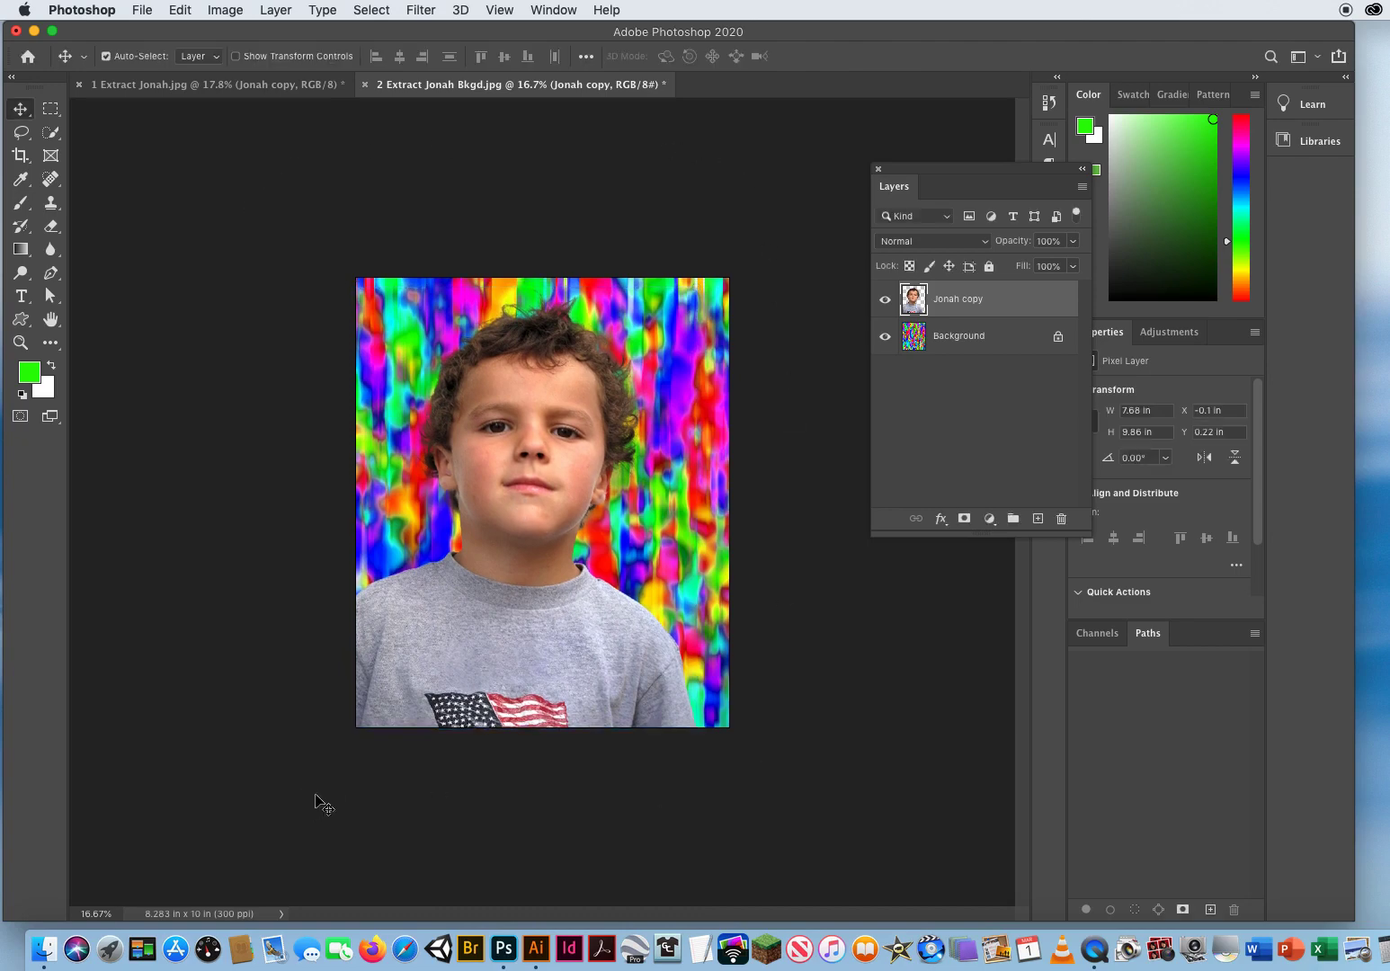
Zoom in close on the boy's curly hair edges at his side and the top of his head
{"action": "left_click", "coordinate": [20, 343]}
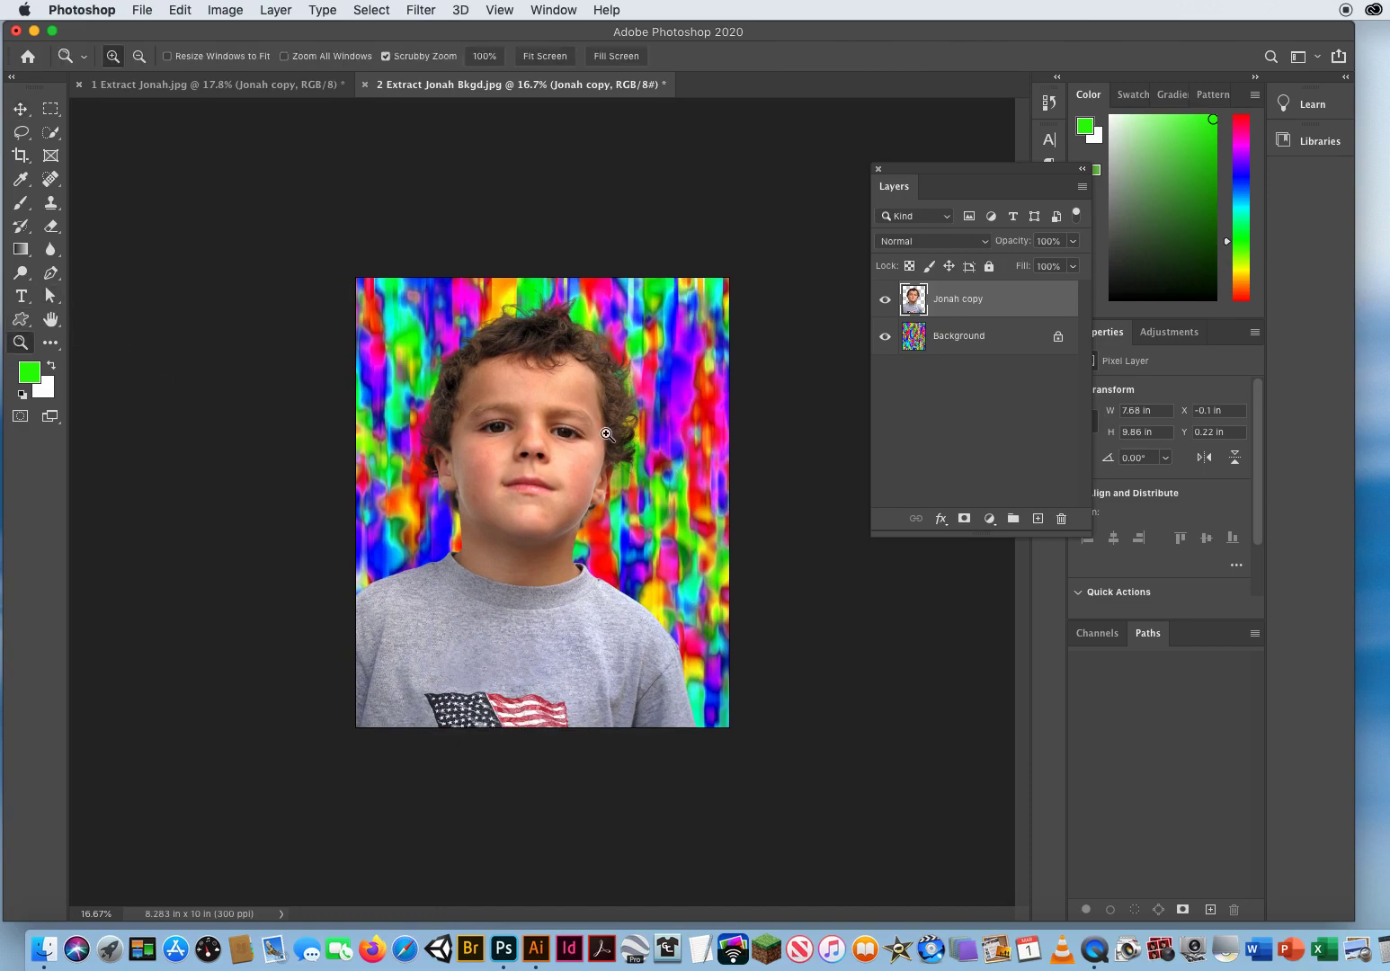
{"action": "left_click_drag", "start_coordinate": [611, 435], "coordinate": [732, 457]}
{"action": "left_click_drag", "start_coordinate": [748, 290], "coordinate": [755, 574]}
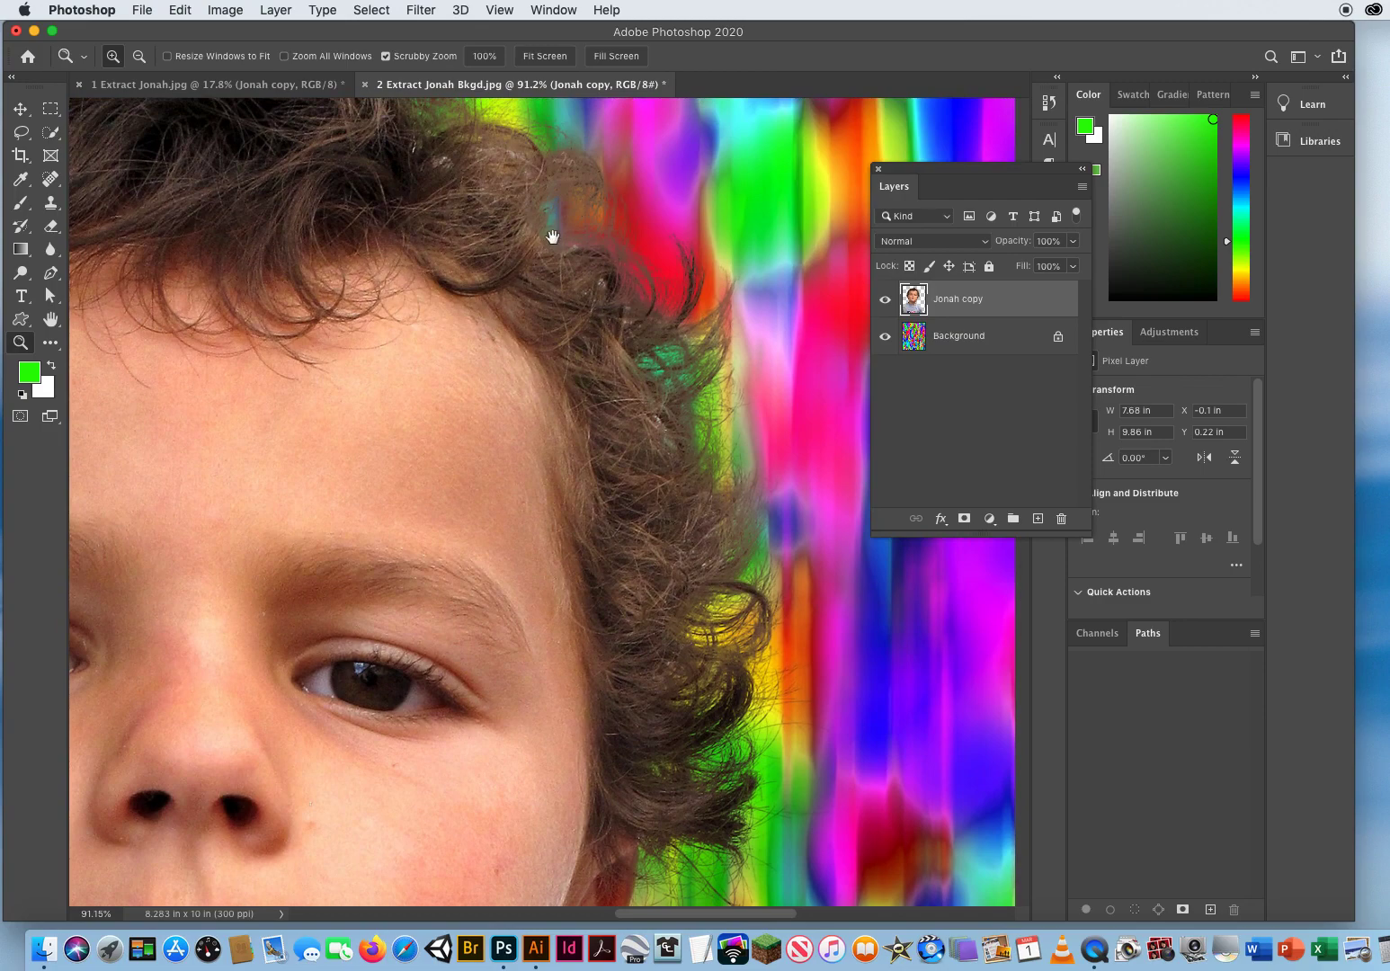
{"action": "left_click_drag", "start_coordinate": [552, 238], "coordinate": [666, 548]}
{"action": "left_click_drag", "start_coordinate": [307, 332], "coordinate": [624, 319]}
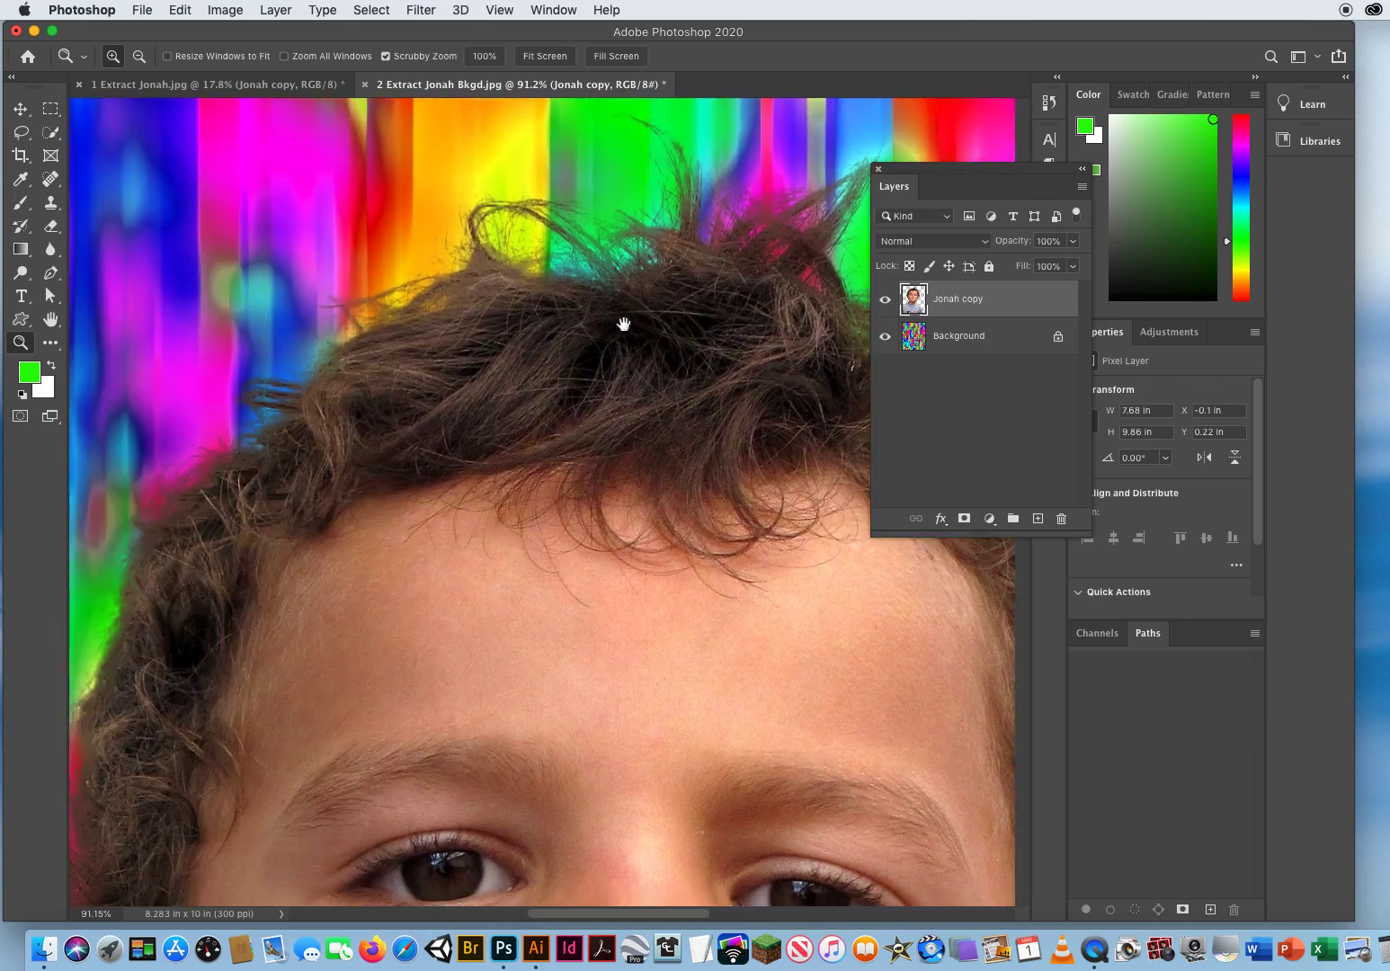
Pan down over the eyes, nose and chin, then zoom back out with the Move tool active
{"action": "left_click_drag", "start_coordinate": [193, 566], "coordinate": [318, 335]}
{"action": "left_click_drag", "start_coordinate": [243, 726], "coordinate": [261, 488]}
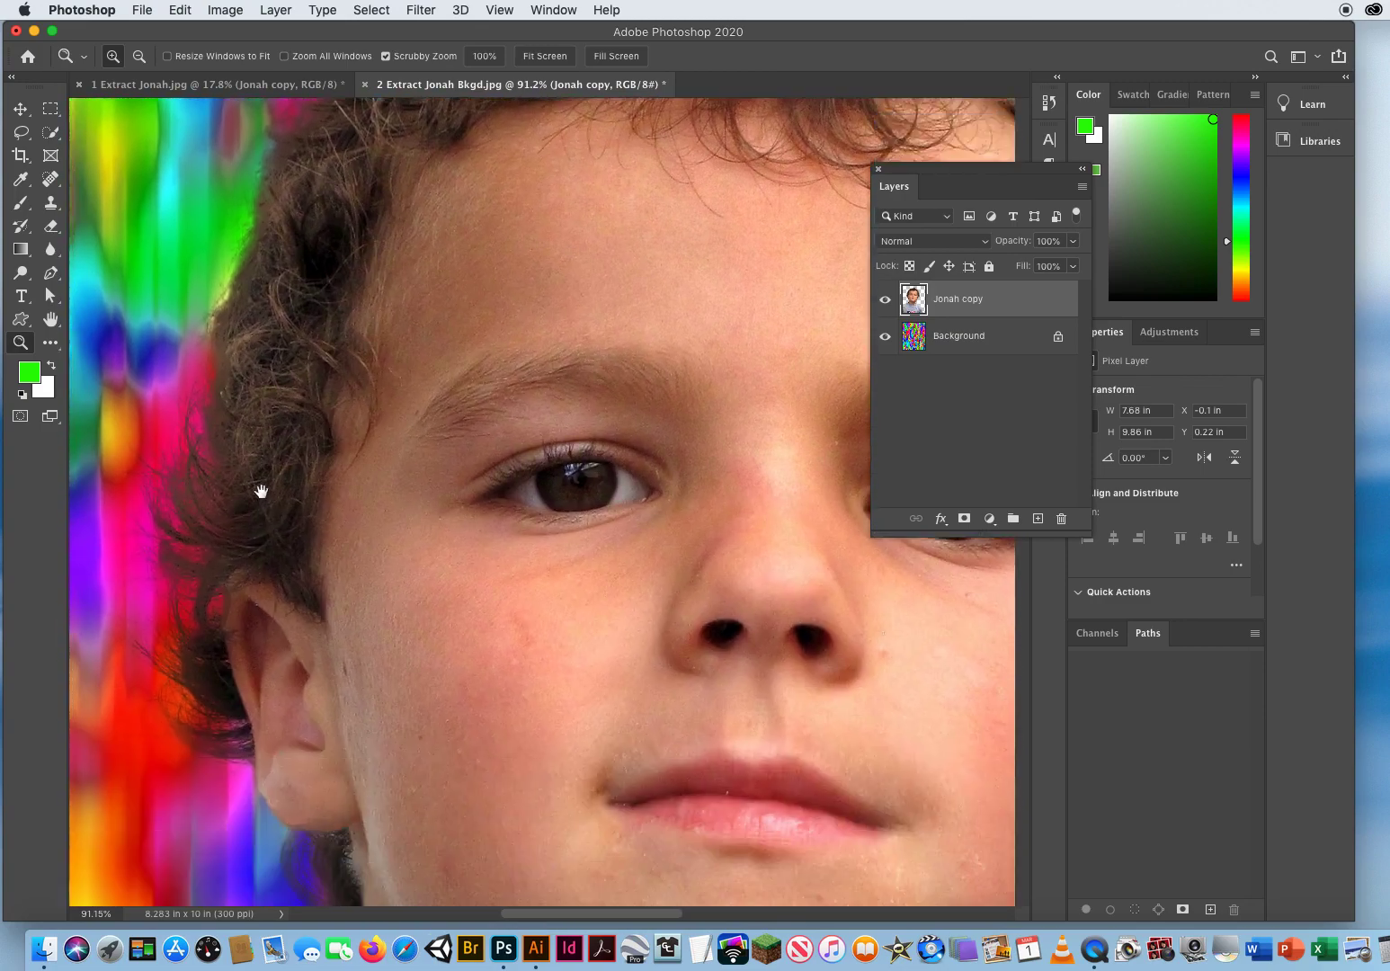
{"action": "left_click_drag", "start_coordinate": [314, 593], "coordinate": [313, 475]}
{"action": "left_click_drag", "start_coordinate": [478, 572], "coordinate": [330, 458]}
{"action": "left_click_drag", "start_coordinate": [485, 514], "coordinate": [395, 504]}
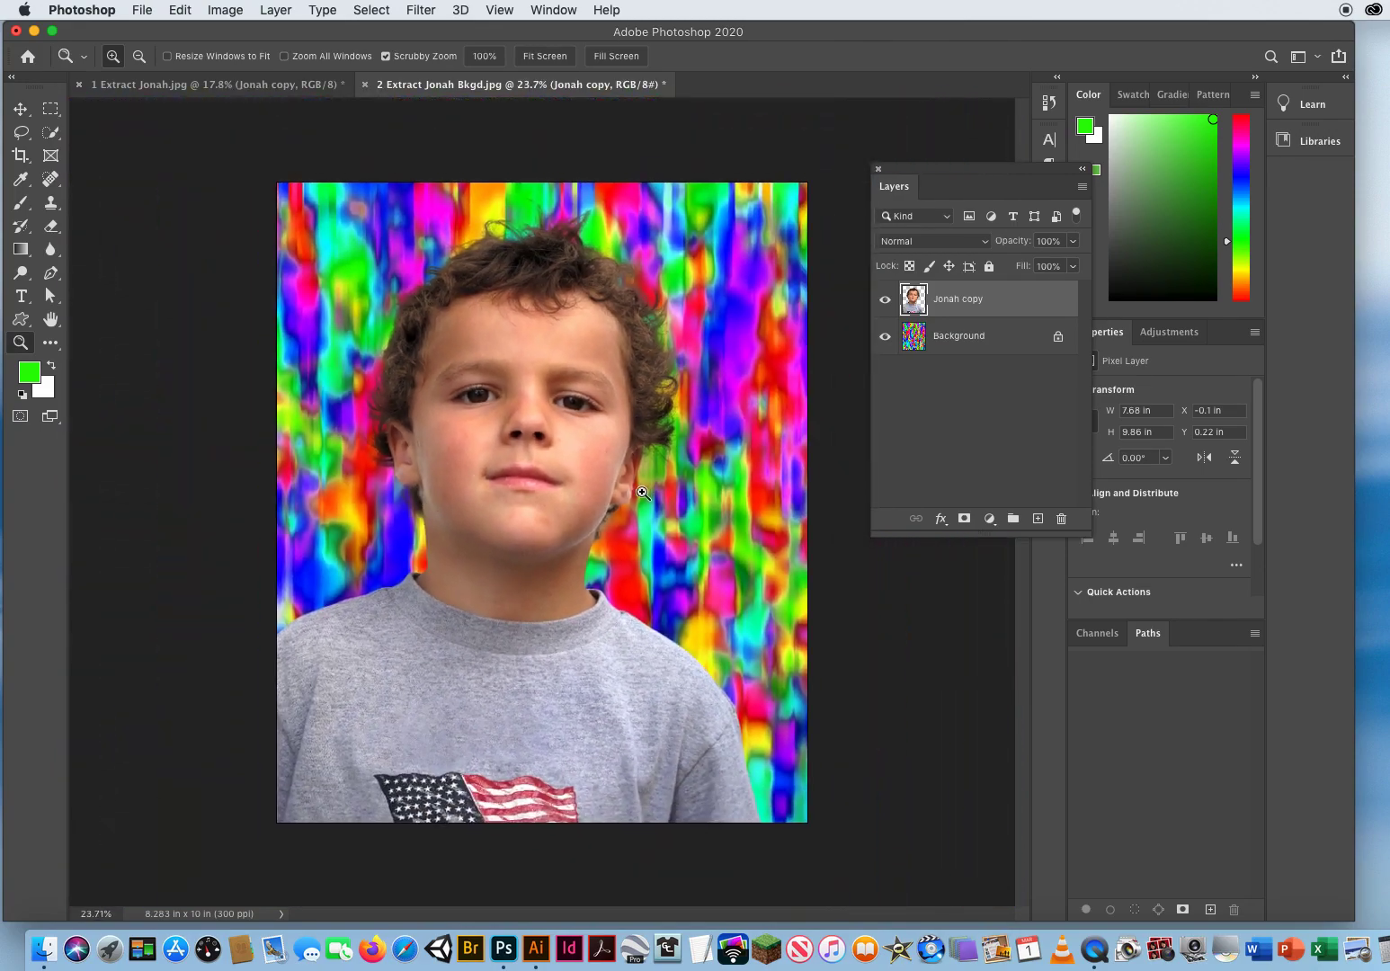
{"action": "left_click", "coordinate": [19, 109]}
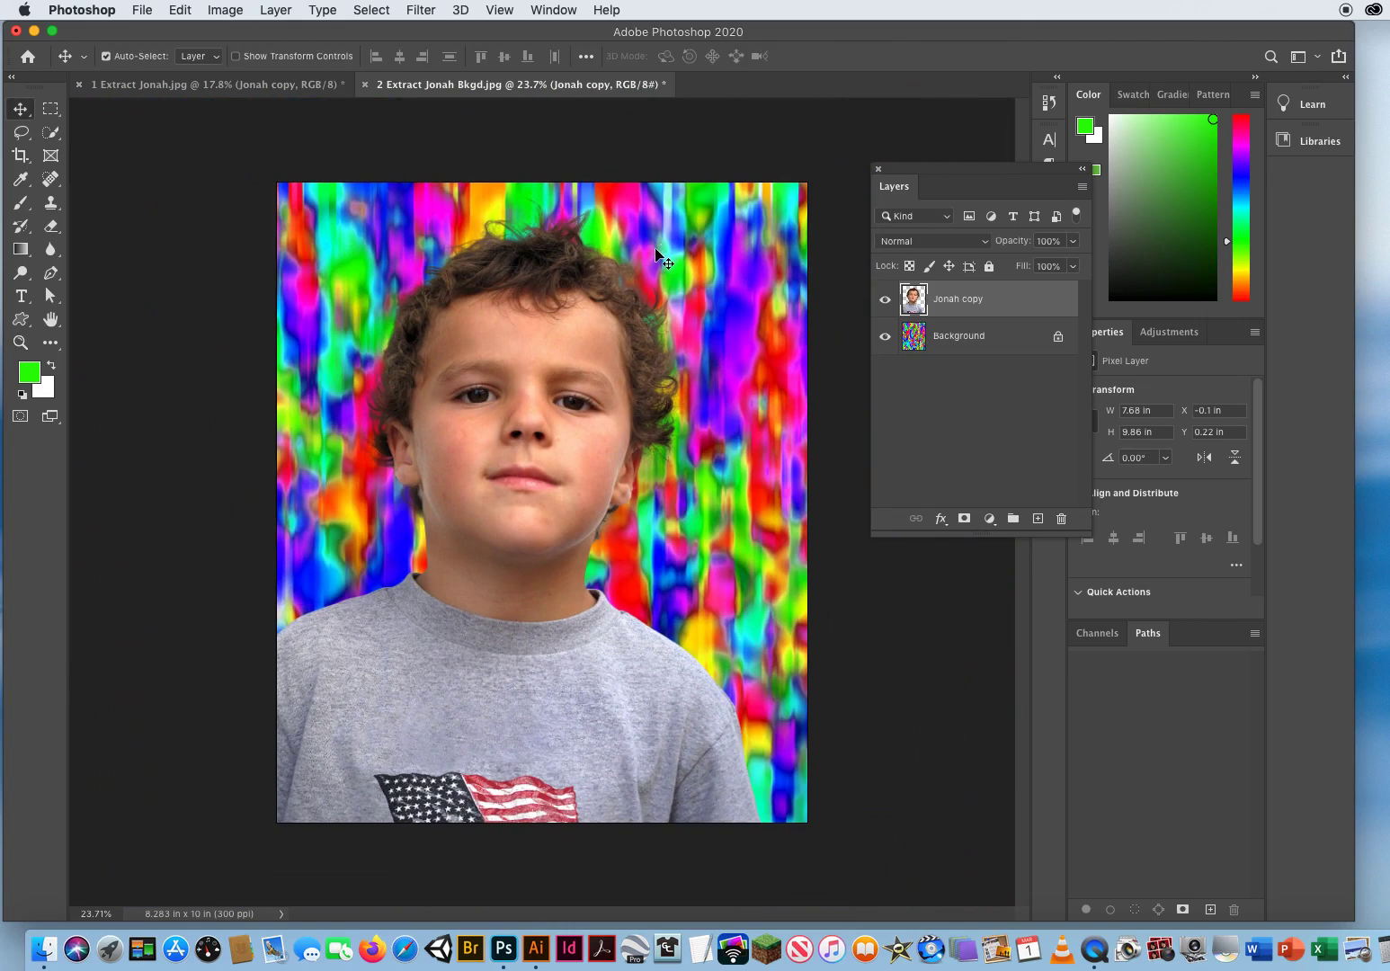
Apply a Gaussian Blur of about 20.4 pixels radius to the painted Background layer
{"action": "left_click", "coordinate": [960, 336]}
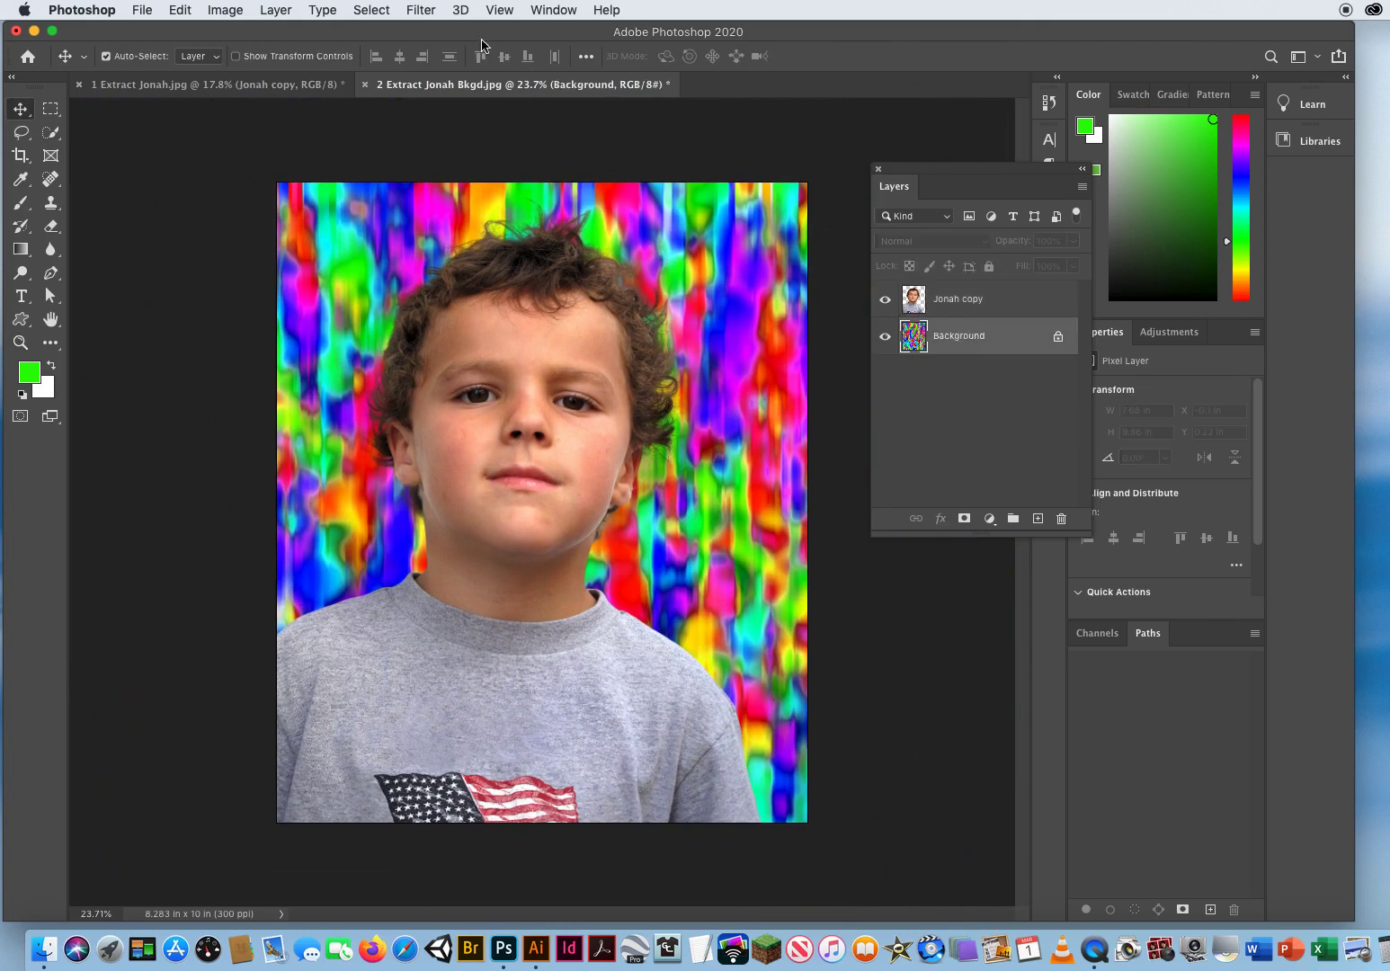
{"action": "left_click", "coordinate": [421, 11]}
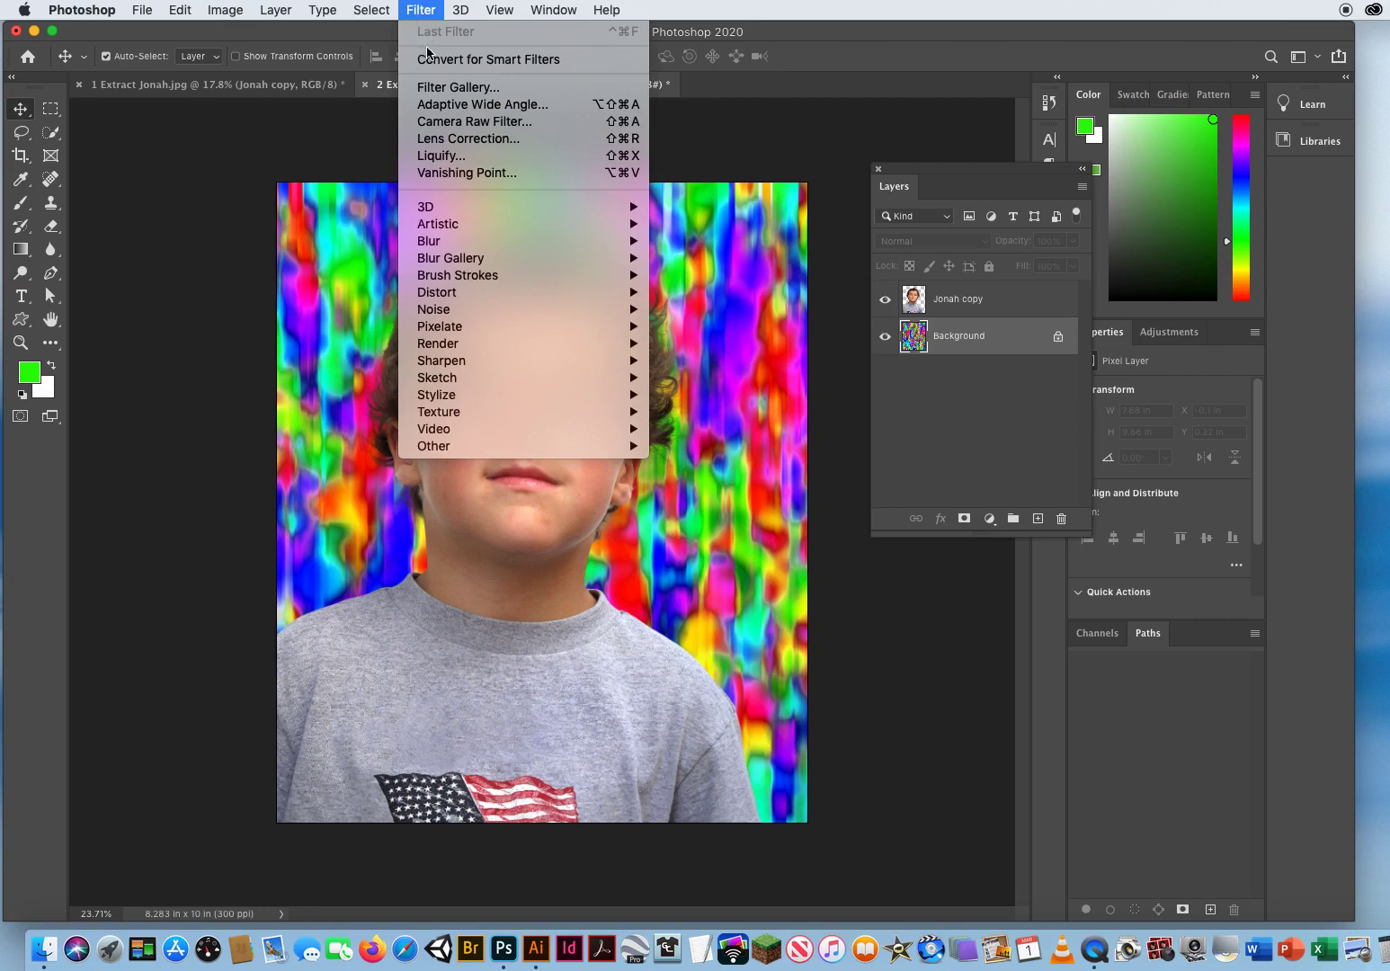
{"action": "mouse_move", "coordinate": [437, 244]}
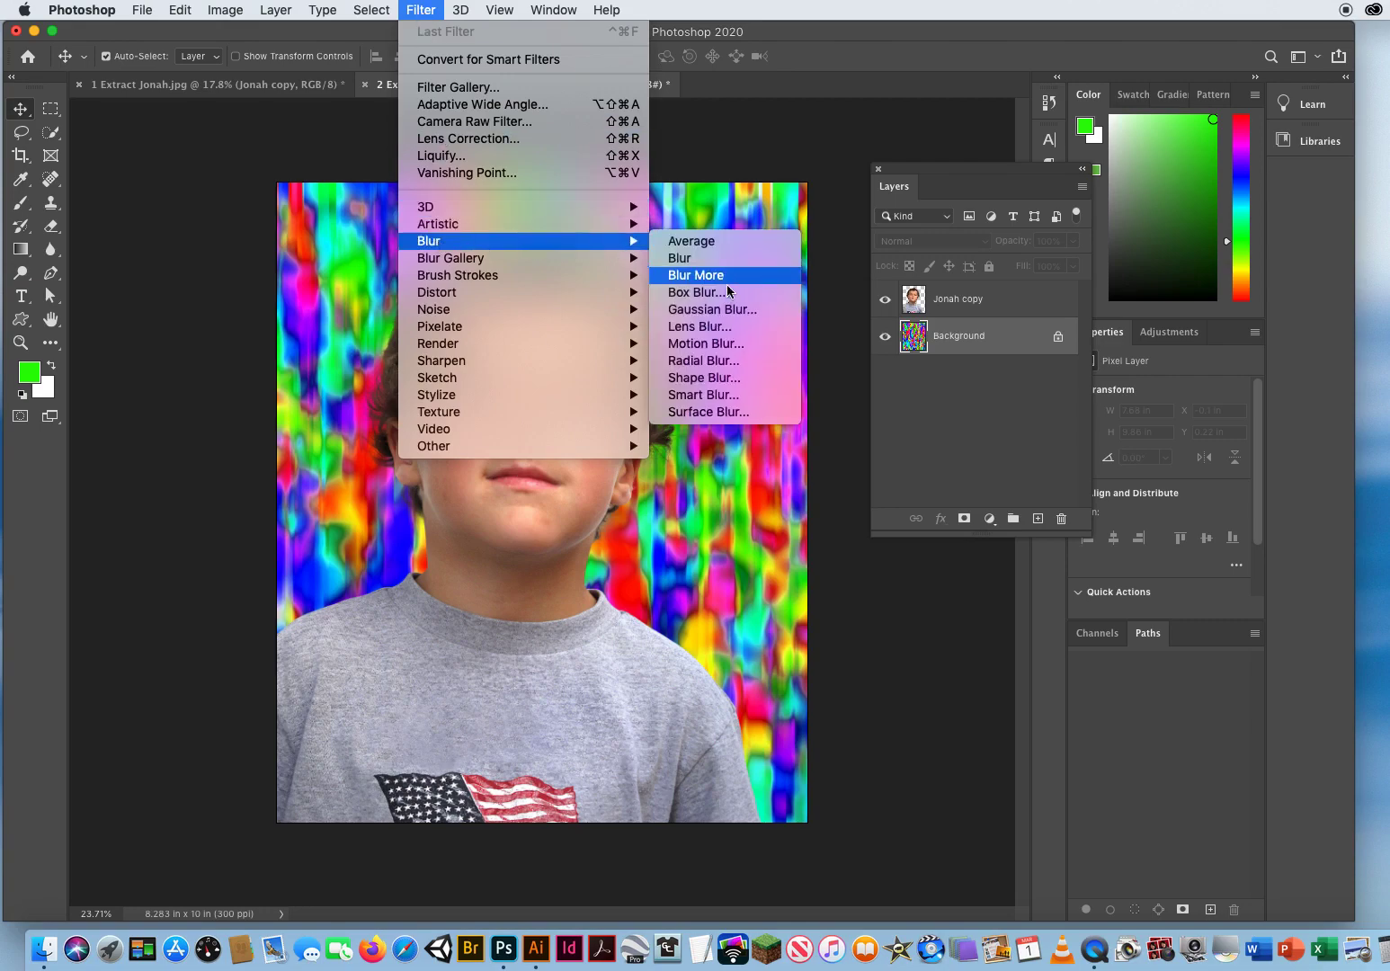
{"action": "left_click", "coordinate": [713, 309]}
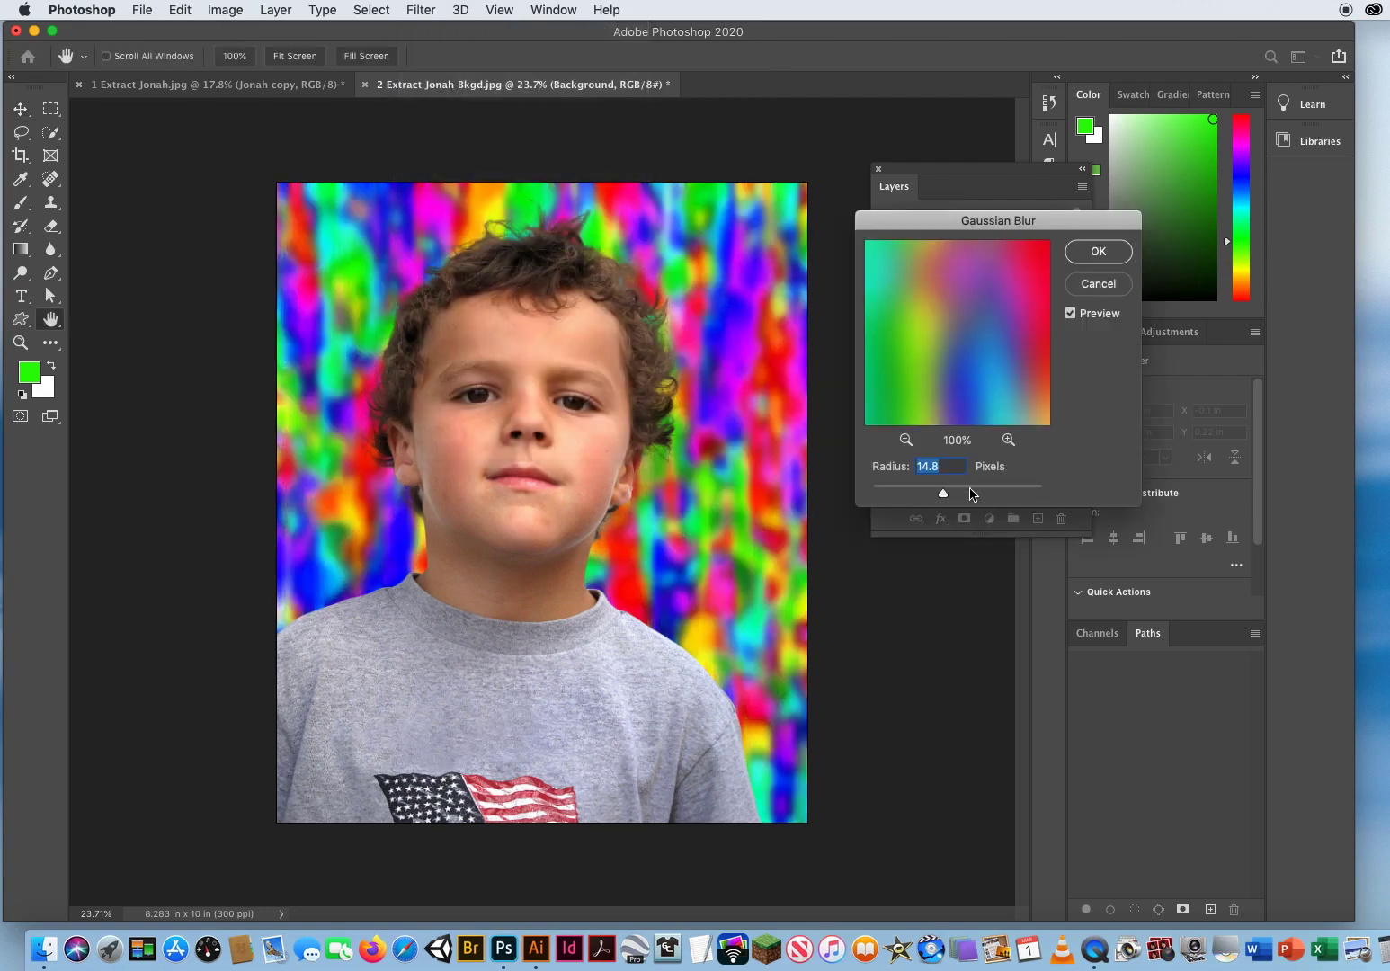
{"action": "left_click_drag", "start_coordinate": [945, 498], "coordinate": [947, 497]}
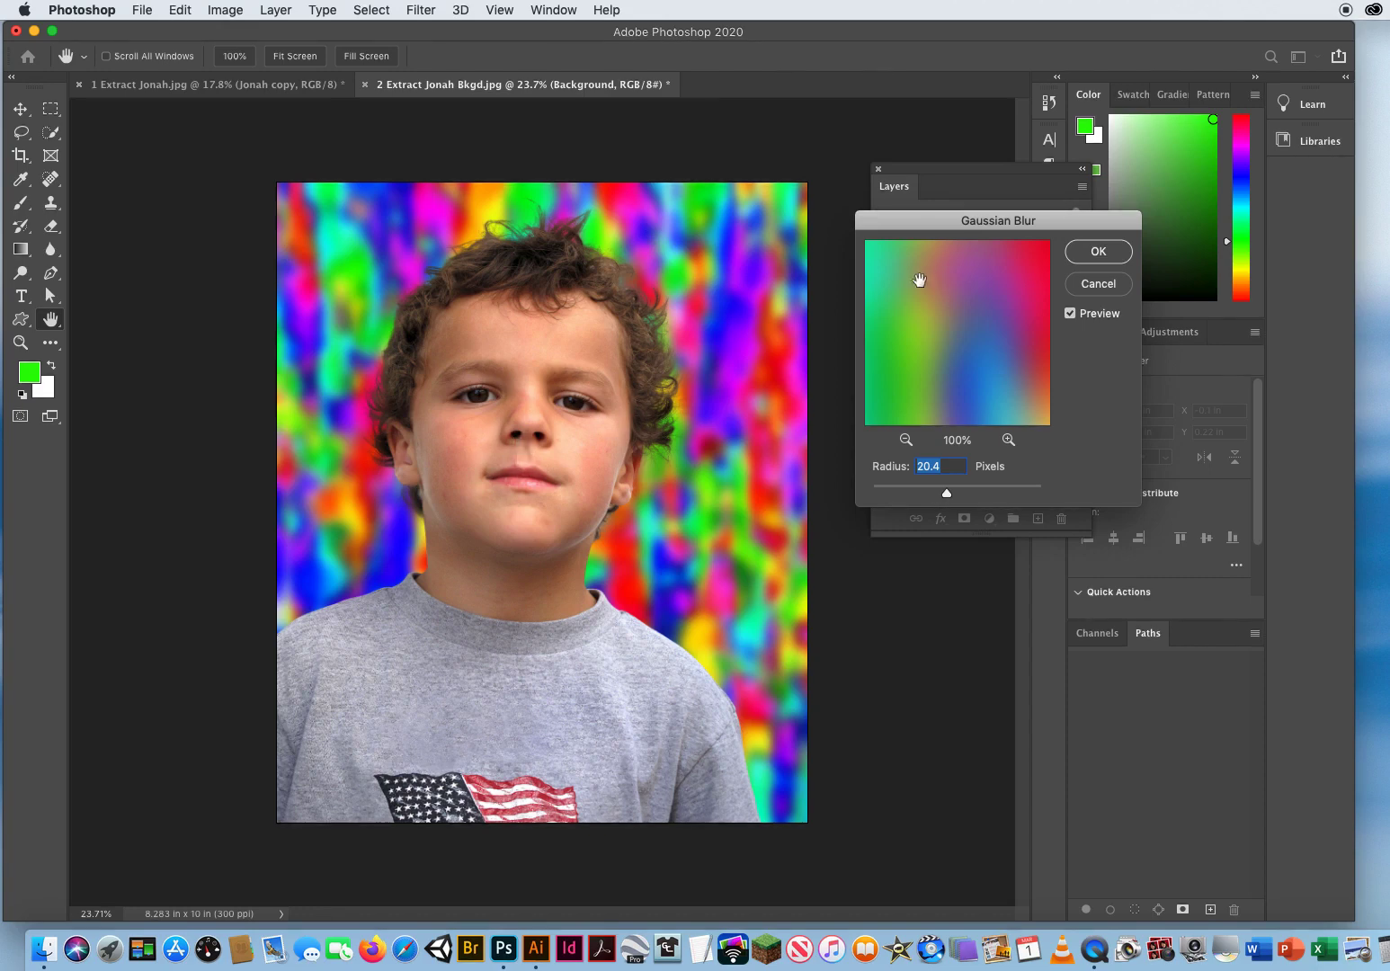
{"action": "left_click", "coordinate": [1095, 253]}
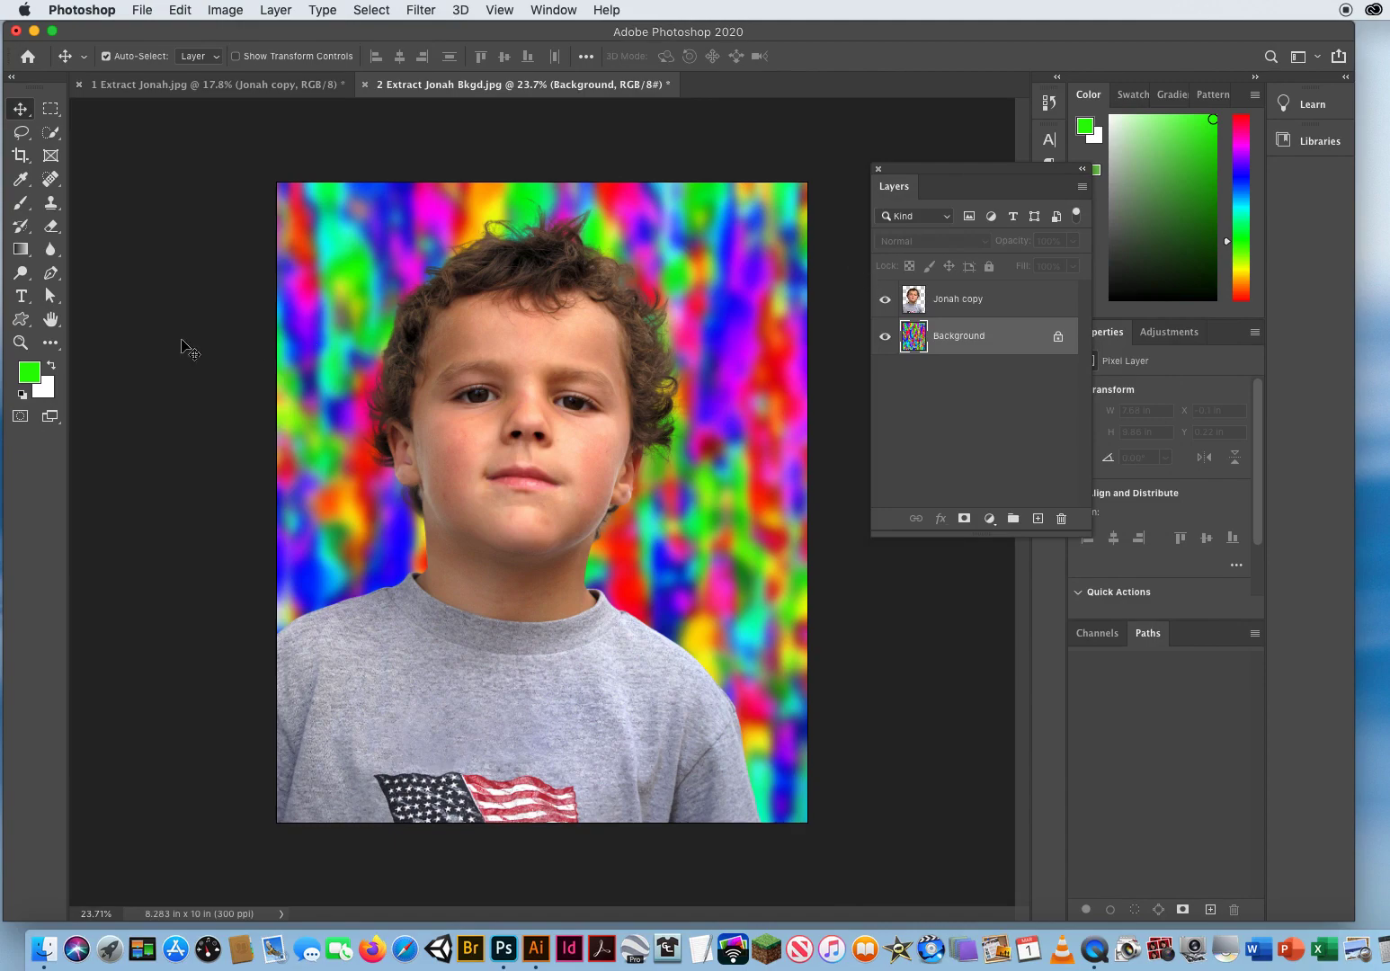
{"action": "left_click", "coordinate": [21, 342]}
{"action": "left_click_drag", "start_coordinate": [653, 441], "coordinate": [710, 397]}
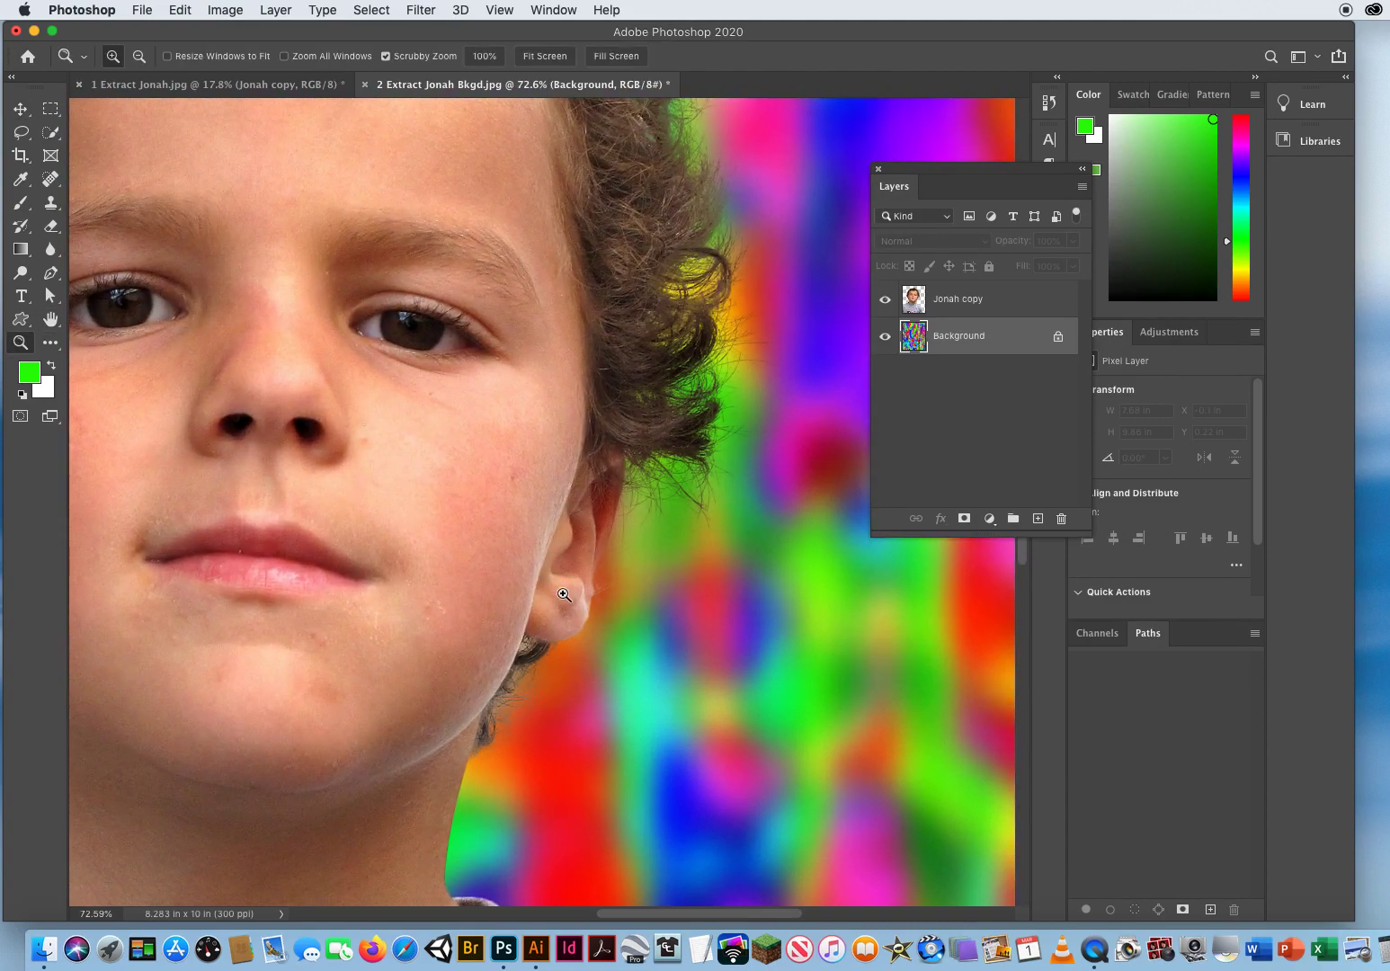
{"action": "left_click_drag", "start_coordinate": [761, 269], "coordinate": [807, 274]}
{"action": "left_click_drag", "start_coordinate": [708, 467], "coordinate": [478, 552]}
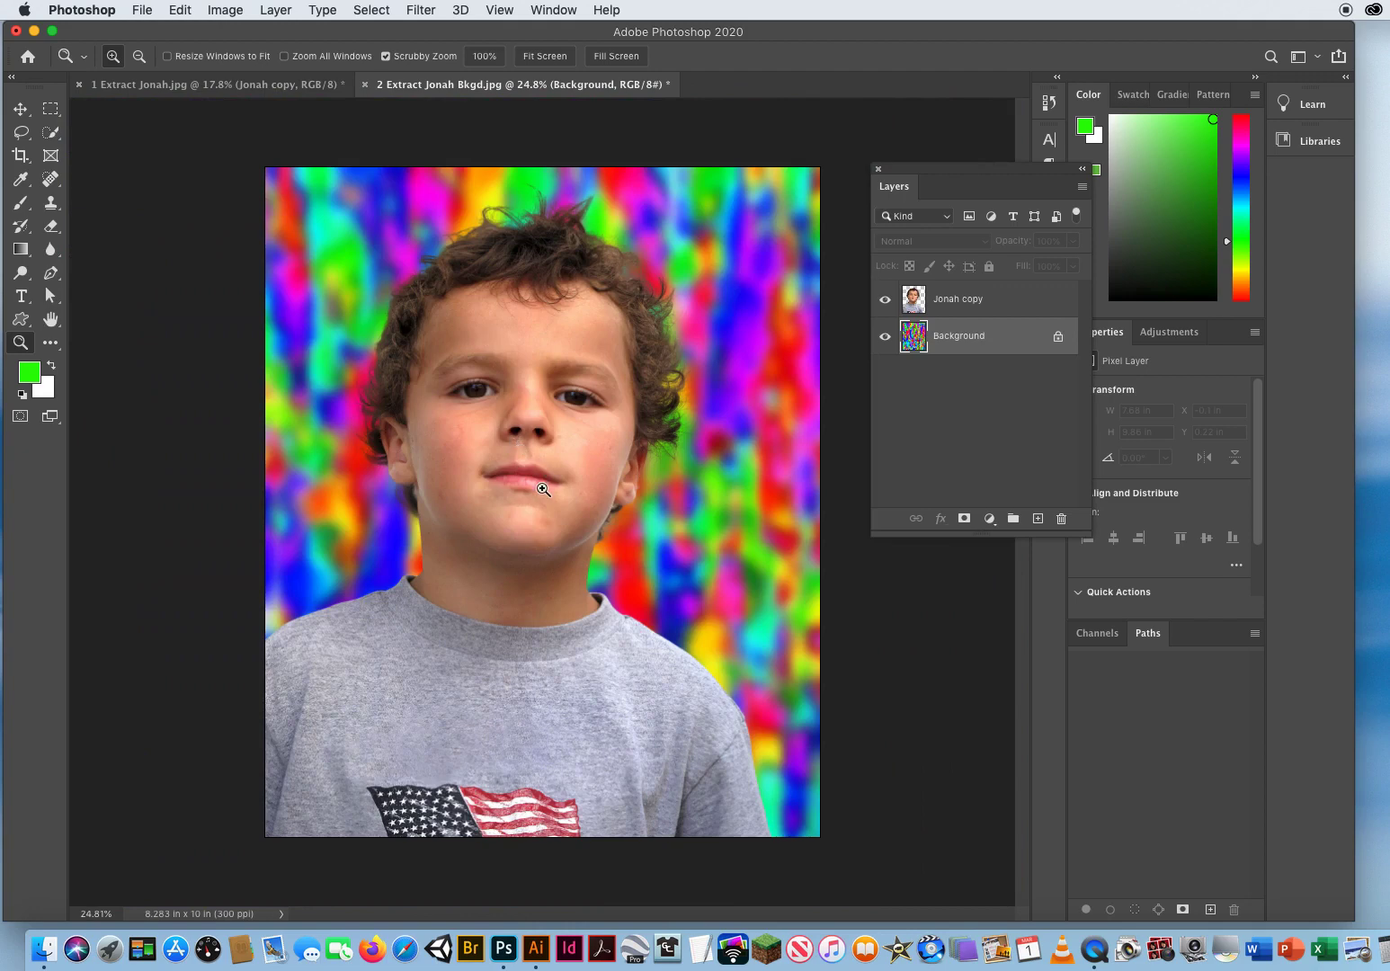
{"action": "left_click", "coordinate": [27, 113]}
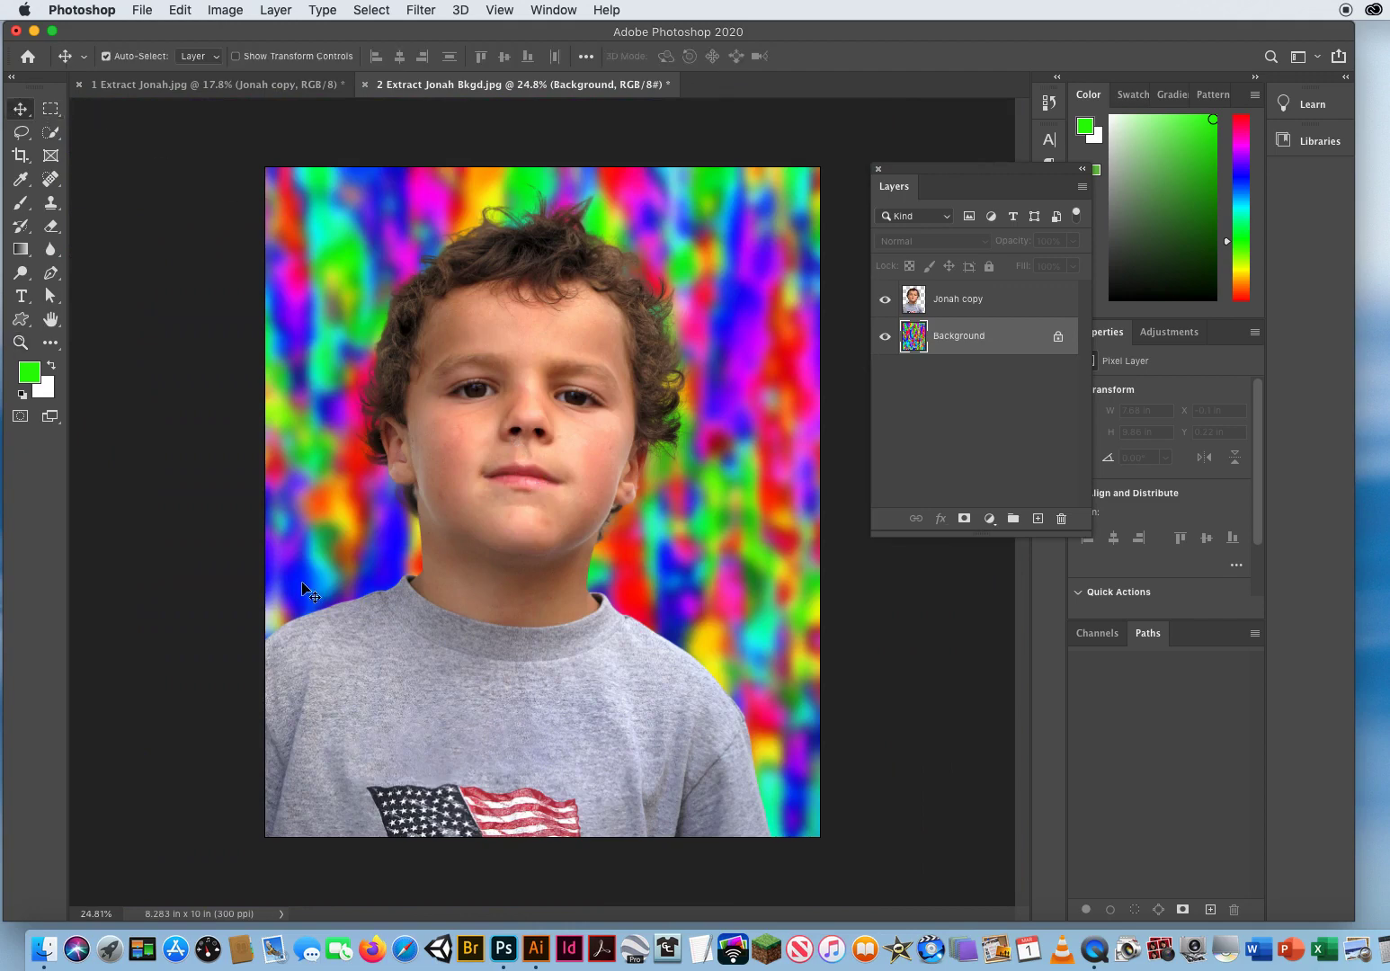